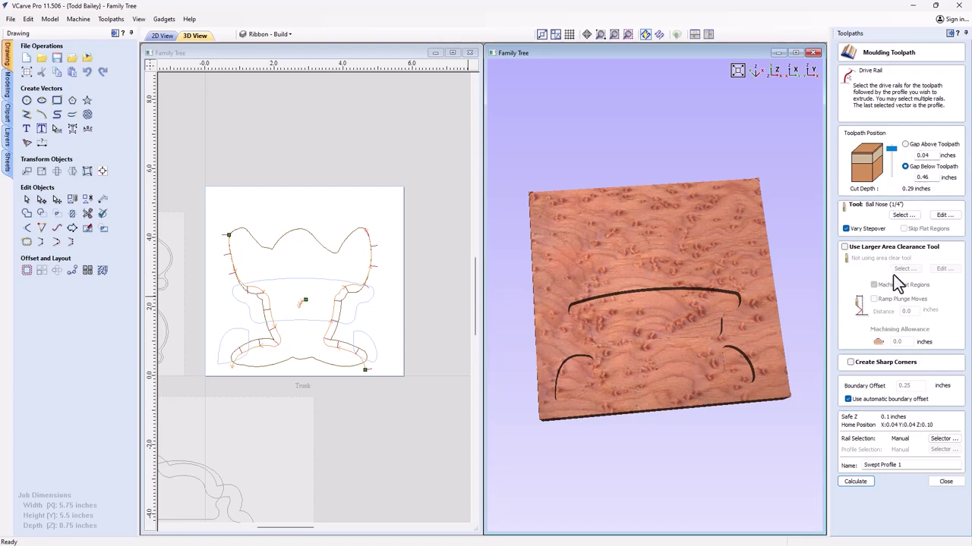
# - Calculate the Swept Profile 1 moulding toolpath on the Trunk sheet and preview its cut in 3D
pyautogui.click(855, 481)
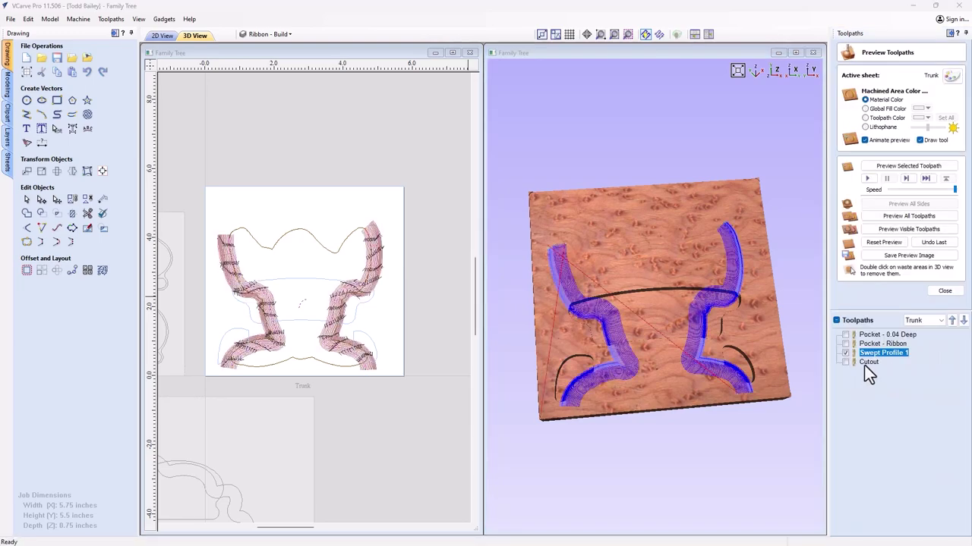
pyautogui.click(896, 231)
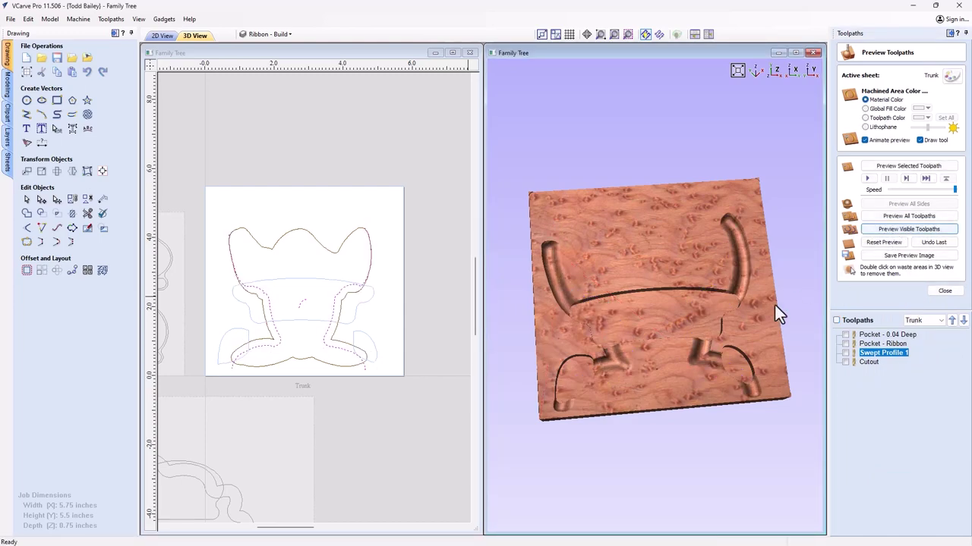
pyautogui.moveTo(762, 302); pyautogui.dragTo(680, 337)
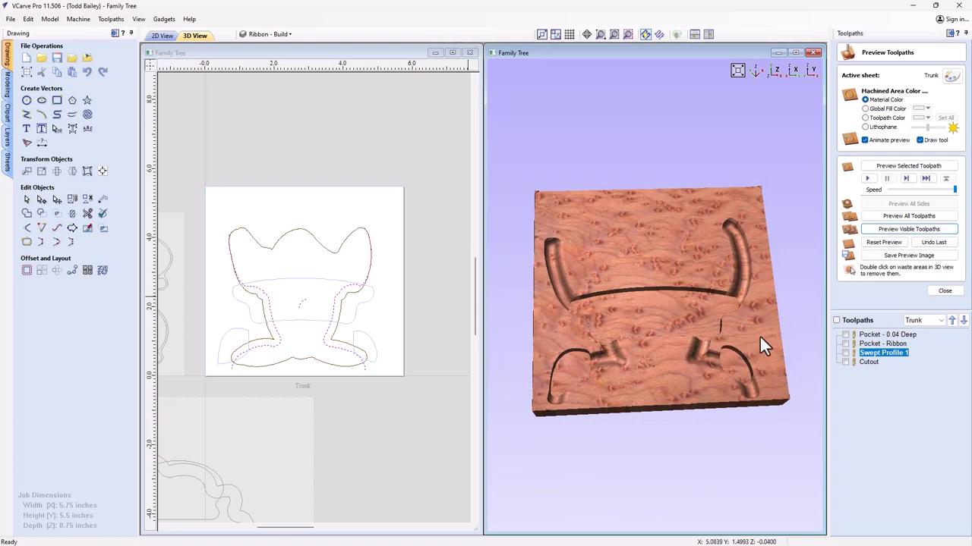
# - Recalculate the Trunk sheet's Cutout profile toolpath, accept cutting through the material, and preview the tabbed cut
pyautogui.click(871, 362)
pyautogui.doubleClick(874, 364)
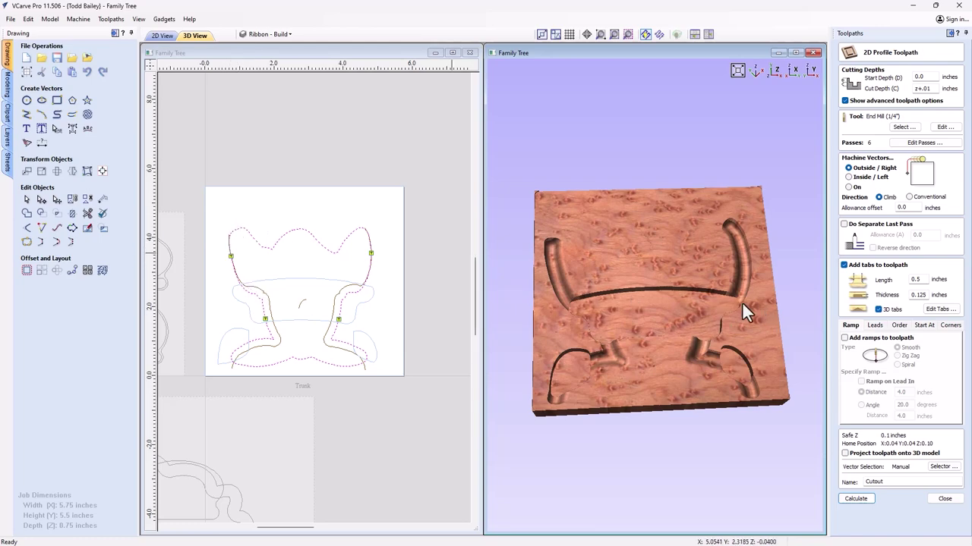
pyautogui.moveTo(928, 90)
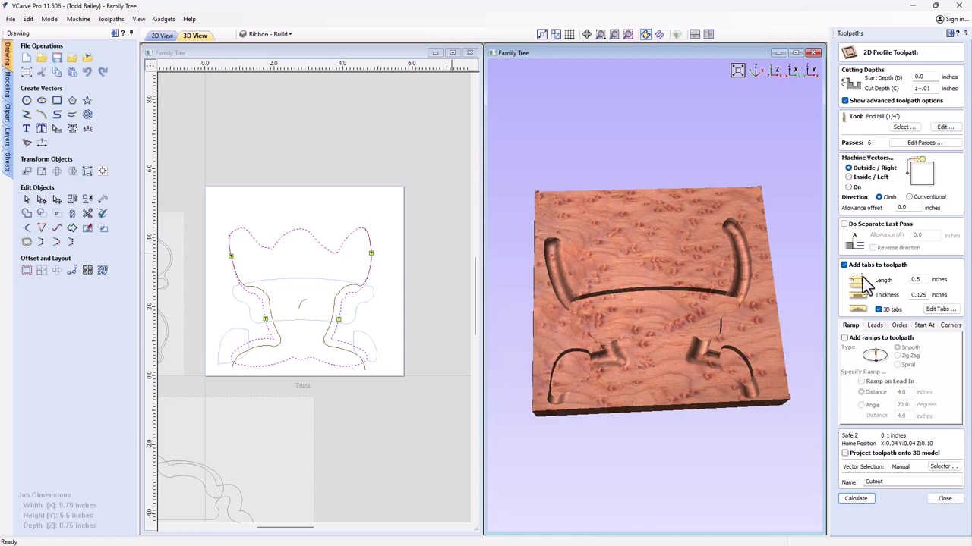
pyautogui.click(856, 498)
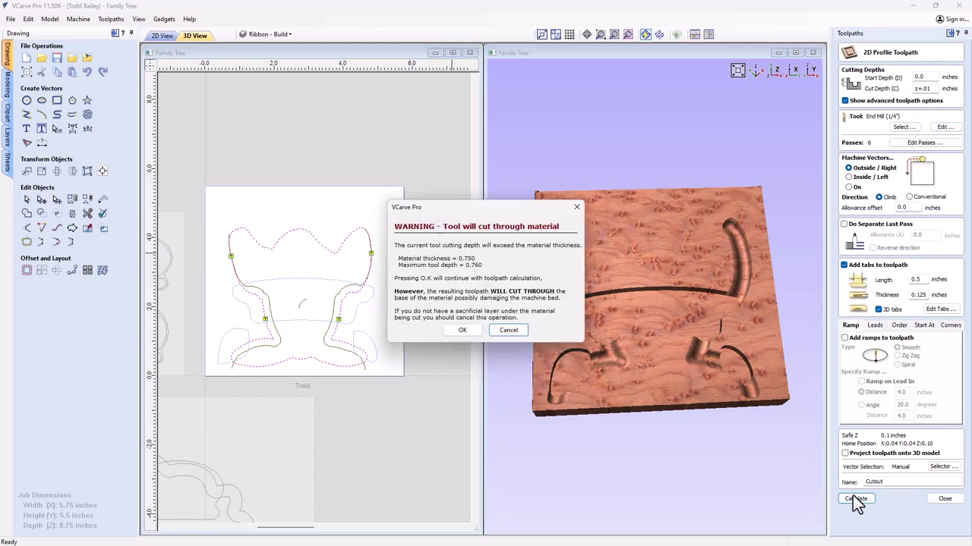
pyautogui.click(458, 330)
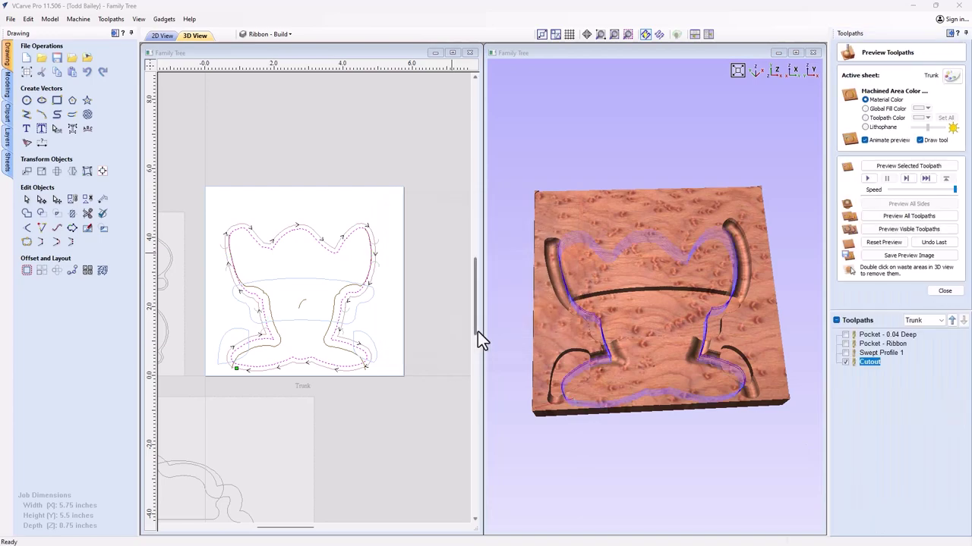
pyautogui.click(890, 230)
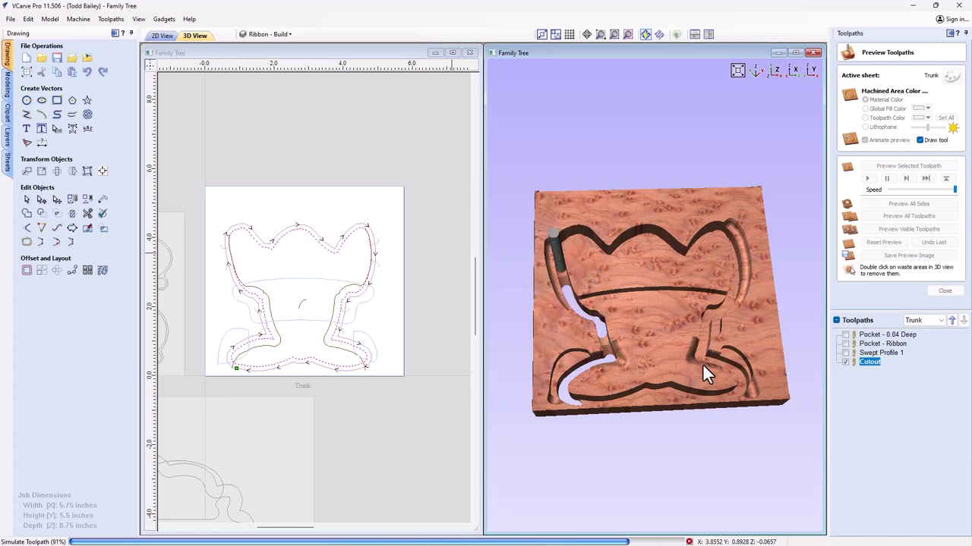
pyautogui.moveTo(579, 391); pyautogui.dragTo(625, 403)
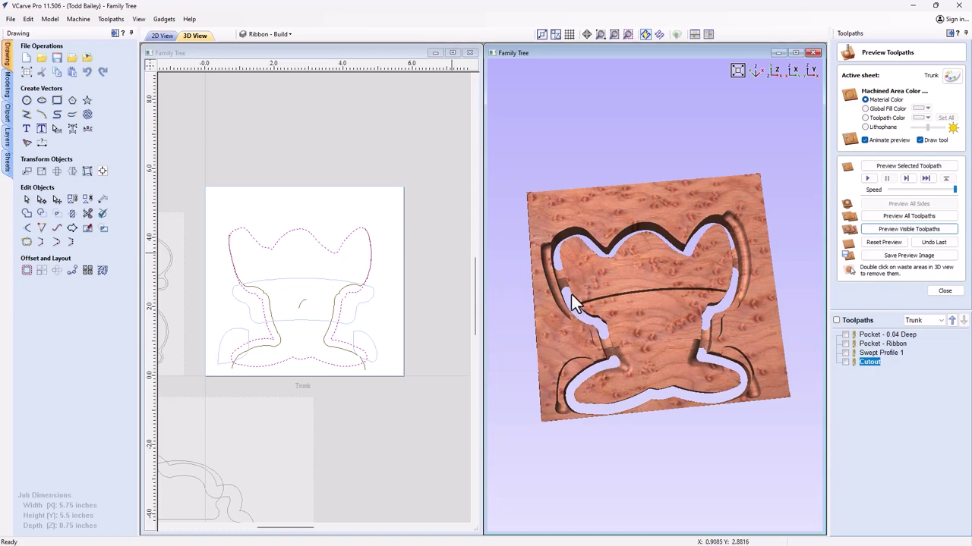
pyautogui.moveTo(655, 310); pyautogui.dragTo(661, 375)
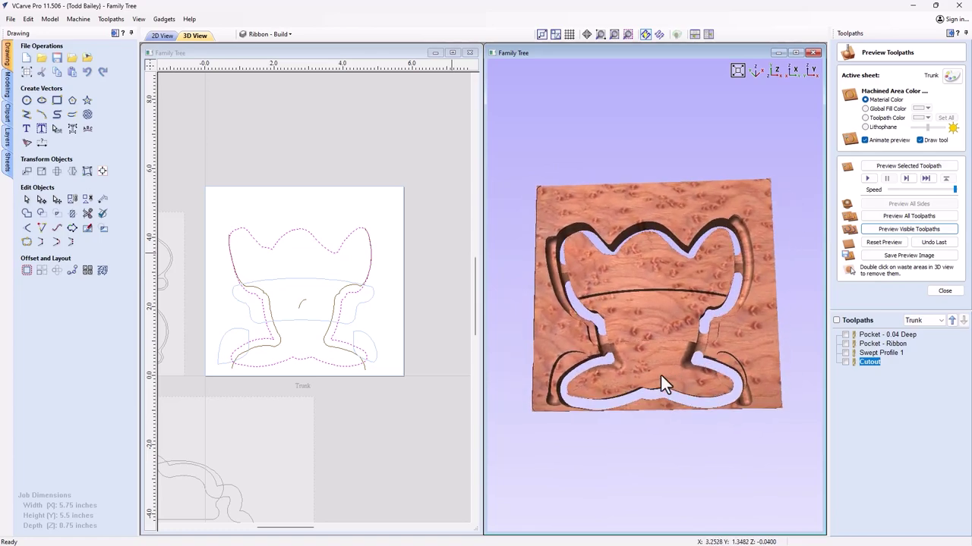
pyautogui.click(932, 292)
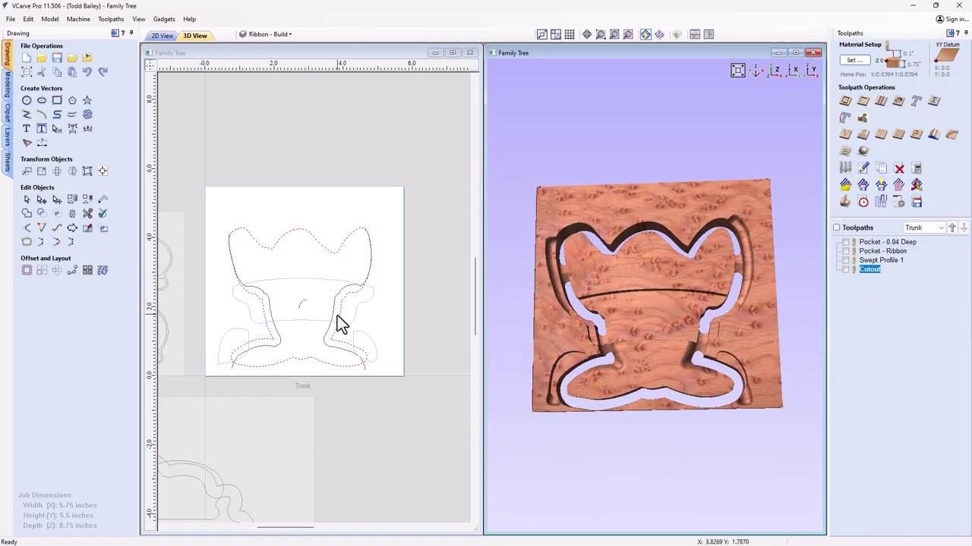
# - Make the Ribbon sheet active and arrange the 2D and 3D views one above the other, framed on the ribbon
pyautogui.click(452, 53)
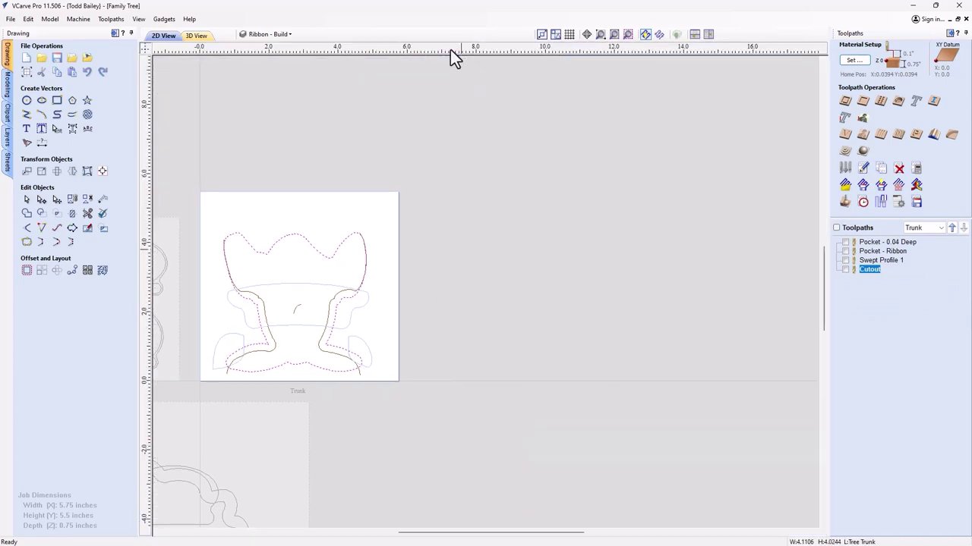
pyautogui.scroll(-5, 307, 316)
pyautogui.click(444, 405)
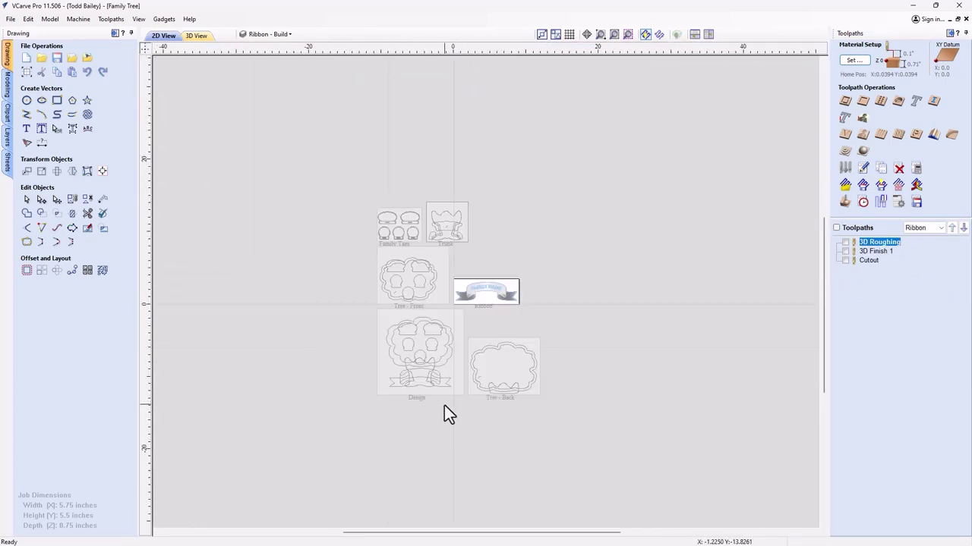
pyautogui.click(694, 35)
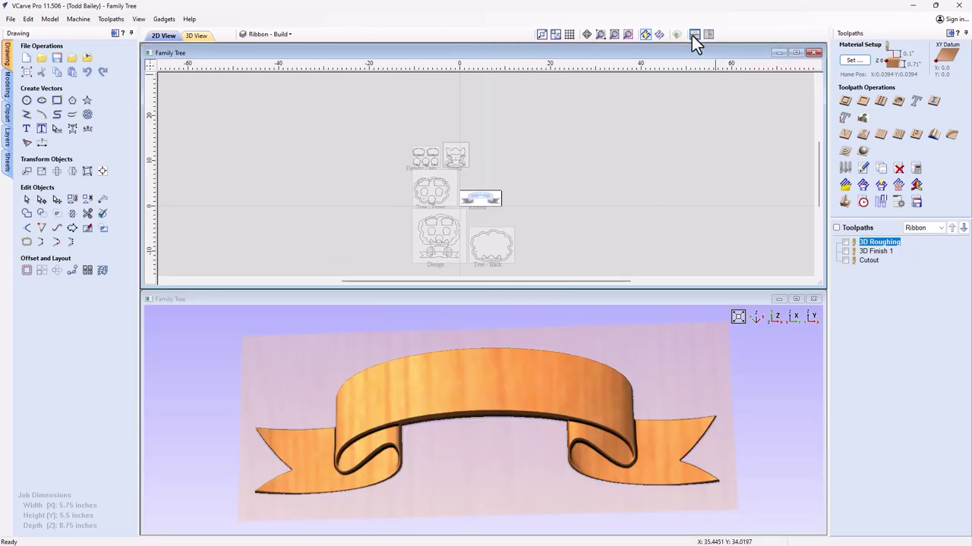
pyautogui.moveTo(507, 474)
pyautogui.mouseDown()
pyautogui.moveTo(518, 451)
pyautogui.moveTo(508, 471)
pyautogui.mouseUp()
pyautogui.scroll(2, 486, 213)
pyautogui.scroll(5, 478, 205)
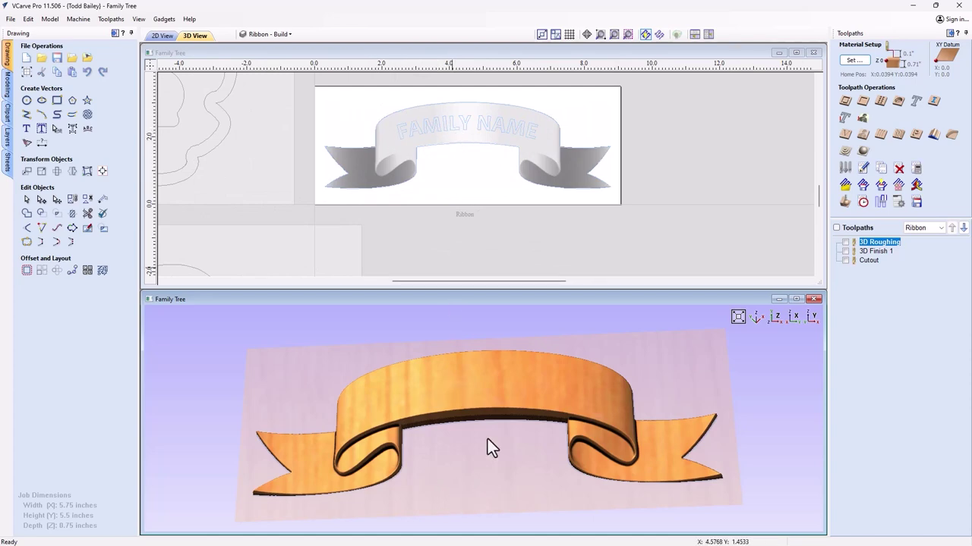
pyautogui.moveTo(488, 439); pyautogui.dragTo(454, 426)
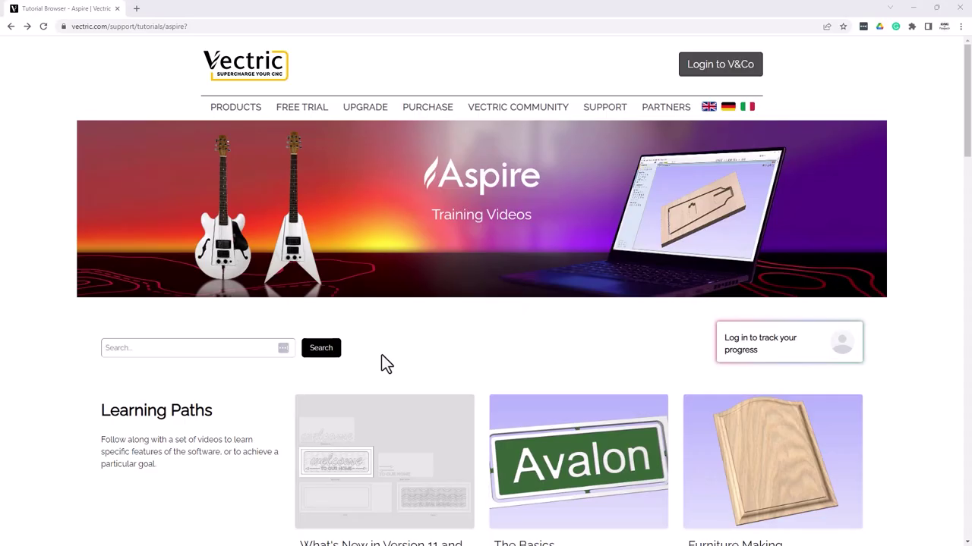
# - Switch to the browser and search the Vectric Aspire tutorials for Ribbon
pyautogui.click(183, 349)
pyautogui.write('R')
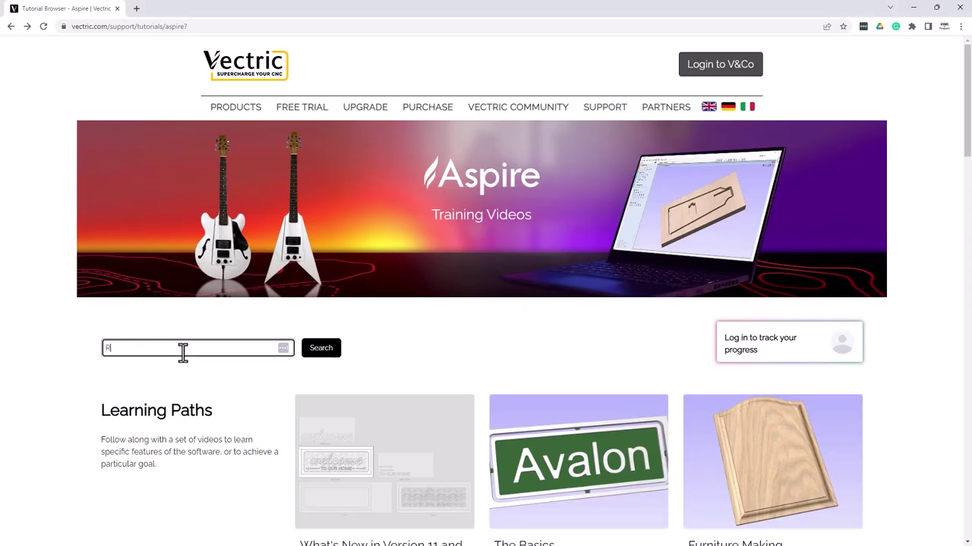
pyautogui.write('ibbon')
pyautogui.press('Return')
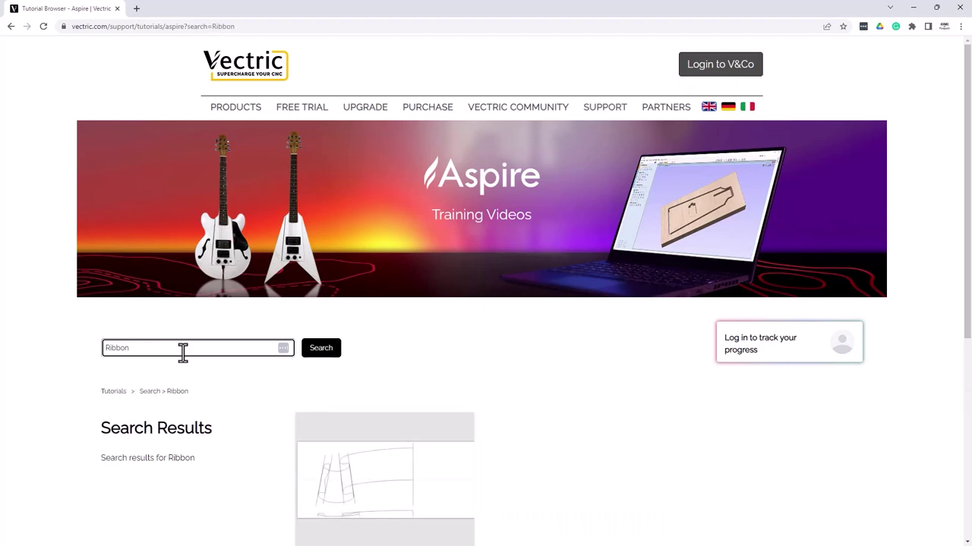
pyautogui.scroll(-3, 438, 391)
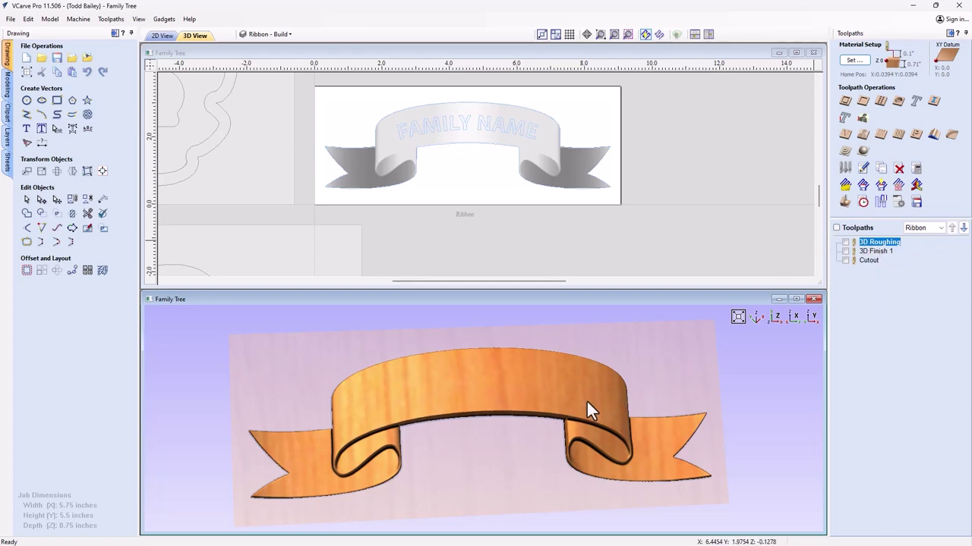
# - Back in VCarve Pro, show the Router Working Area and Laser Working Area layers to compare them with the Ribbon sheet, and hide both again
pyautogui.scroll(-4, 586, 399)
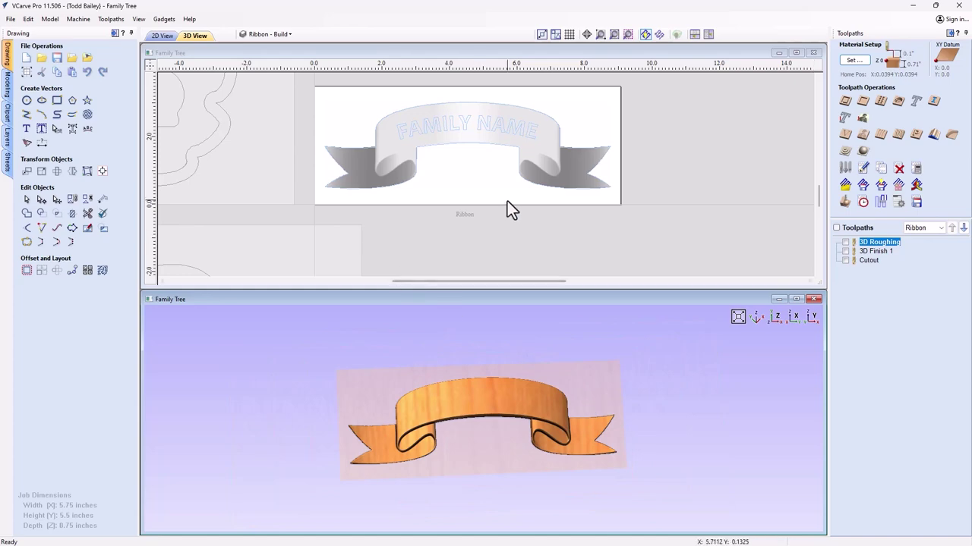
pyautogui.scroll(-5, 507, 201)
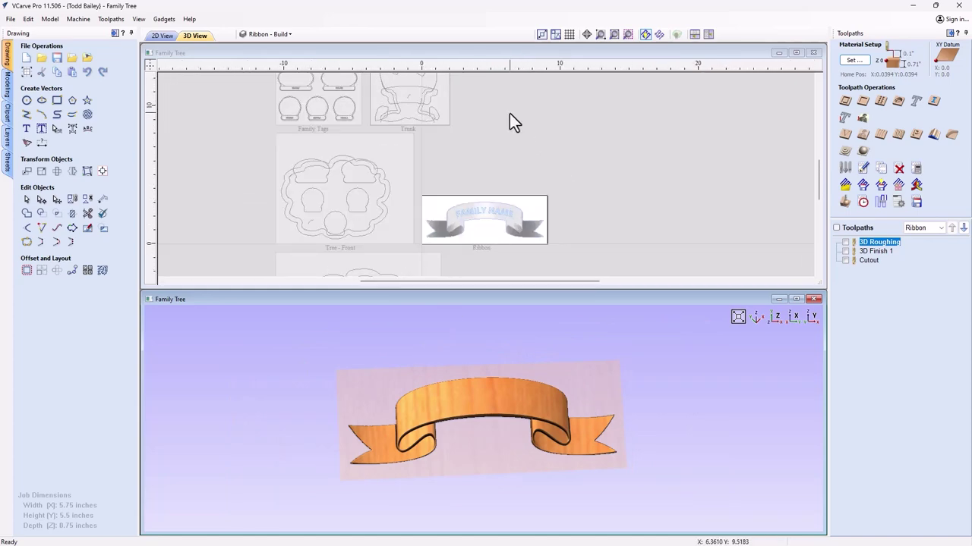
pyautogui.moveTo(816, 174); pyautogui.dragTo(817, 167)
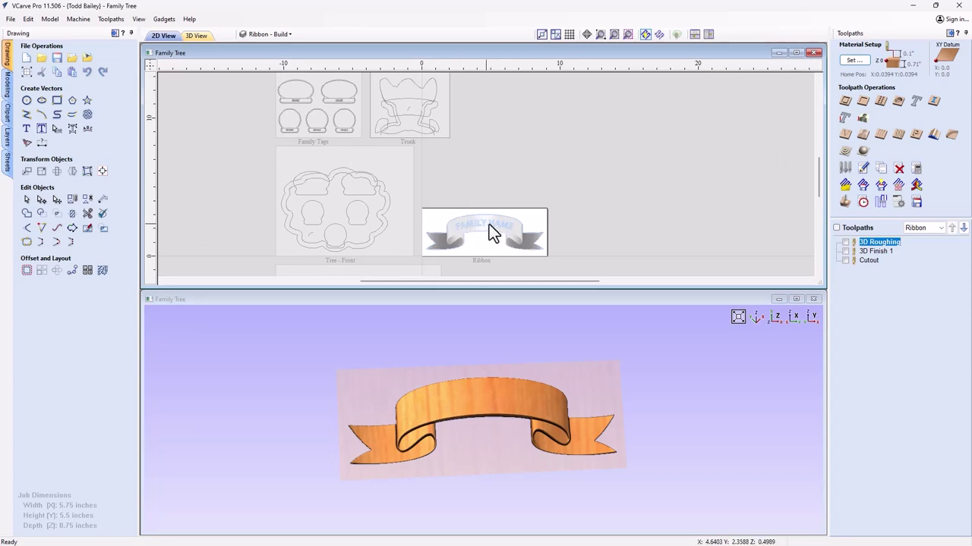
pyautogui.click(7, 137)
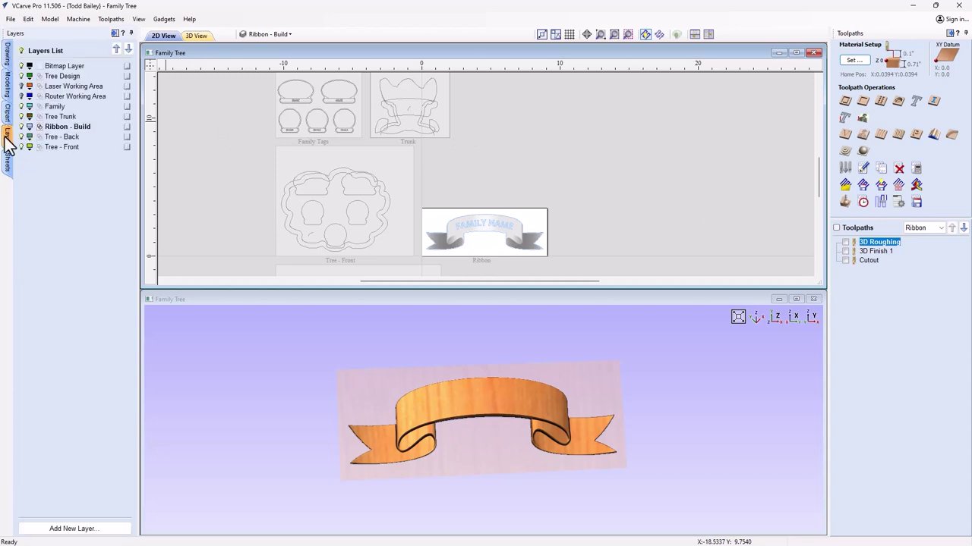
pyautogui.click(21, 97)
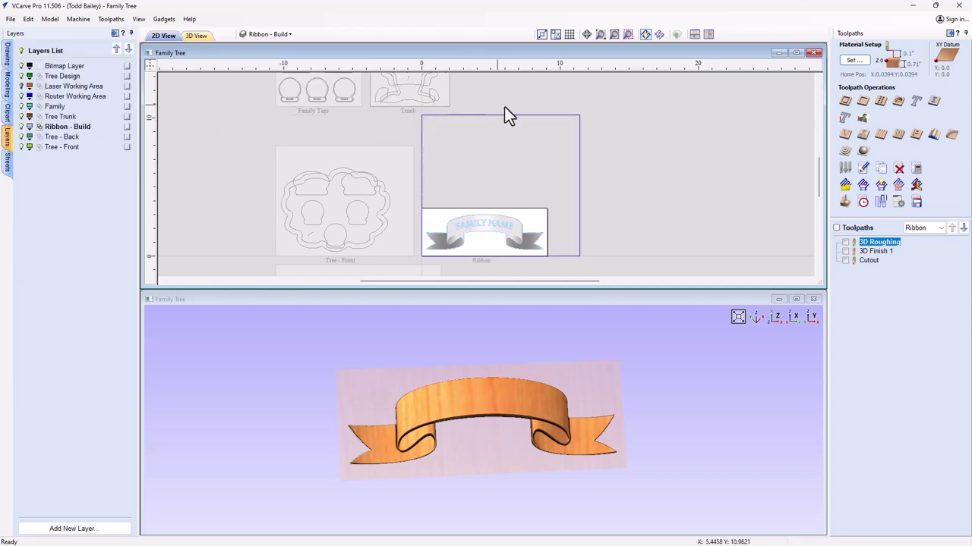
pyautogui.click(22, 87)
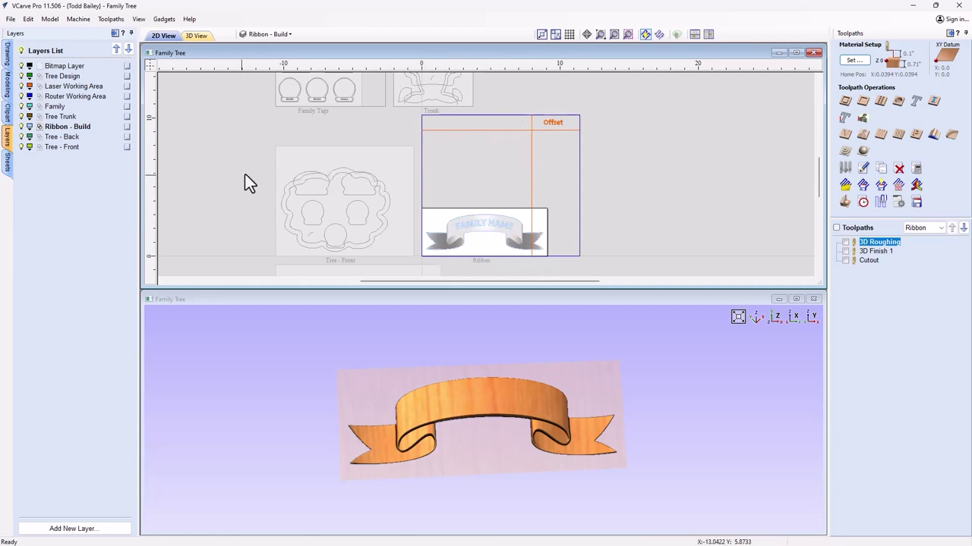
pyautogui.click(20, 97)
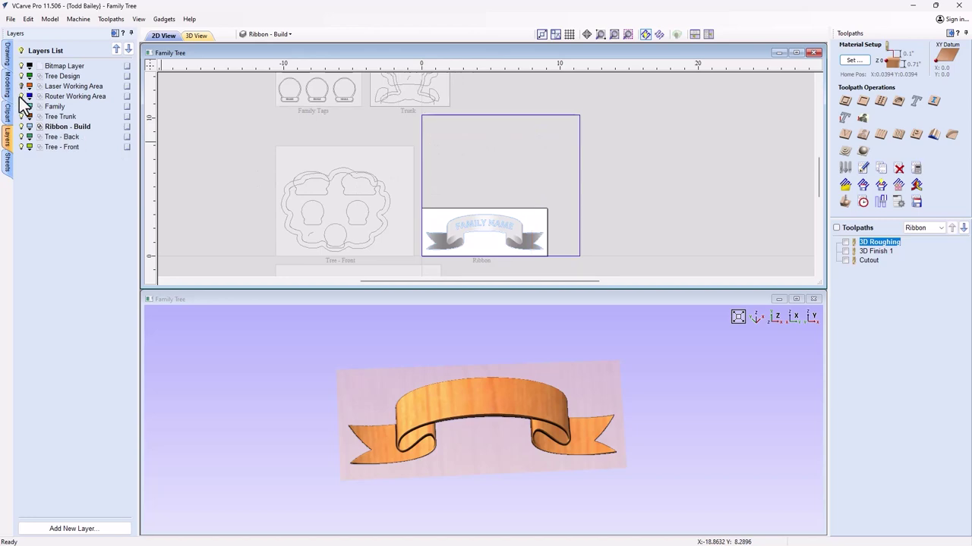
pyautogui.click(20, 96)
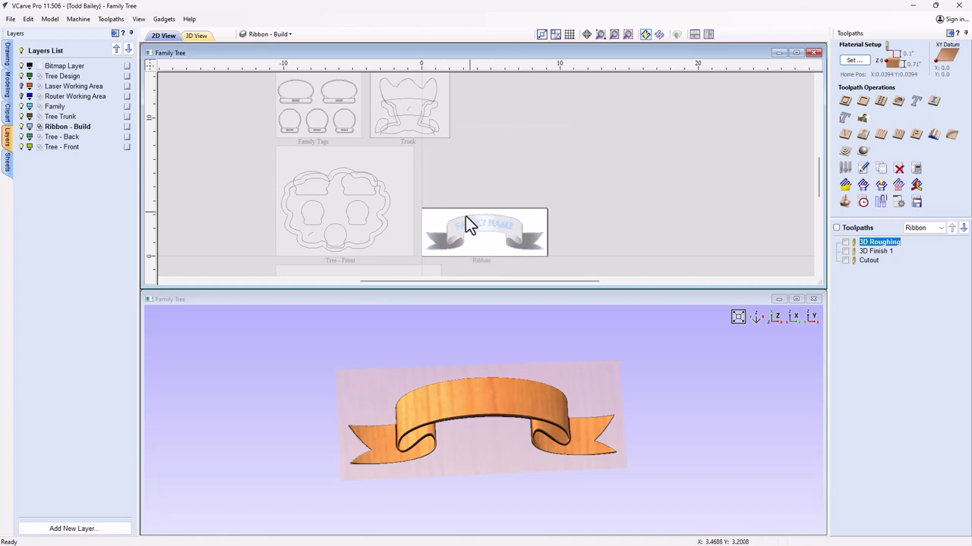
# - Recalculate the ribbon's 3D Roughing toolpath with its existing settings and preview the rough cut
pyautogui.scroll(3, 489, 247)
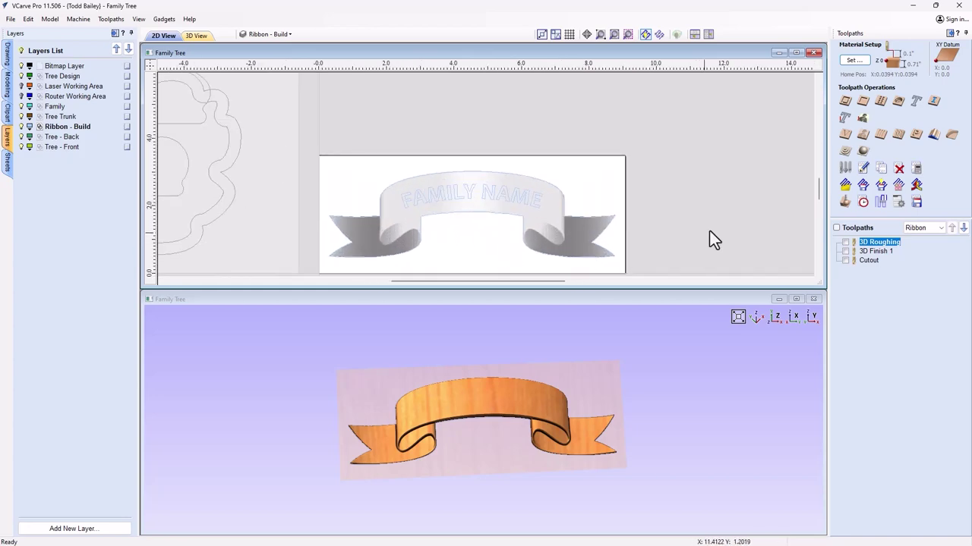
pyautogui.moveTo(821, 184); pyautogui.dragTo(818, 188)
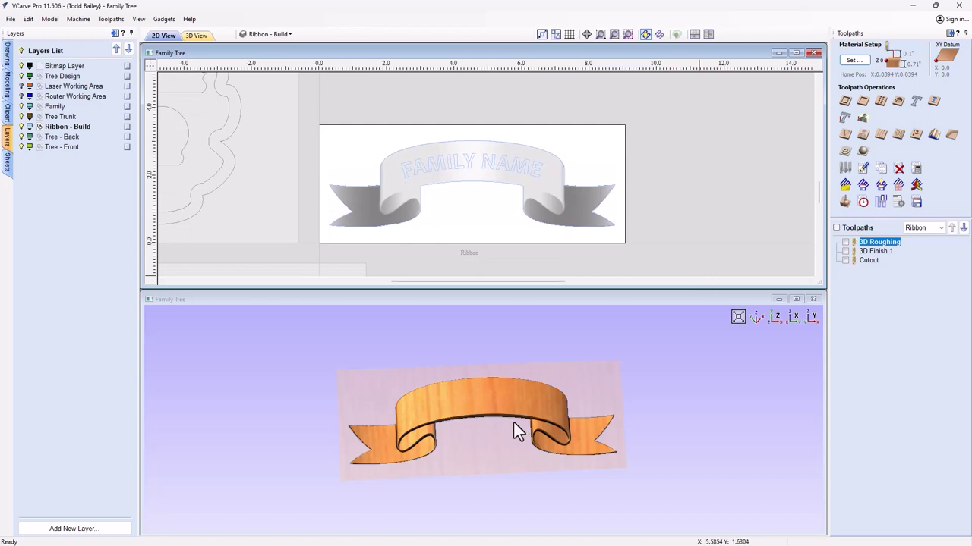
pyautogui.doubleClick(877, 242)
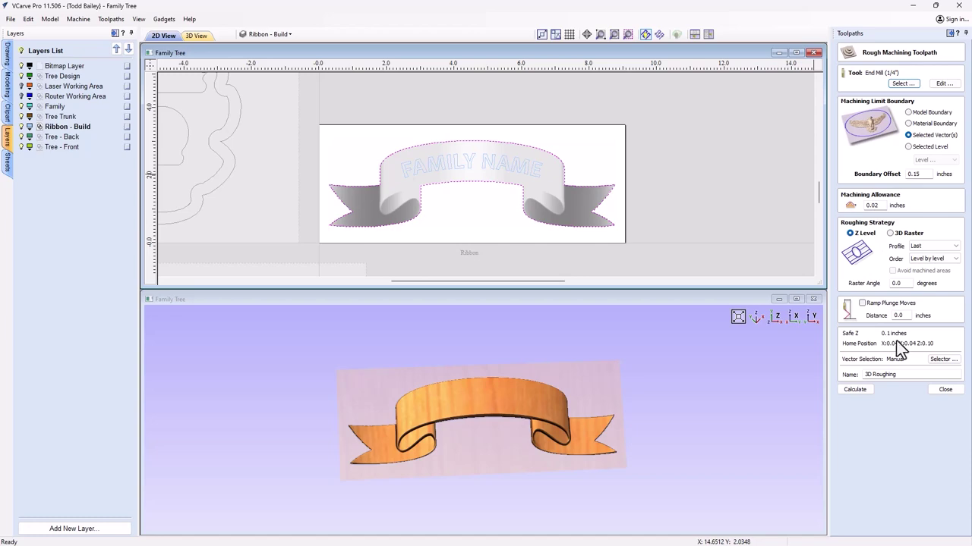
pyautogui.click(865, 392)
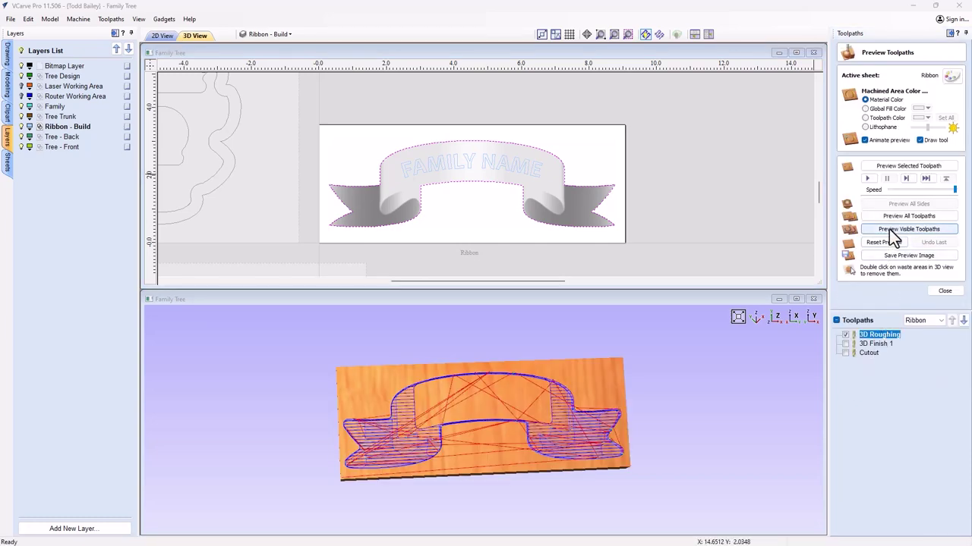
pyautogui.click(896, 229)
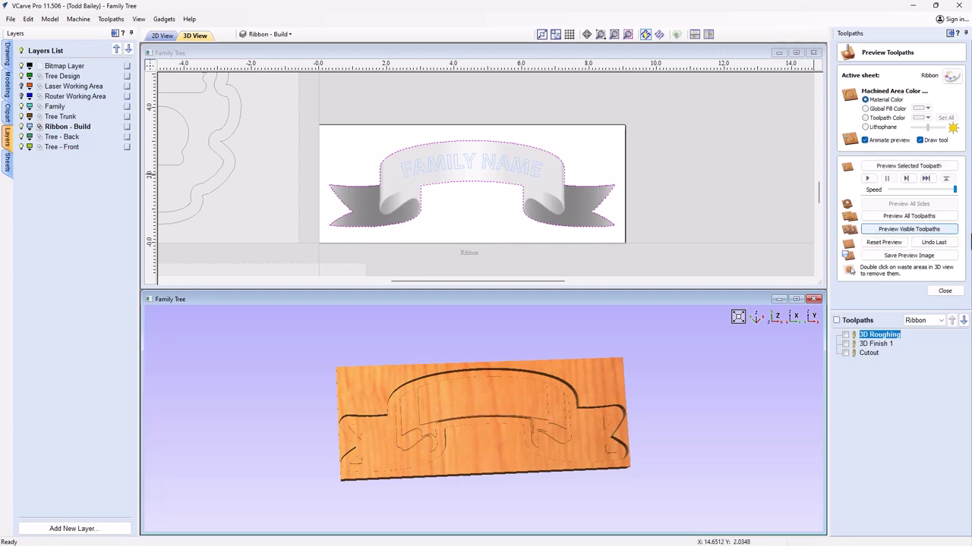
pyautogui.click(944, 291)
# - Recalculate the ribbon's 3D Finish 1 toolpath with its existing settings and preview the finish cut
pyautogui.doubleClick(883, 253)
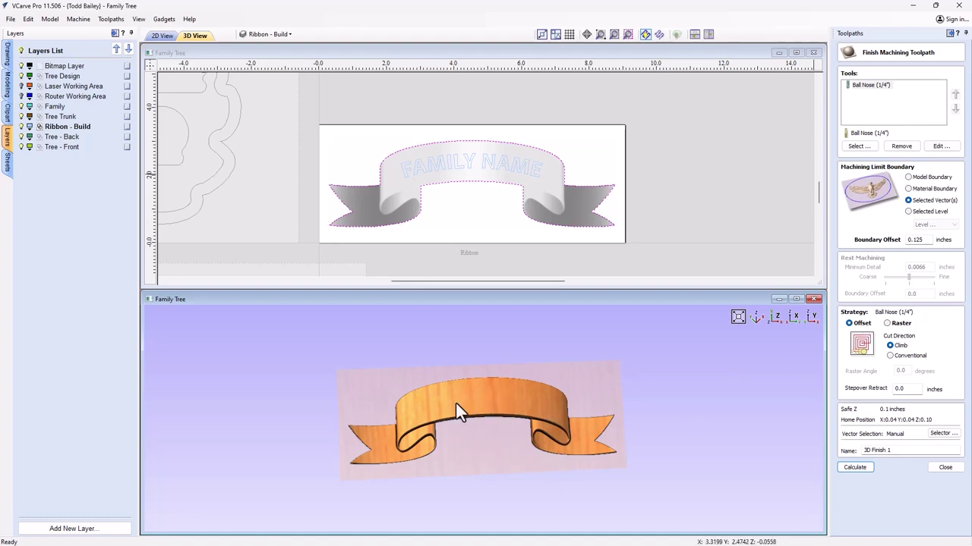
pyautogui.click(854, 468)
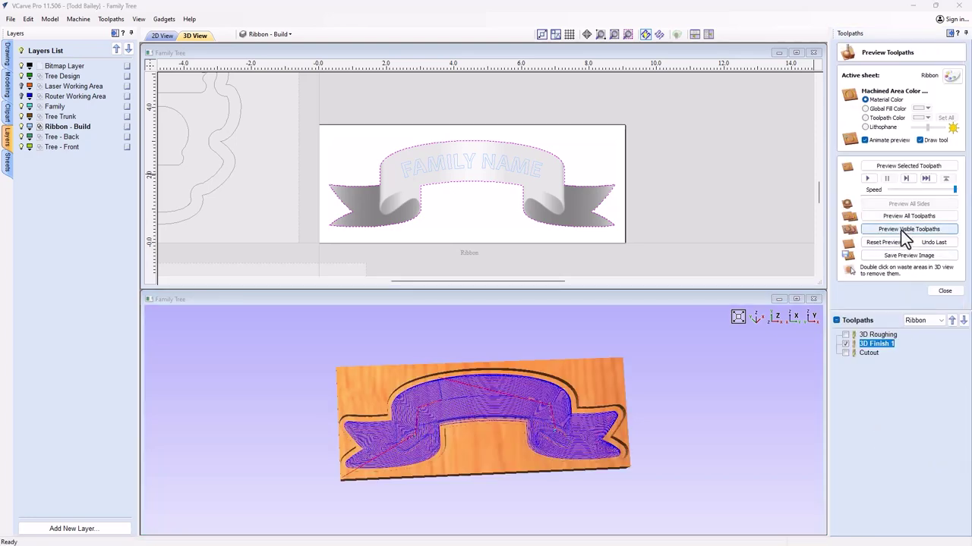
pyautogui.click(904, 229)
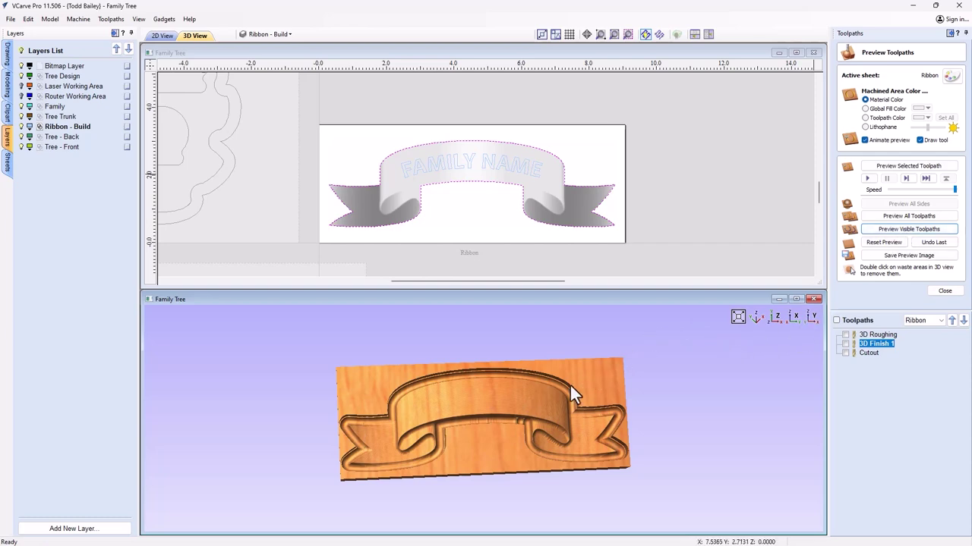
# - Recalculate the ribbon's Cutout toolpath with its existing settings, allowing it to cut through the material, and preview the cut
pyautogui.moveTo(570, 386); pyautogui.dragTo(532, 373)
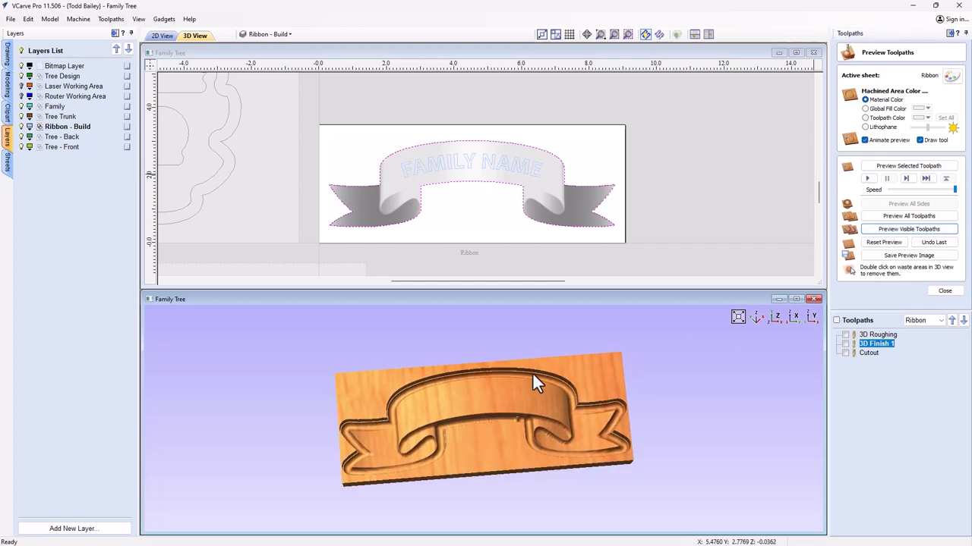
pyautogui.doubleClick(865, 354)
pyautogui.click(855, 498)
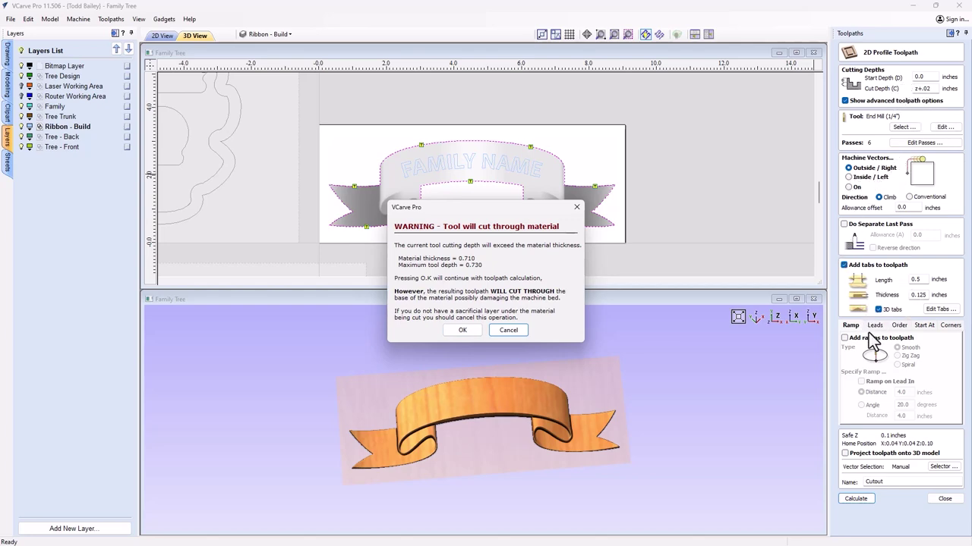
pyautogui.click(463, 331)
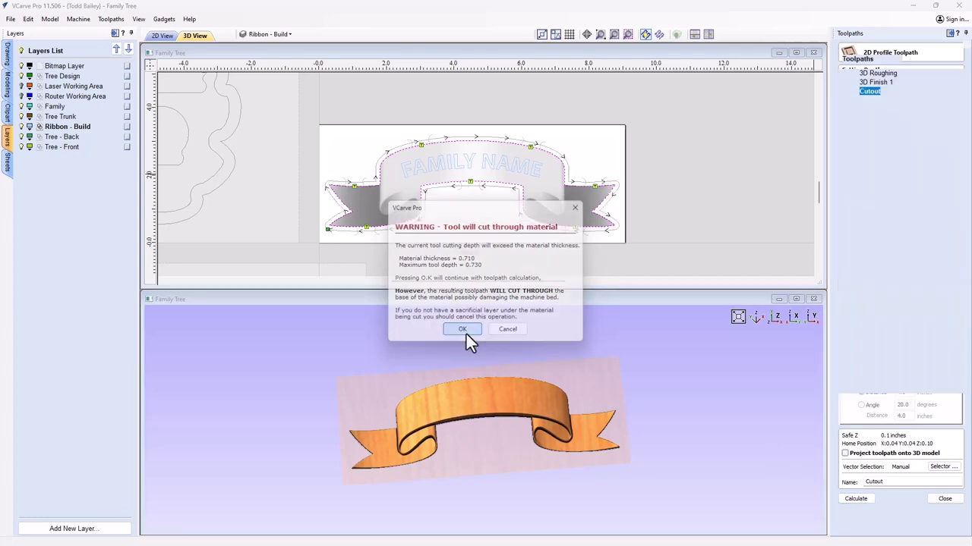
pyautogui.click(901, 231)
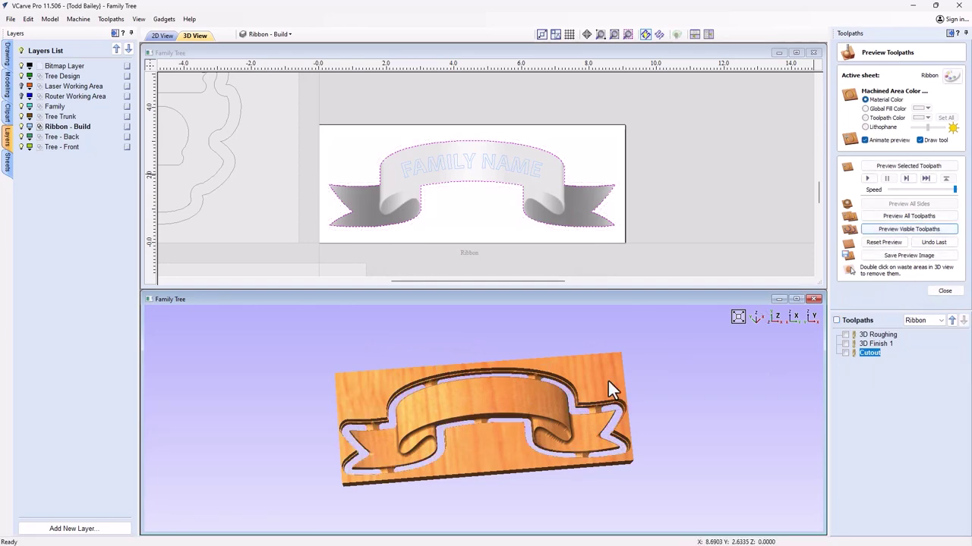
pyautogui.moveTo(489, 423)
pyautogui.mouseDown()
pyautogui.moveTo(535, 433)
pyautogui.moveTo(496, 434)
pyautogui.mouseUp()
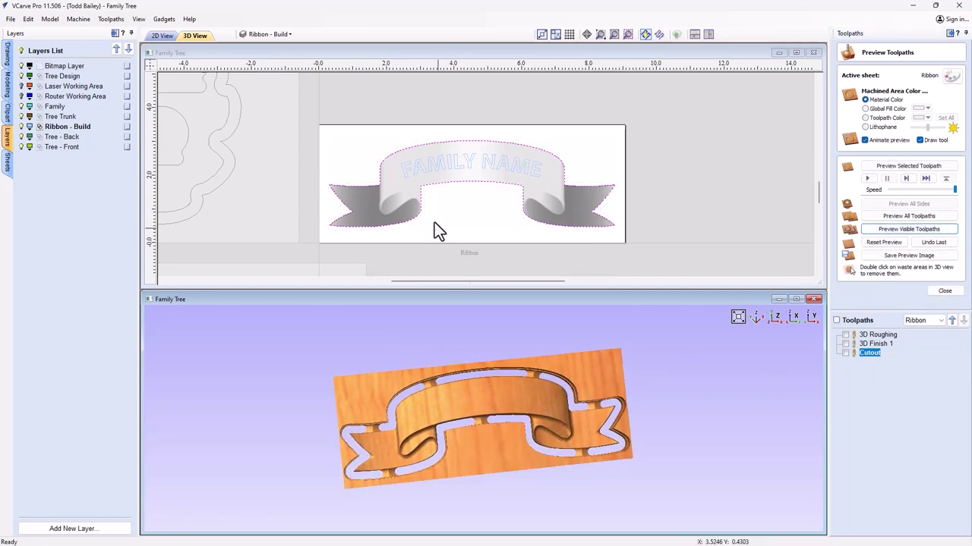
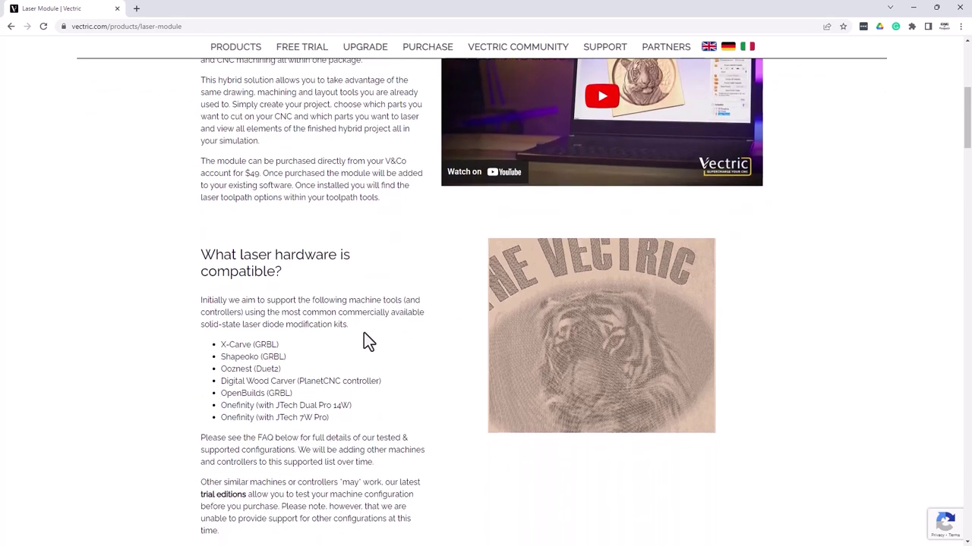
# - Switch to the browser and review the features described on Vectric's Laser Module product page
pyautogui.scroll(-1, 367, 340)
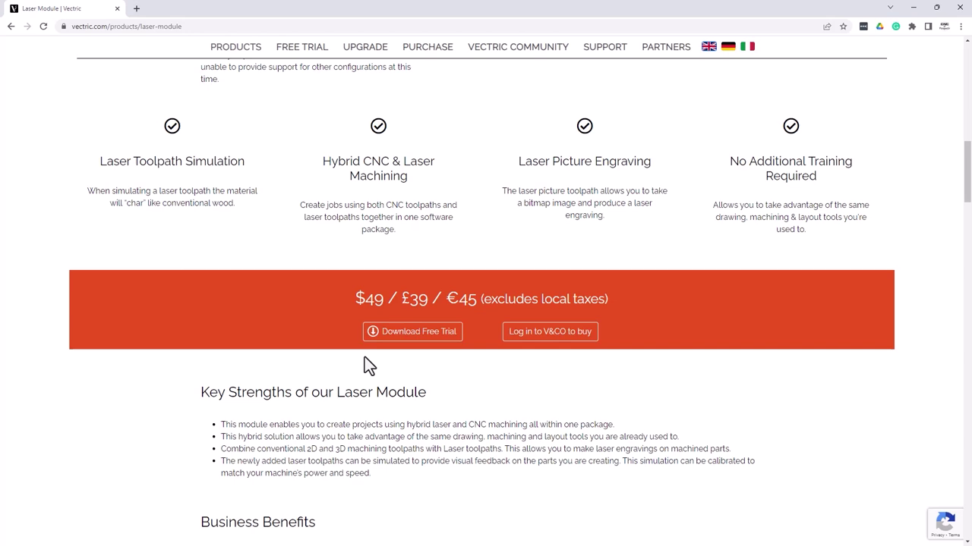
pyautogui.scroll(-2, 365, 359)
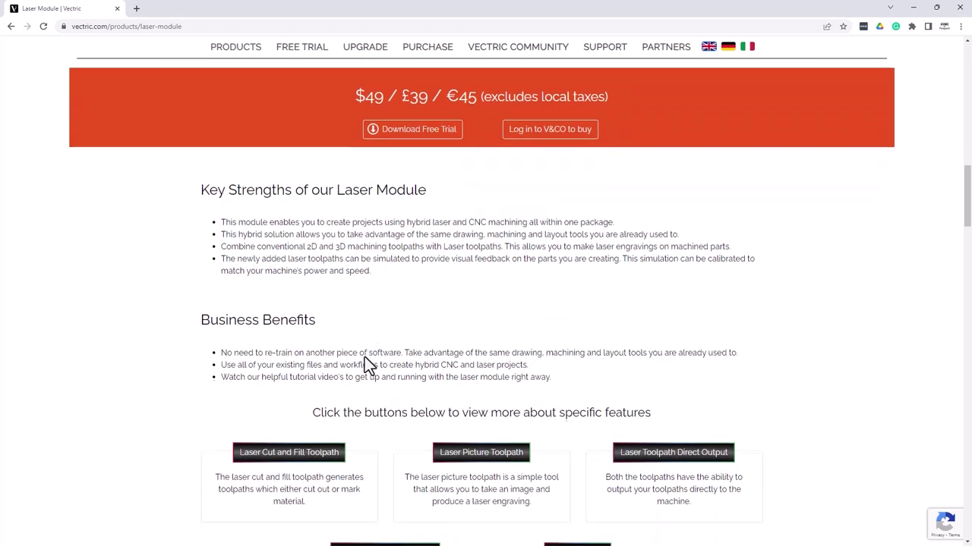
pyautogui.scroll(-3, 367, 364)
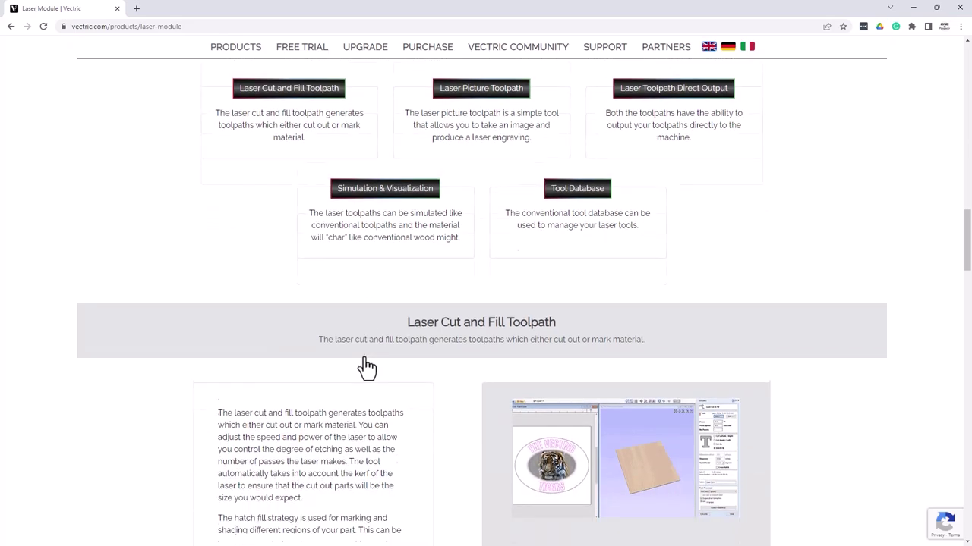
pyautogui.scroll(-3, 364, 366)
pyautogui.scroll(-1, 365, 357)
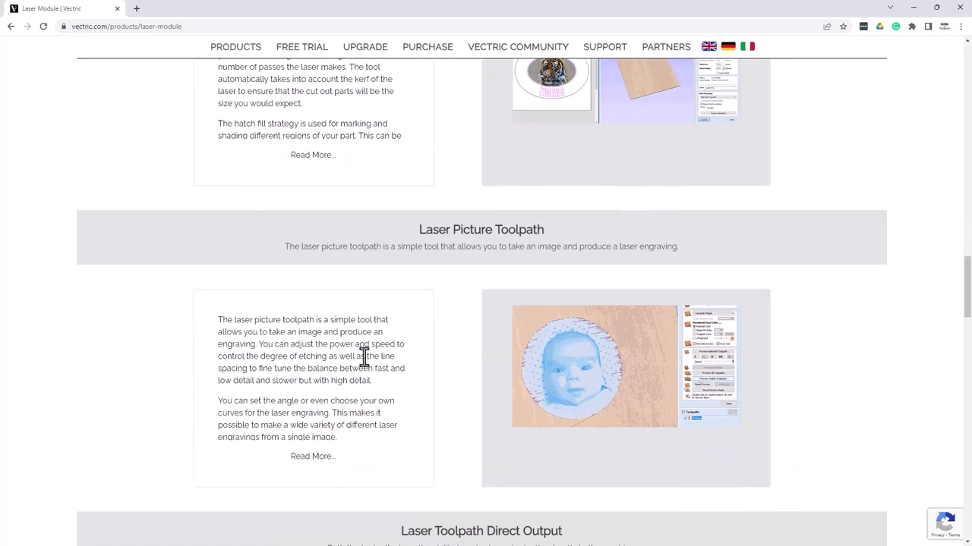
pyautogui.scroll(-3, 365, 357)
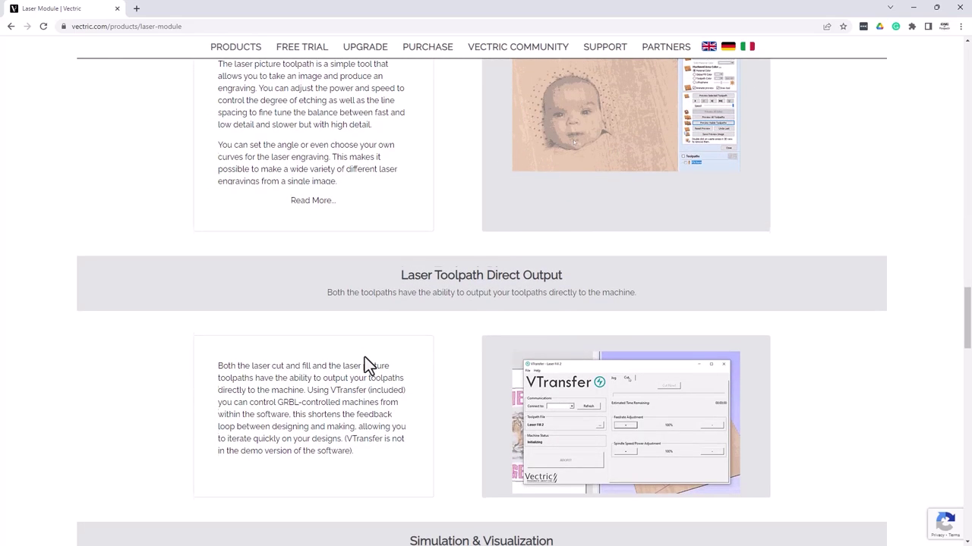
pyautogui.scroll(-5, 364, 358)
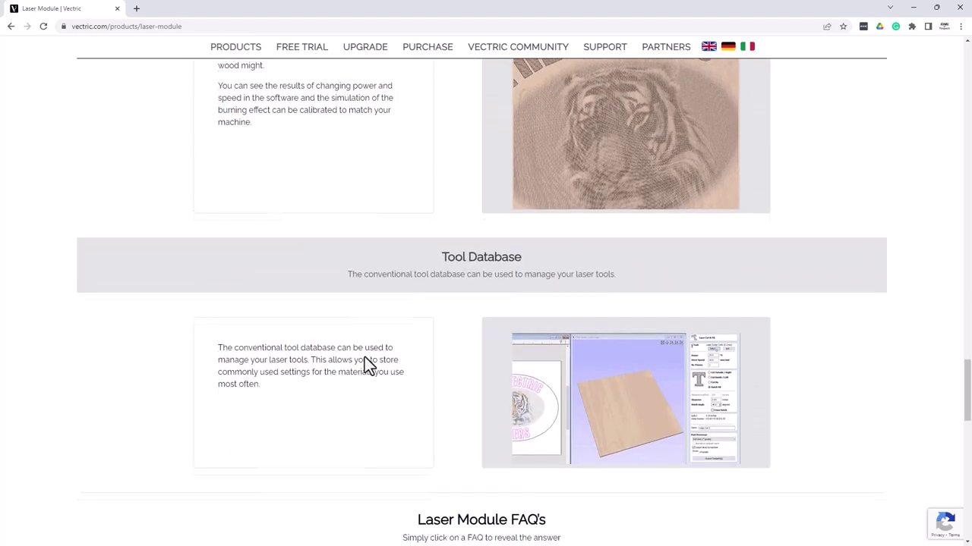
pyautogui.scroll(5, 364, 356)
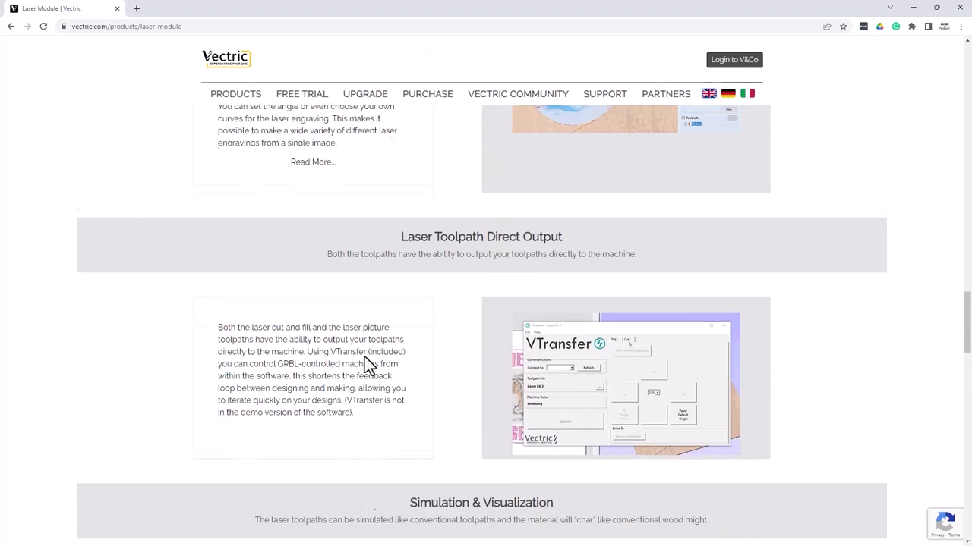
pyautogui.scroll(6, 364, 365)
# - Open the Laser Module free trial page and review its software packages, trial instructions and video tutorials
pyautogui.moveTo(298, 106)
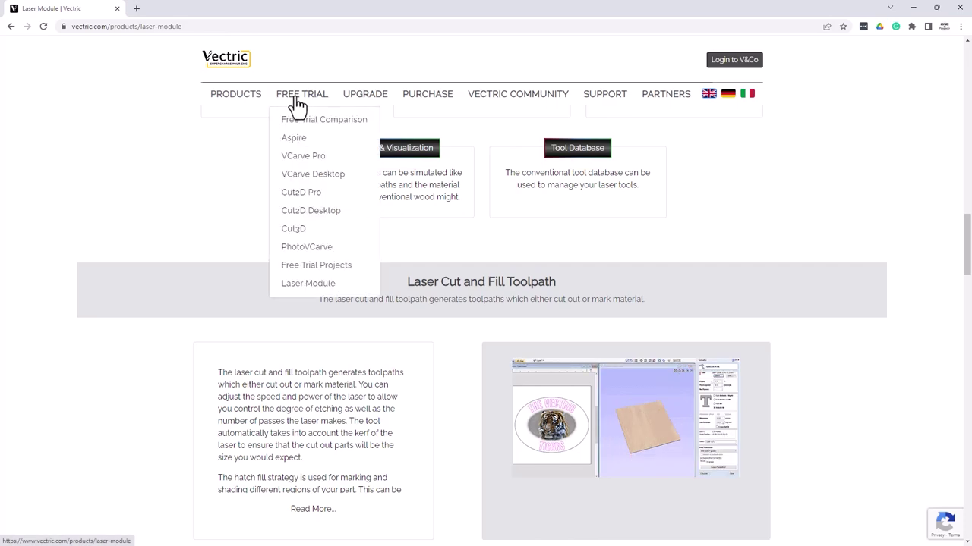
pyautogui.click(297, 283)
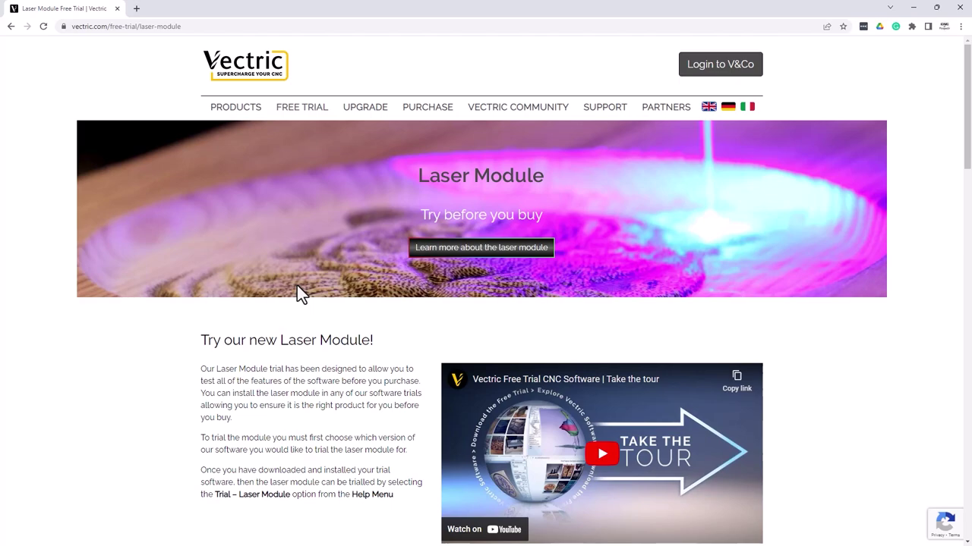
pyautogui.scroll(-5, 297, 286)
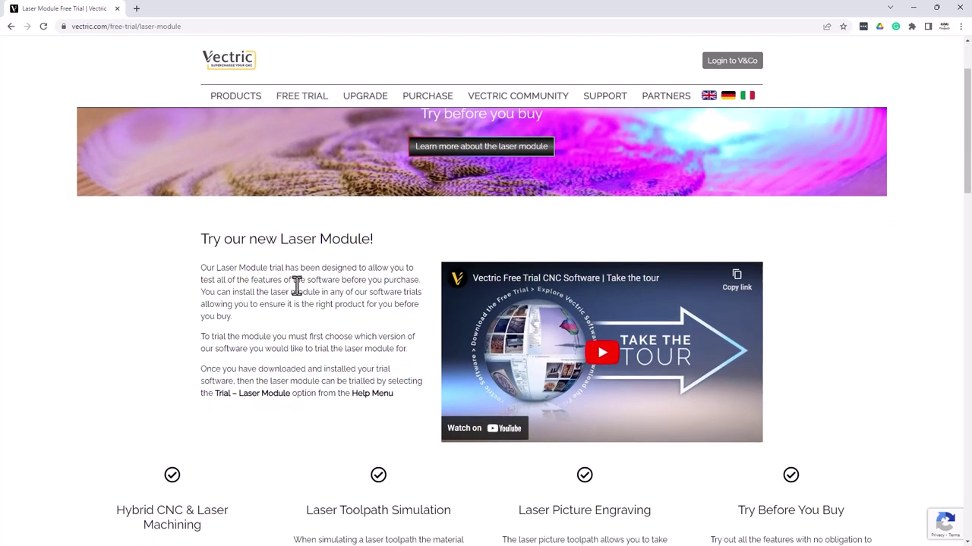
pyautogui.scroll(-6, 293, 283)
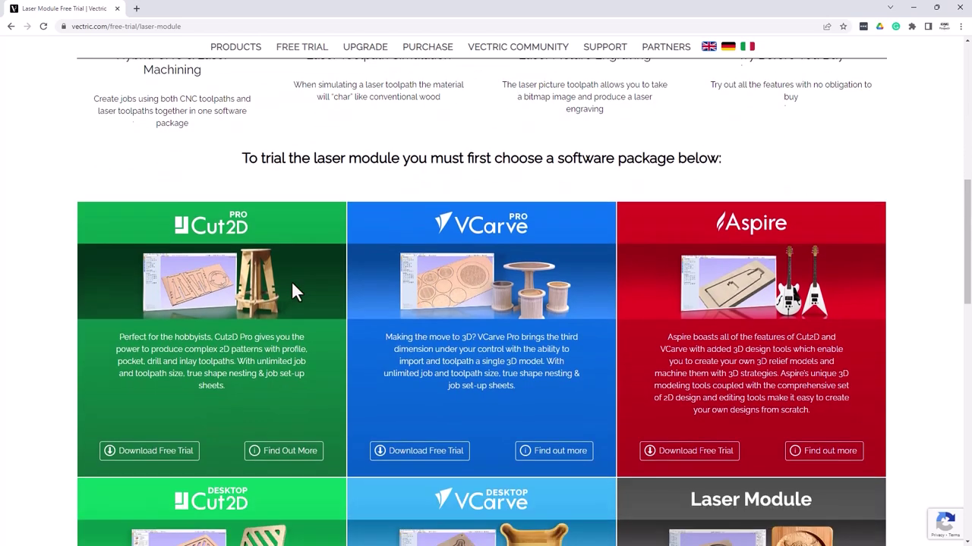
pyautogui.scroll(-5, 292, 282)
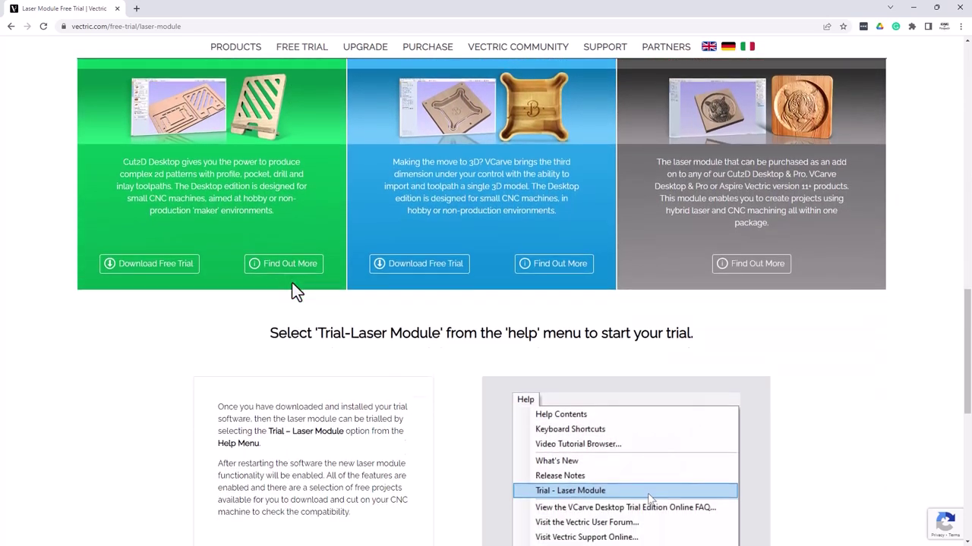
pyautogui.scroll(-3, 293, 283)
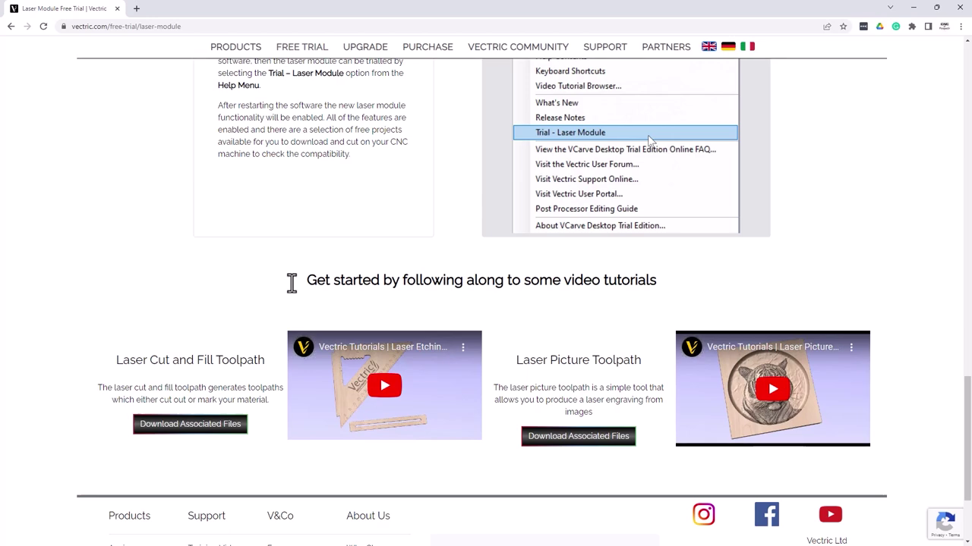
pyautogui.scroll(10, 292, 282)
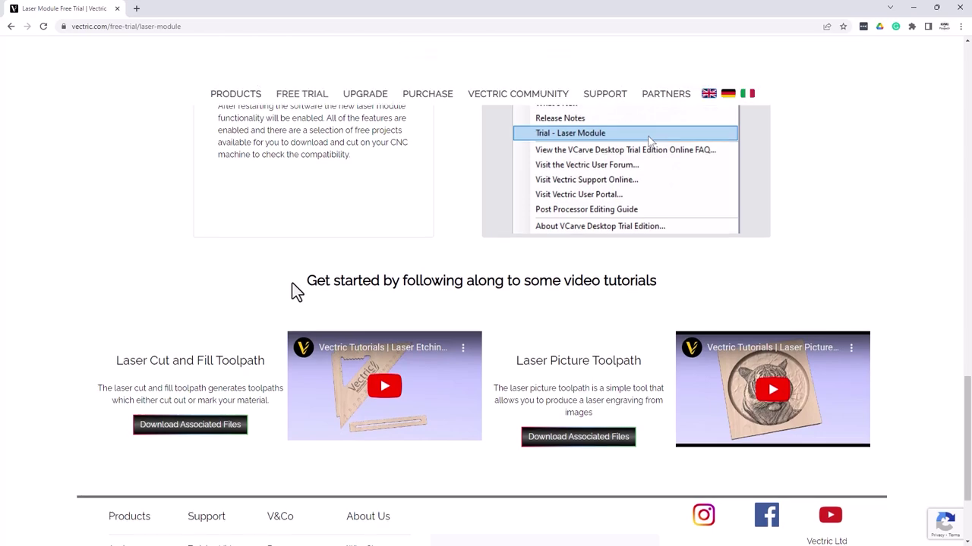
pyautogui.scroll(10, 292, 283)
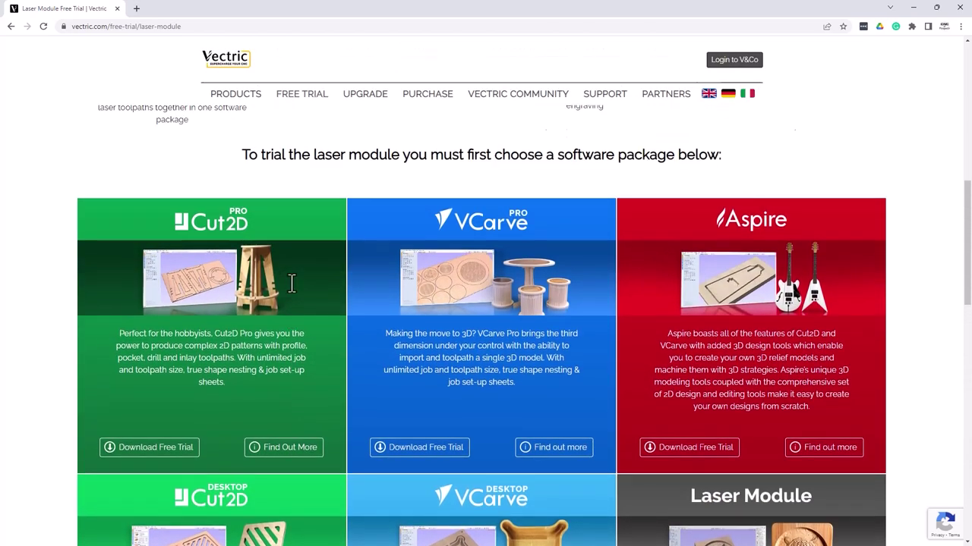
pyautogui.scroll(1, 291, 282)
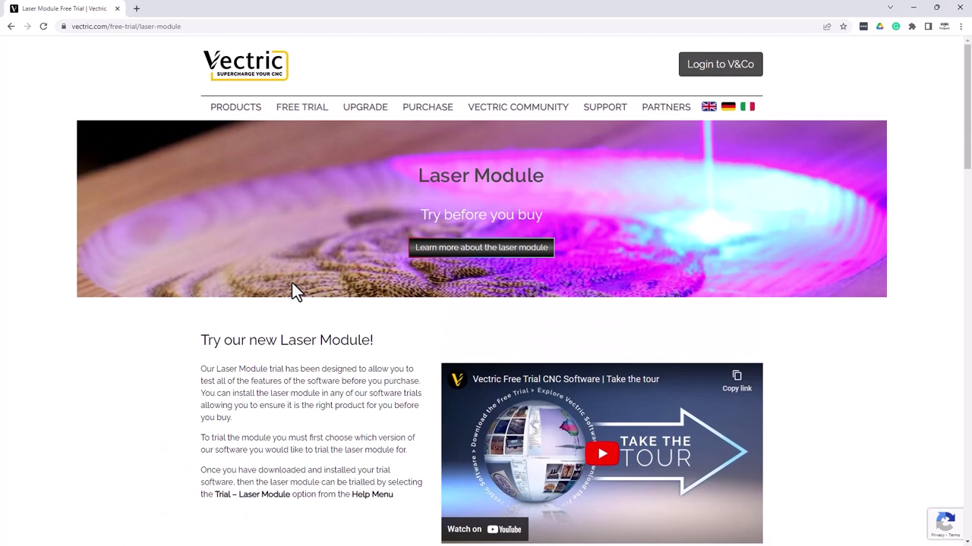
# - Return to the Laser Module product page and review its description and compatible laser hardware
pyautogui.moveTo(248, 109)
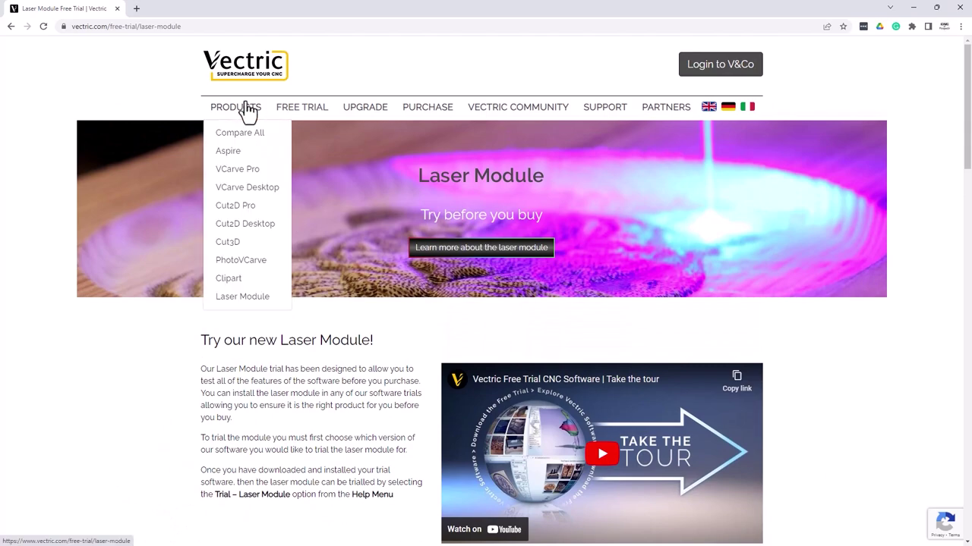
pyautogui.click(268, 307)
pyautogui.scroll(-6, 319, 325)
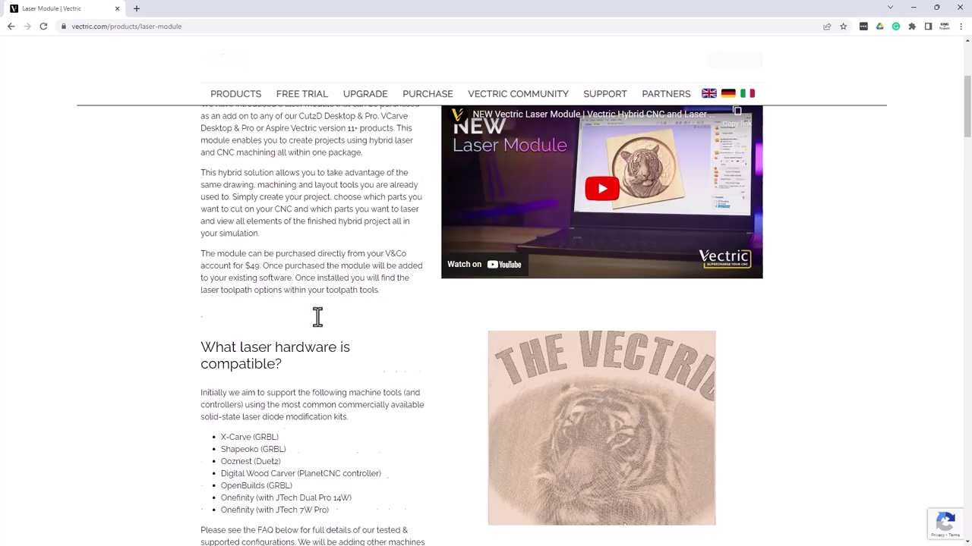
pyautogui.scroll(-5, 317, 317)
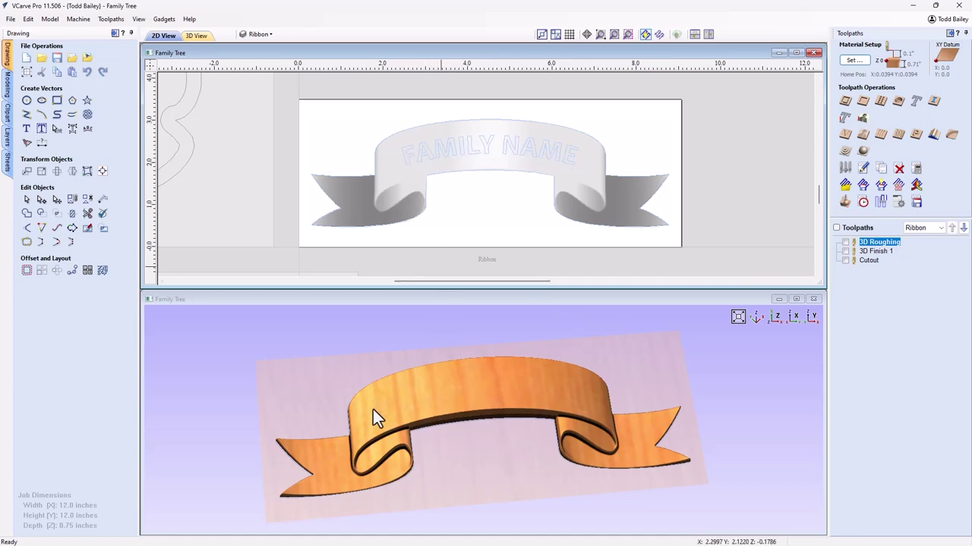
# - Back in VCarve Pro, change the curved text on the ribbon to MY FAMILY
pyautogui.click(429, 158)
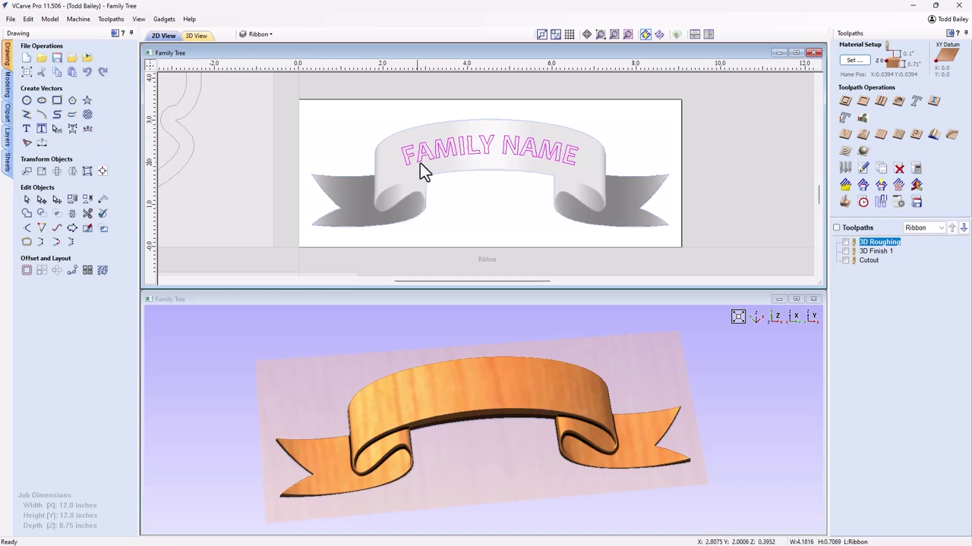
pyautogui.click(26, 128)
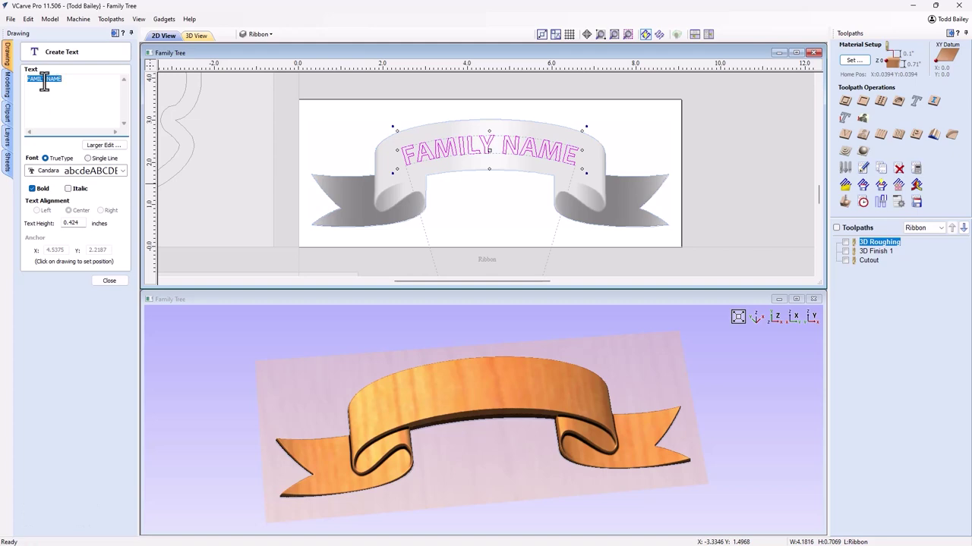
pyautogui.moveTo(45, 78); pyautogui.dragTo(76, 83)
pyautogui.press('BackSpace')
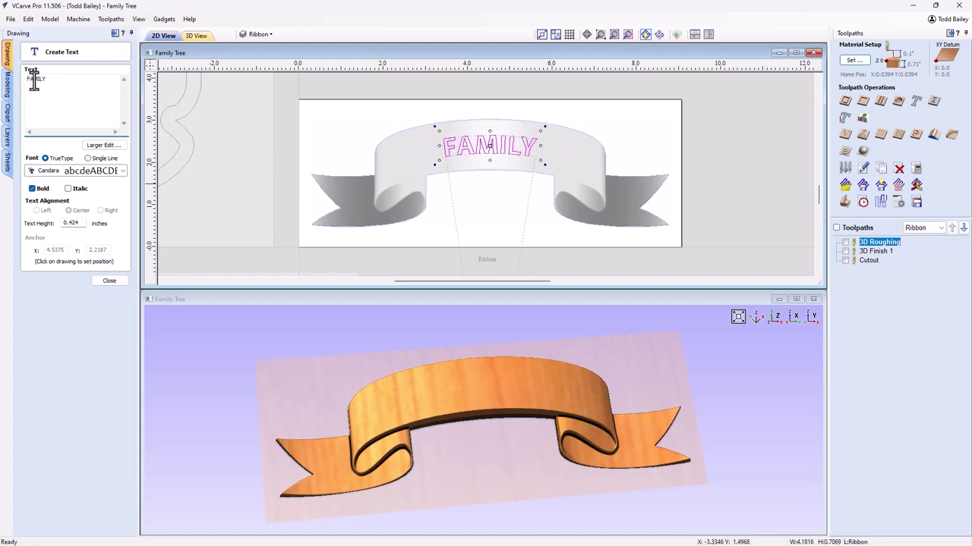
pyautogui.write('MY')
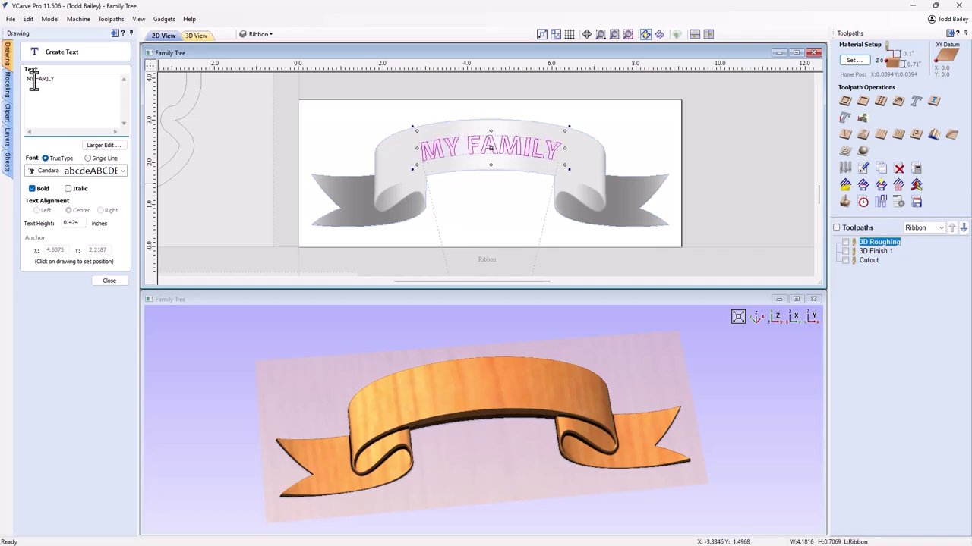
pyautogui.click(106, 281)
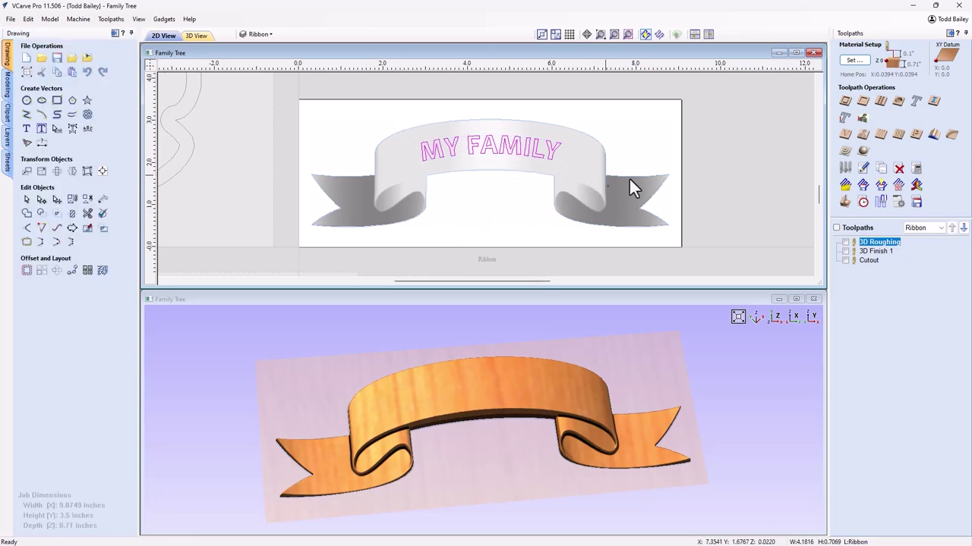
# - Start a Laser Cut & Fill toolpath for the MY FAMILY text and compare the 6W laser cutter's Photo and Cut and Fill tool settings
pyautogui.click(844, 119)
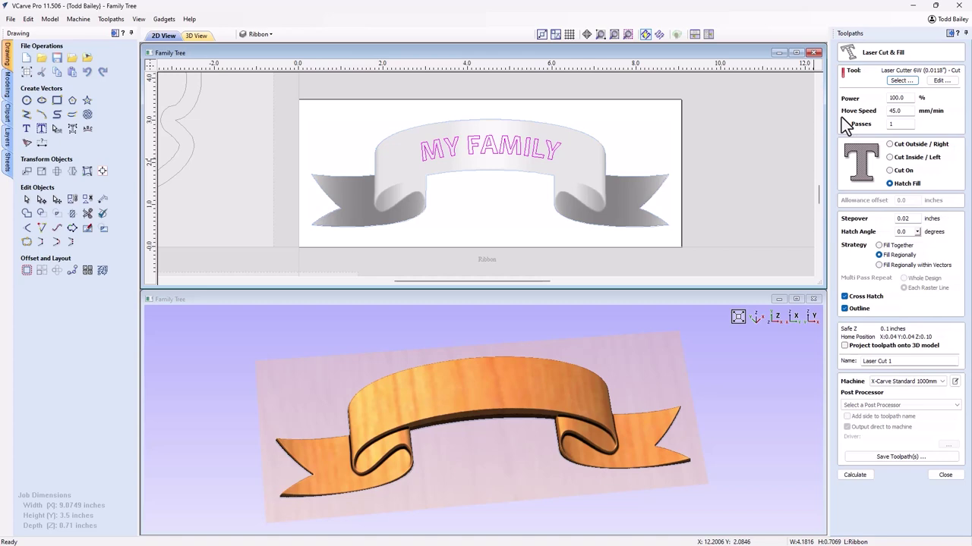
pyautogui.click(898, 80)
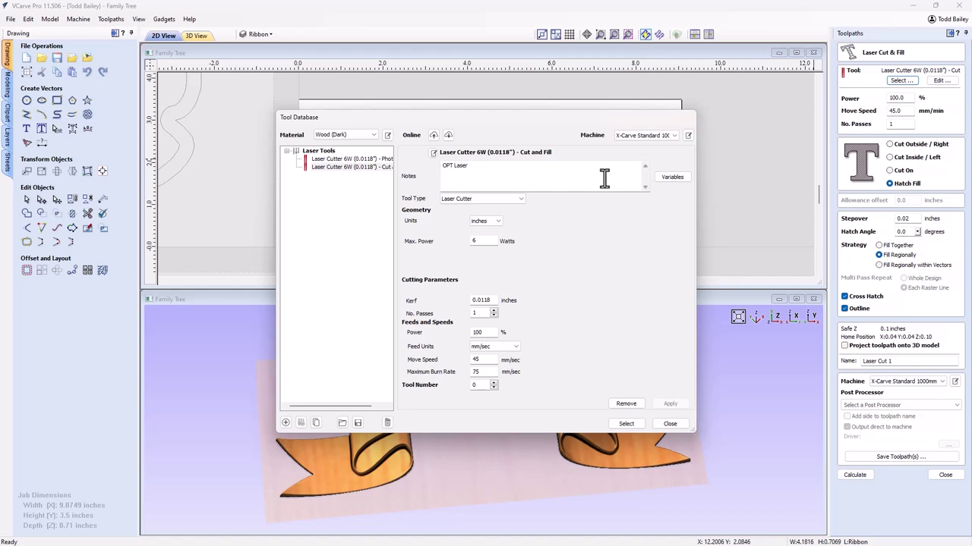
pyautogui.click(317, 159)
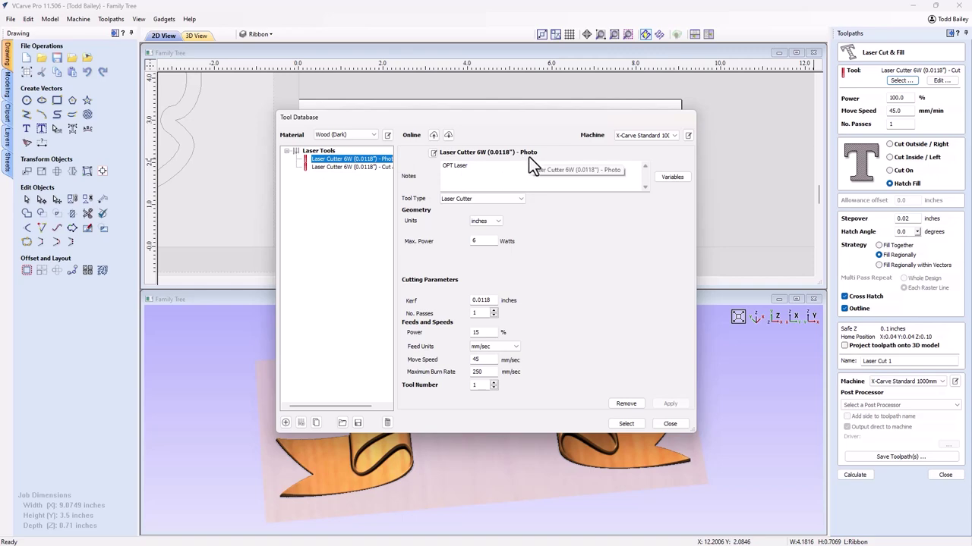
pyautogui.click(360, 167)
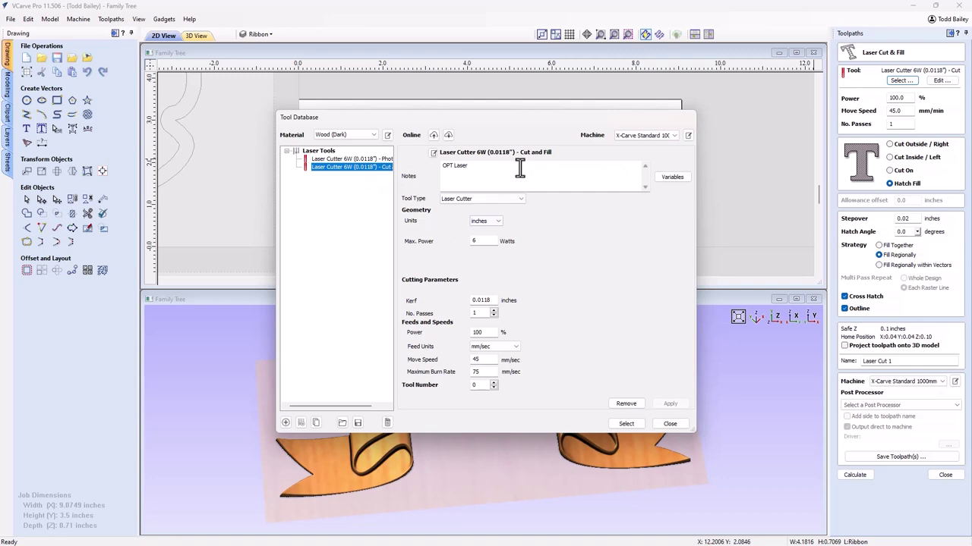
# - Set the tool number of the Laser Cutter 6W (0.0118") - Photo tool to 0 in the tool database
pyautogui.click(379, 160)
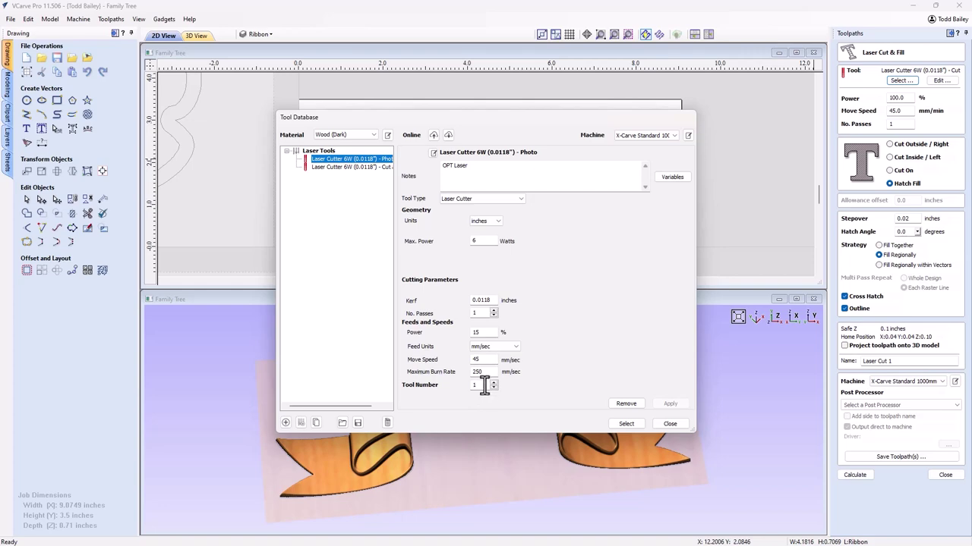
pyautogui.doubleClick(477, 386)
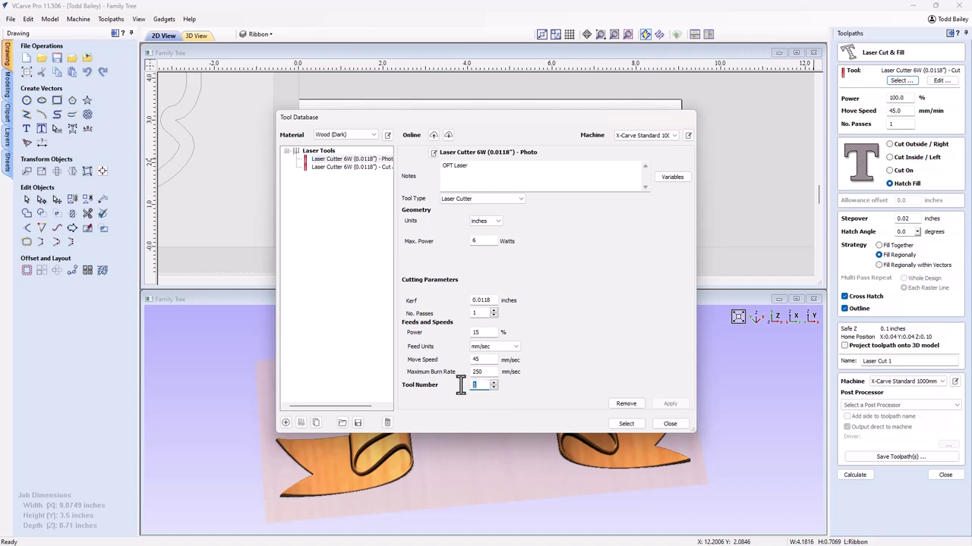
pyautogui.click(494, 384)
pyautogui.click(668, 404)
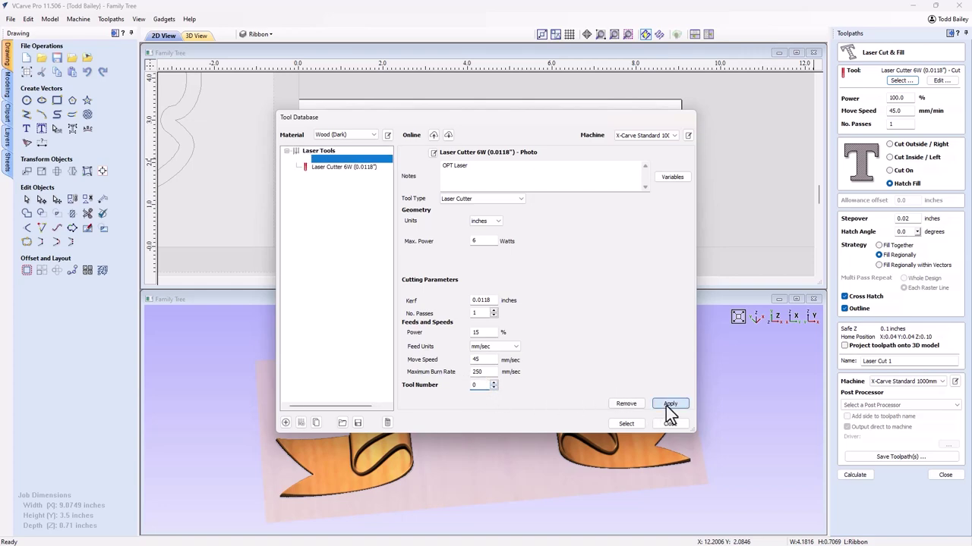
# - Assign the Laser Cutter 6W (0.0118") - Cut and Fill tool, review its settings, and calculate the hatch-fill laser toolpath
pyautogui.click(343, 168)
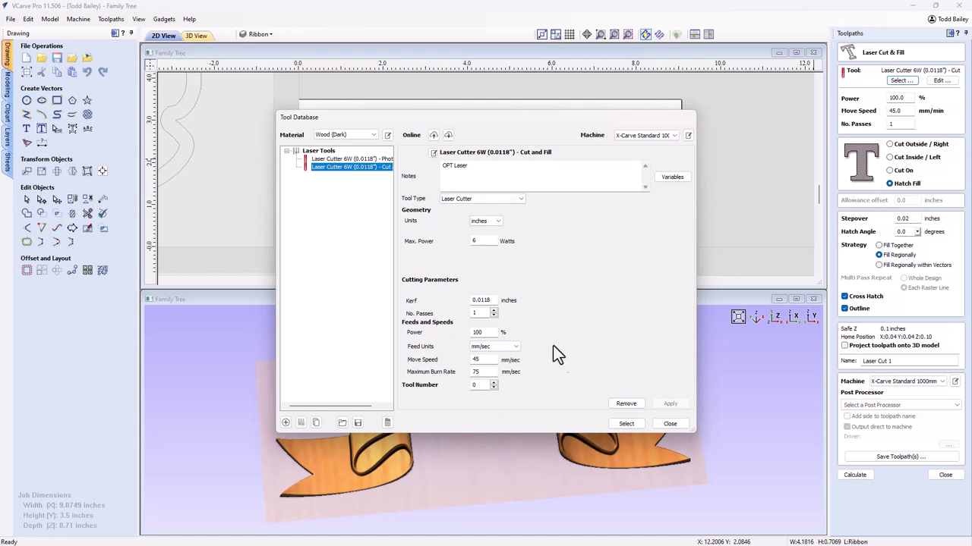
pyautogui.click(621, 424)
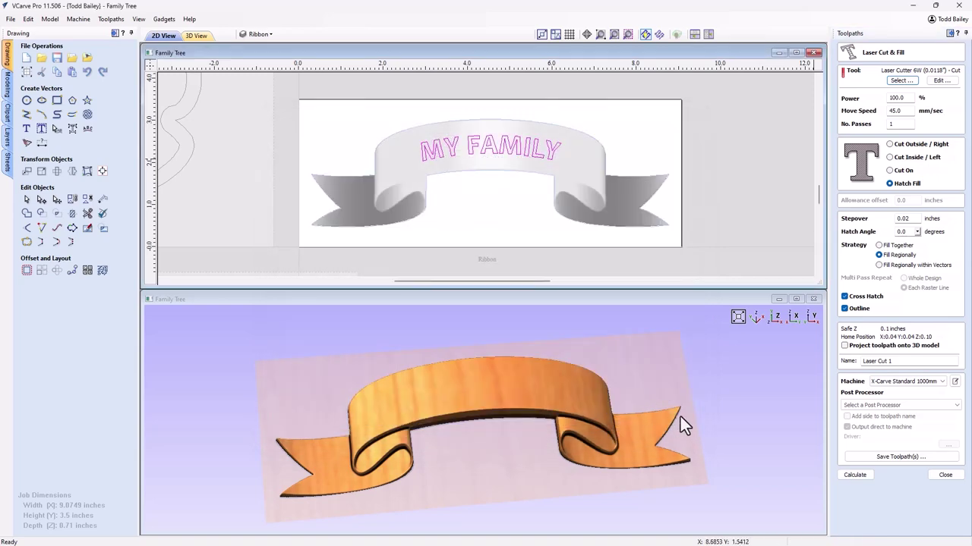
pyautogui.click(942, 81)
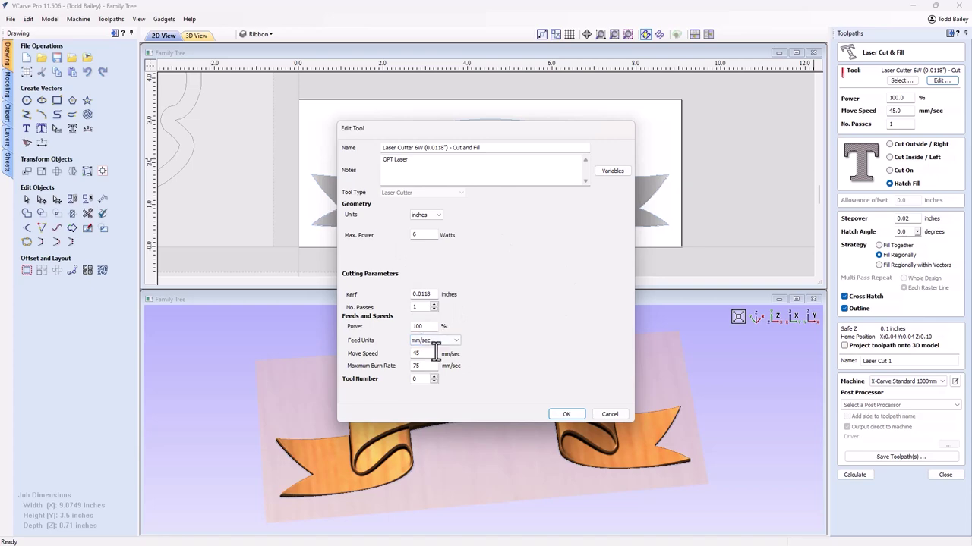
pyautogui.click(613, 415)
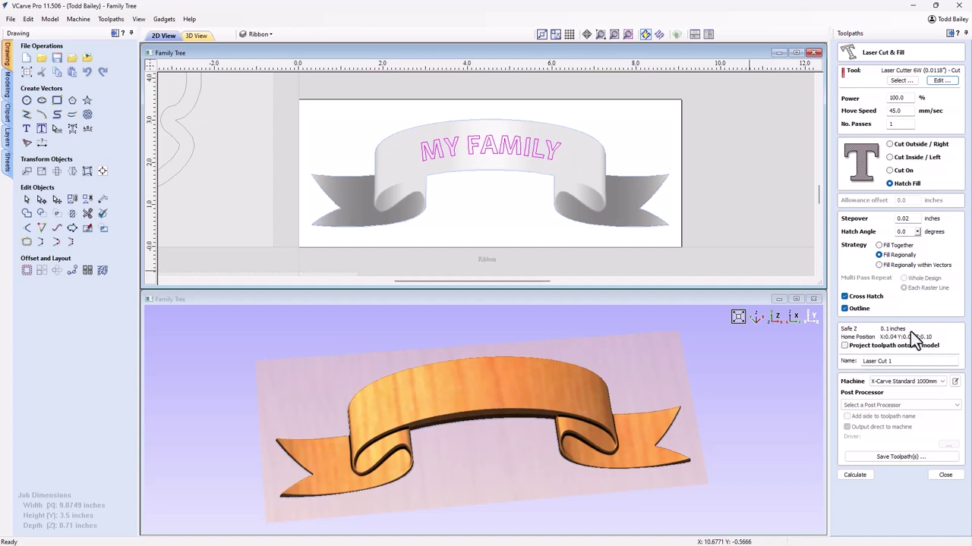
pyautogui.click(856, 475)
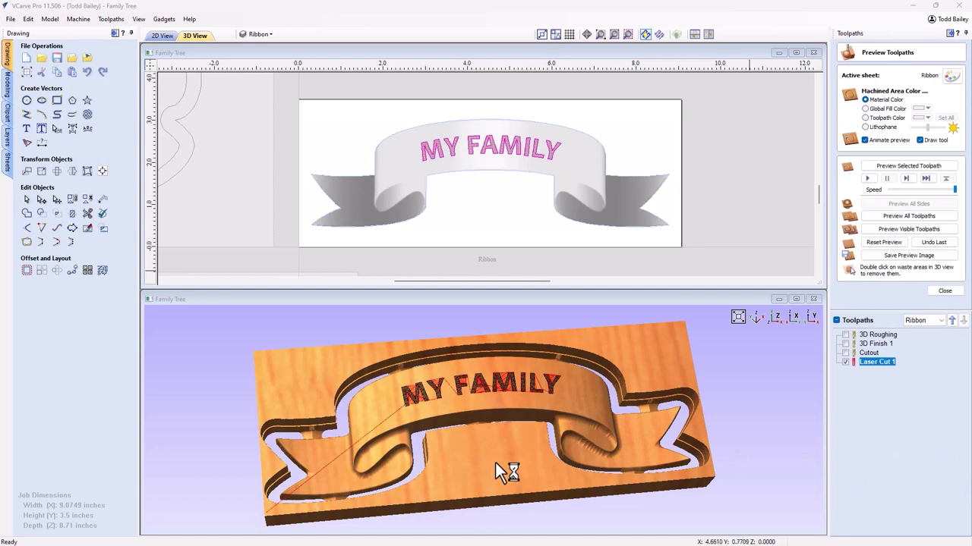
# - Examine from above and from a low side angle how the laser toolpath lies relative to the carved ribbon surface
pyautogui.moveTo(486, 464); pyautogui.dragTo(411, 416)
pyautogui.scroll(2, 411, 416)
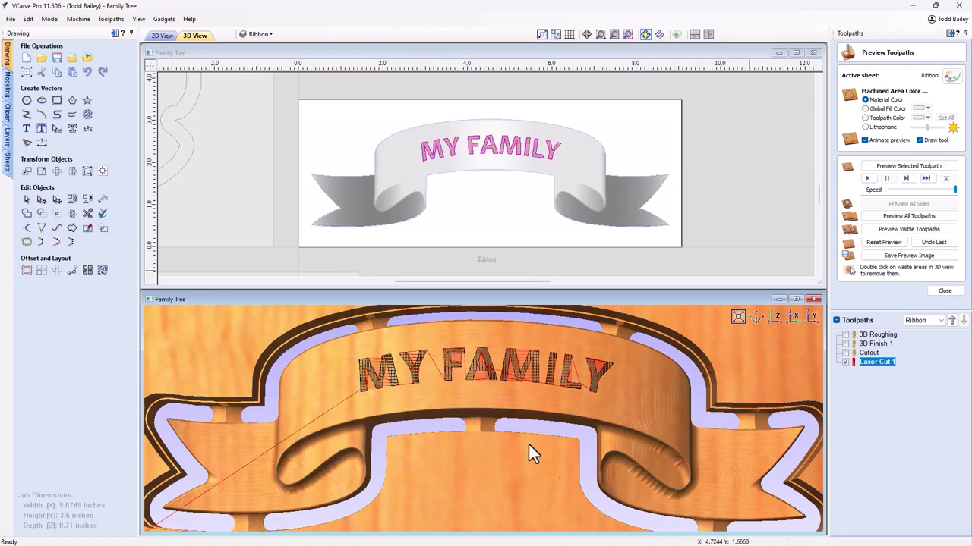
pyautogui.moveTo(484, 522); pyautogui.dragTo(488, 404)
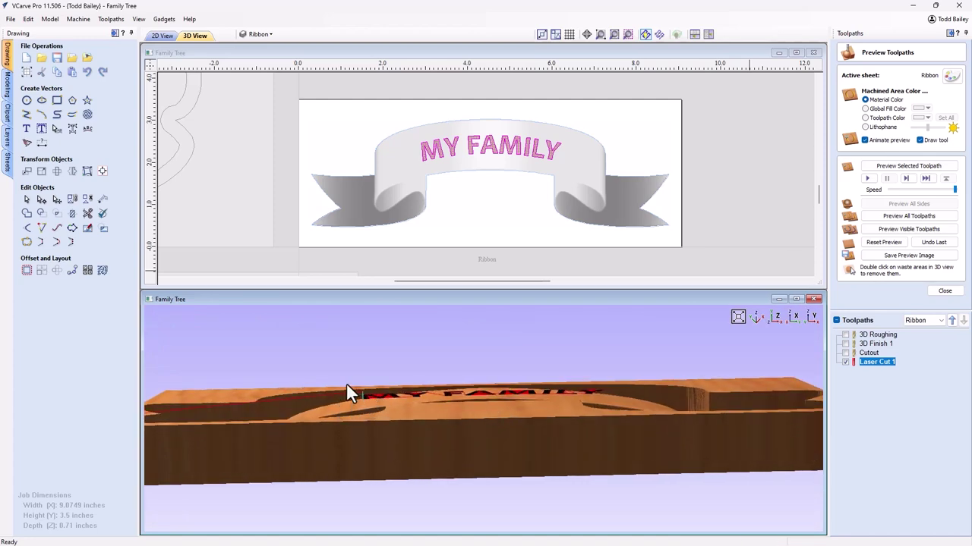
pyautogui.moveTo(529, 414); pyautogui.dragTo(505, 430)
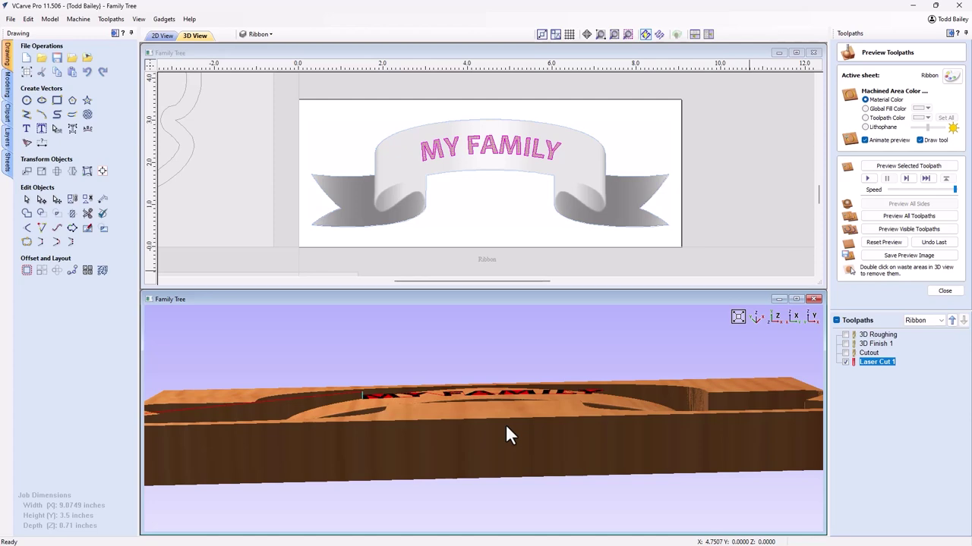
pyautogui.moveTo(505, 424); pyautogui.dragTo(426, 390)
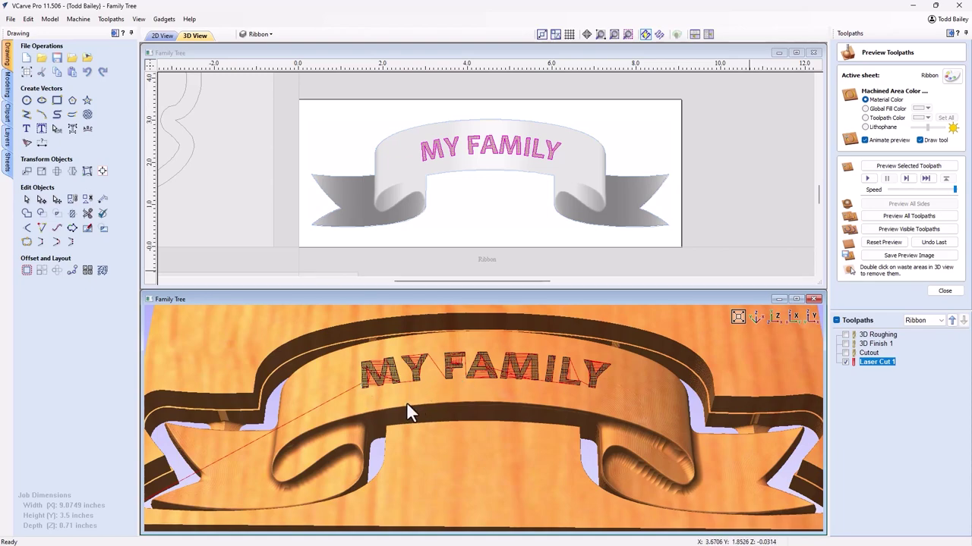
pyautogui.moveTo(407, 404)
pyautogui.mouseDown()
pyautogui.moveTo(458, 401)
pyautogui.moveTo(407, 393)
pyautogui.mouseUp()
pyautogui.moveTo(600, 412); pyautogui.dragTo(463, 444)
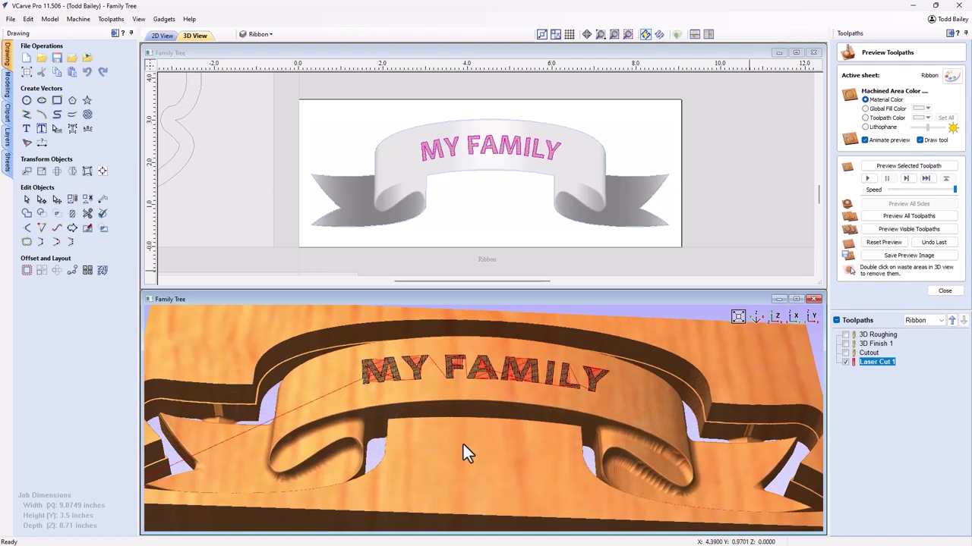
# - Project the laser toolpath onto the 3D model, choose the Grbl (mm) (*.gcode) post processor, and recalculate it
pyautogui.doubleClick(872, 362)
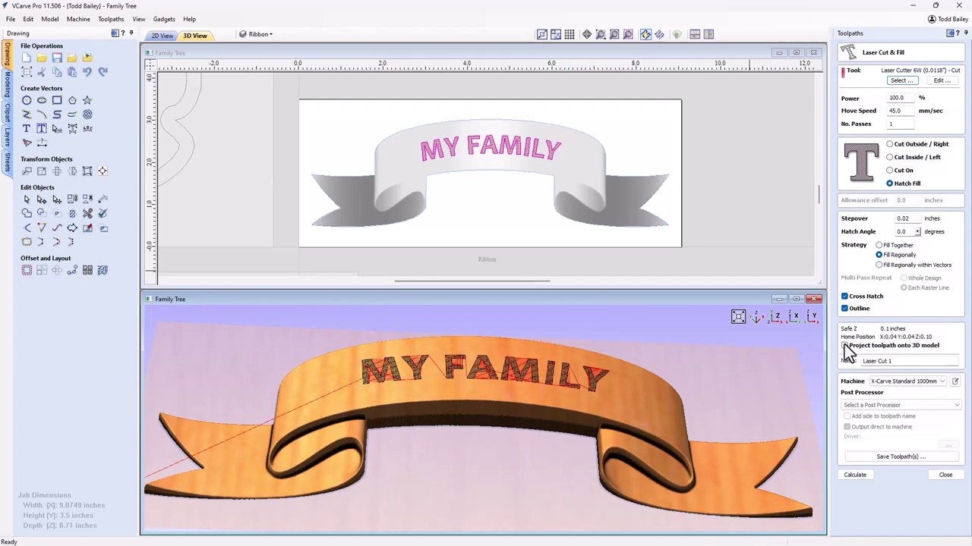
pyautogui.click(845, 345)
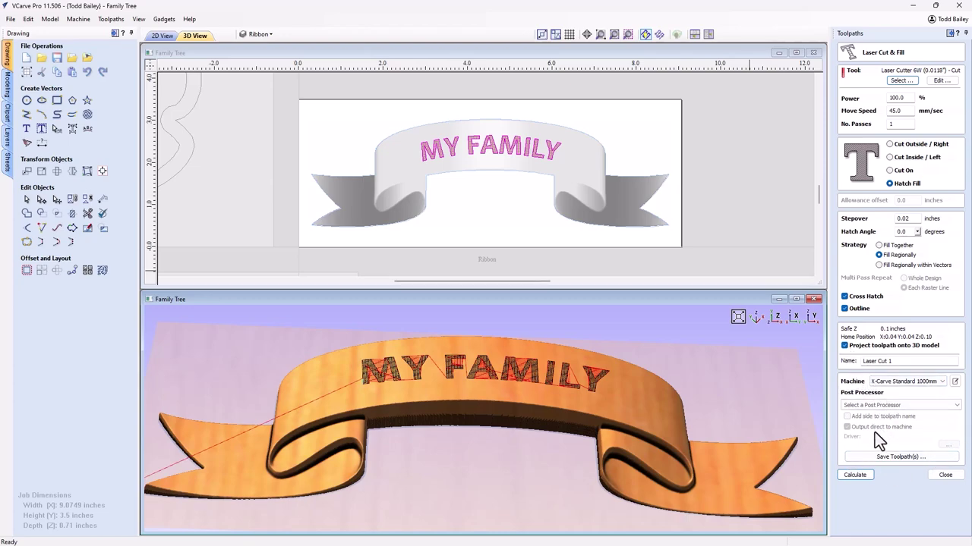
pyautogui.click(878, 405)
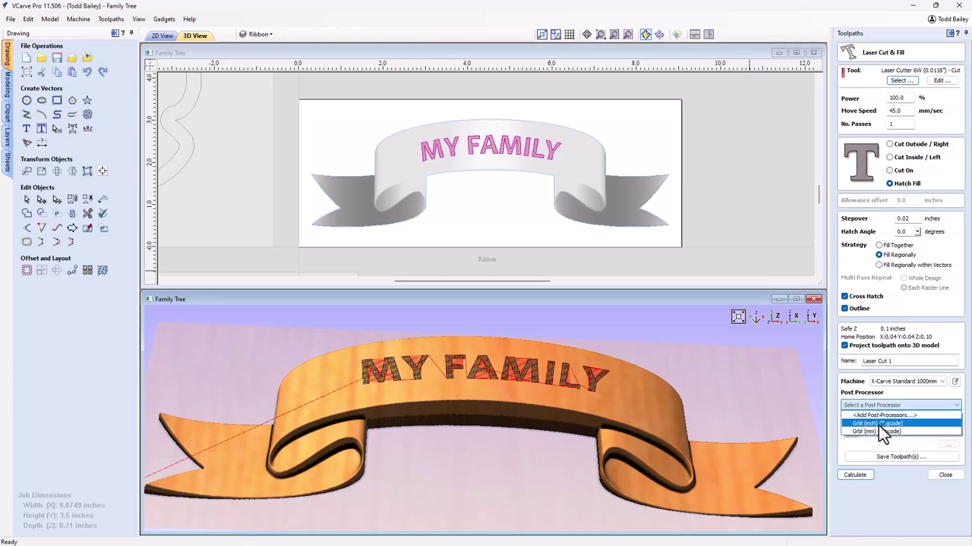
pyautogui.click(877, 429)
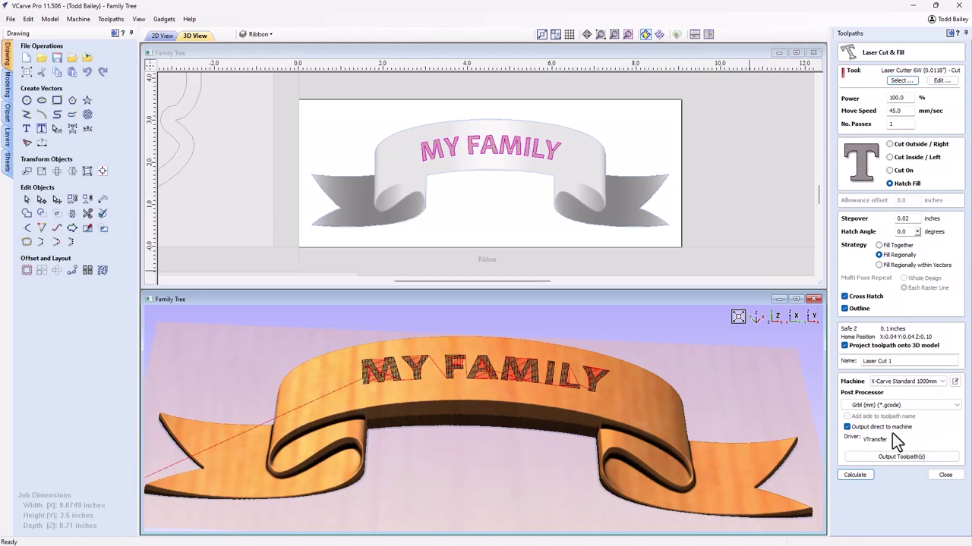
pyautogui.click(857, 476)
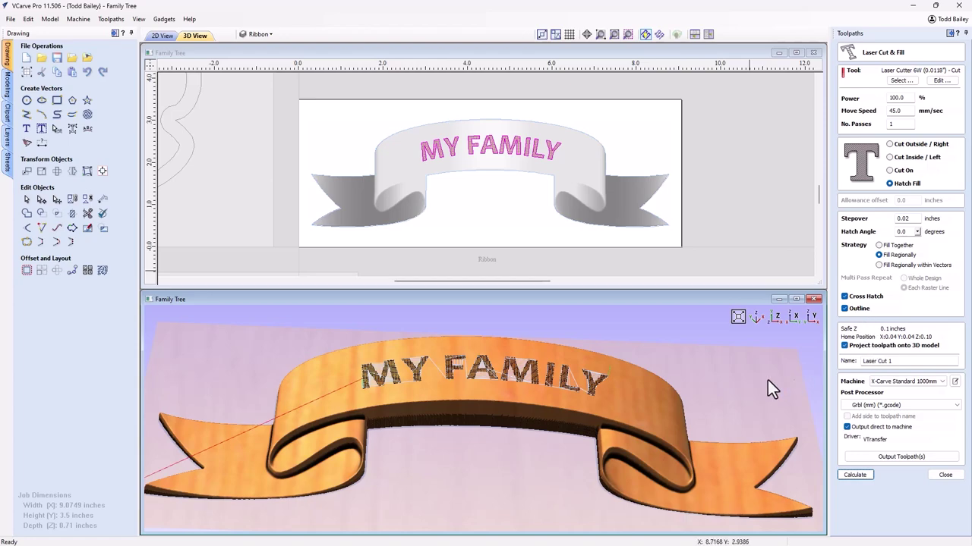
# - Inspect from low angles whether the projected laser toolpath follows the ribbon's curved surface
pyautogui.moveTo(455, 468); pyautogui.dragTo(356, 410)
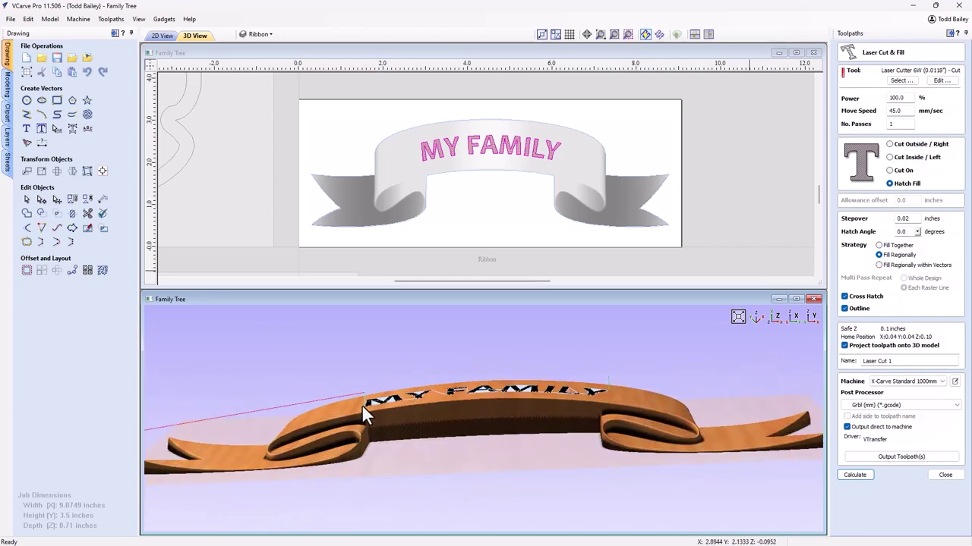
pyautogui.moveTo(408, 422); pyautogui.dragTo(353, 400)
pyautogui.moveTo(441, 423); pyautogui.dragTo(391, 407)
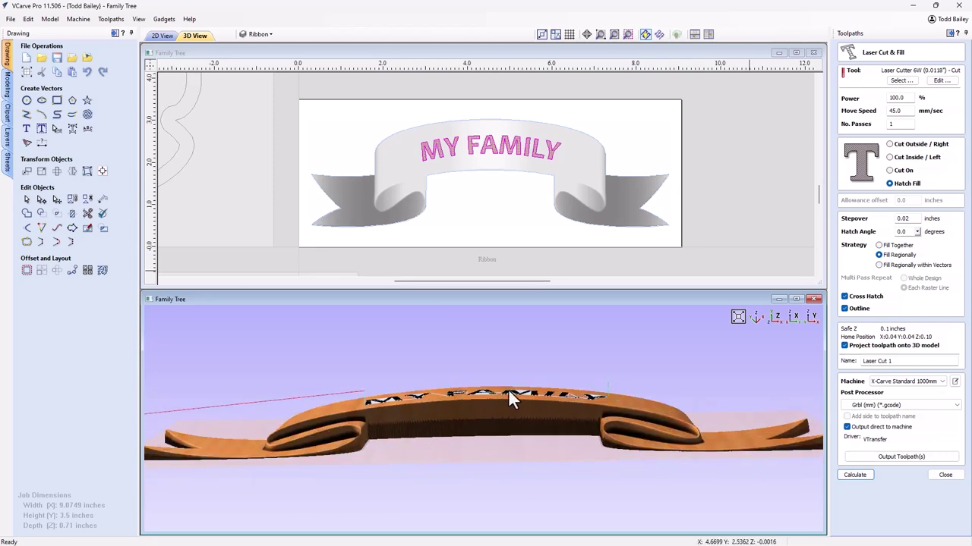
pyautogui.moveTo(508, 393); pyautogui.dragTo(368, 410)
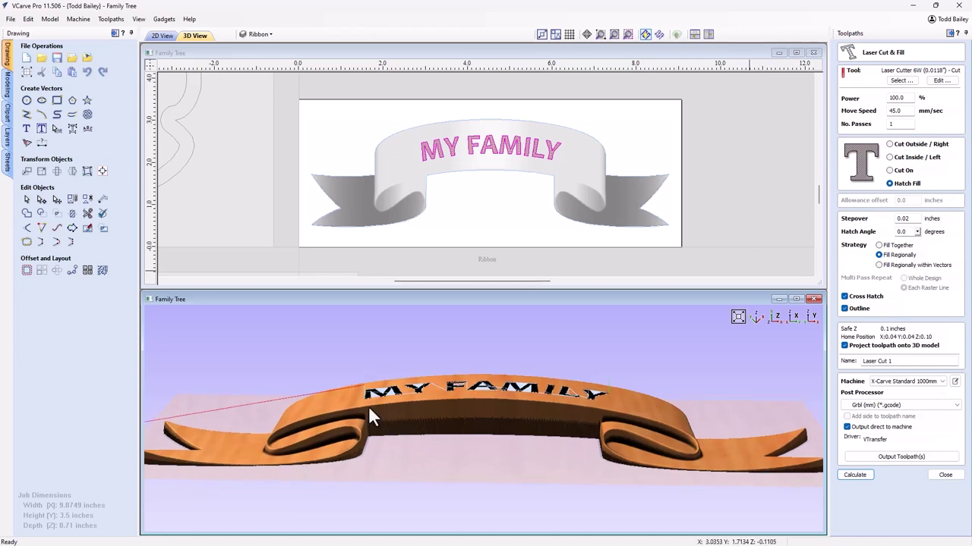
pyautogui.moveTo(431, 466); pyautogui.dragTo(353, 387)
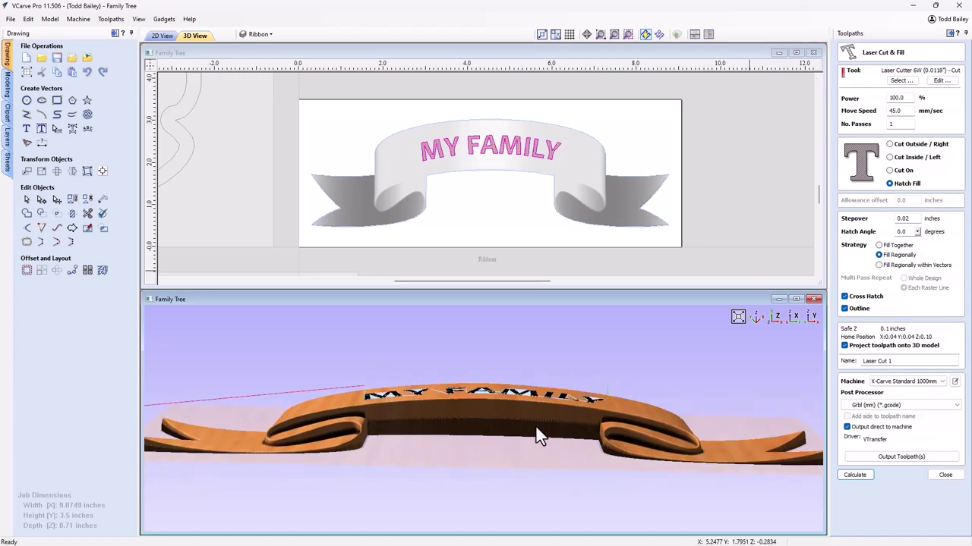
pyautogui.moveTo(536, 427); pyautogui.dragTo(500, 437)
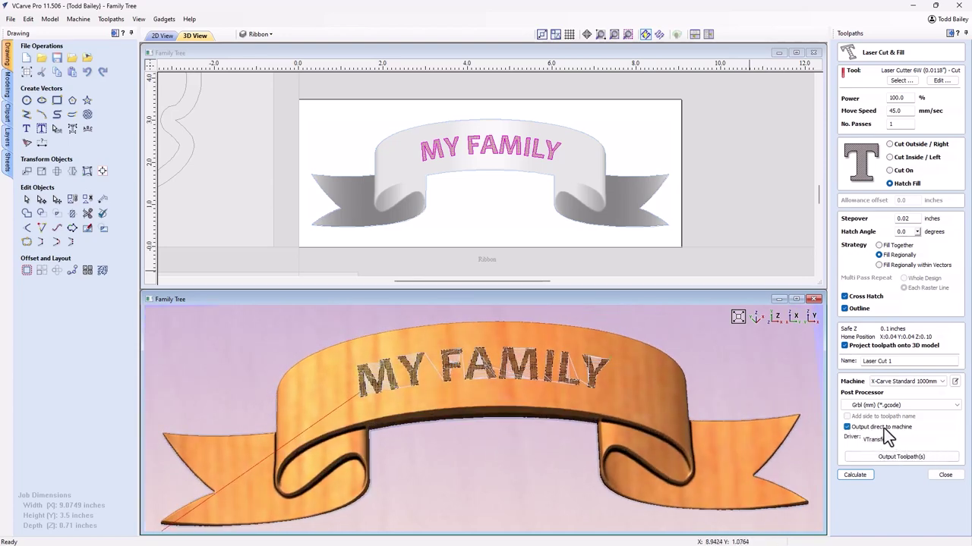
# - Turn direct output to the machine off and on again, and close the Laser Cut & Fill settings
pyautogui.click(847, 428)
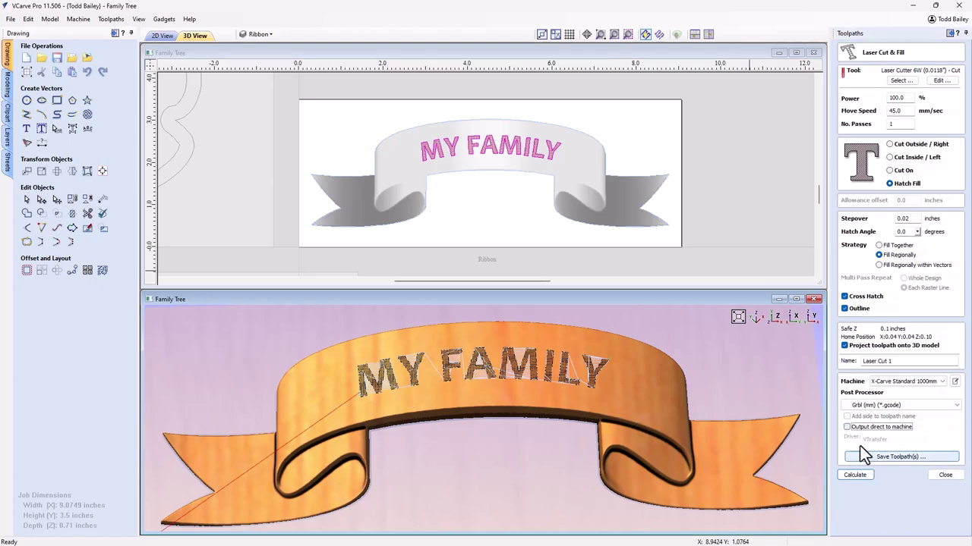
pyautogui.click(847, 427)
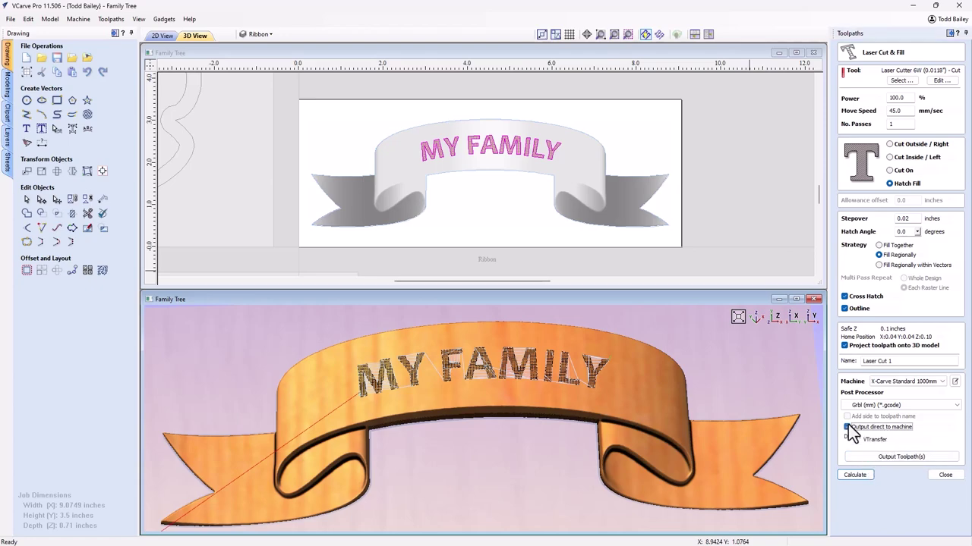
pyautogui.click(945, 475)
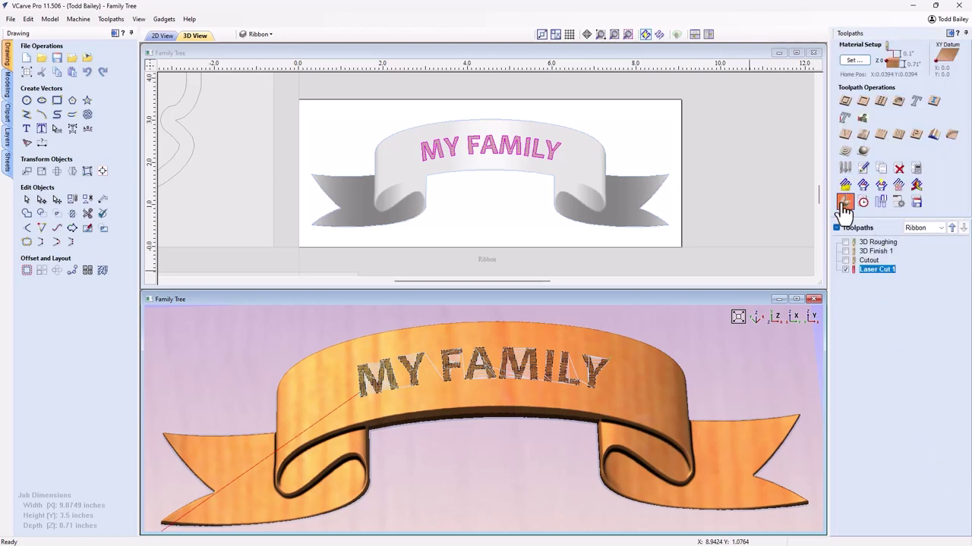
# - Preview the projected laser toolpath on the carved ribbon and inspect the burned MY FAMILY text
pyautogui.click(845, 201)
pyautogui.click(849, 216)
pyautogui.moveTo(497, 476); pyautogui.dragTo(481, 451)
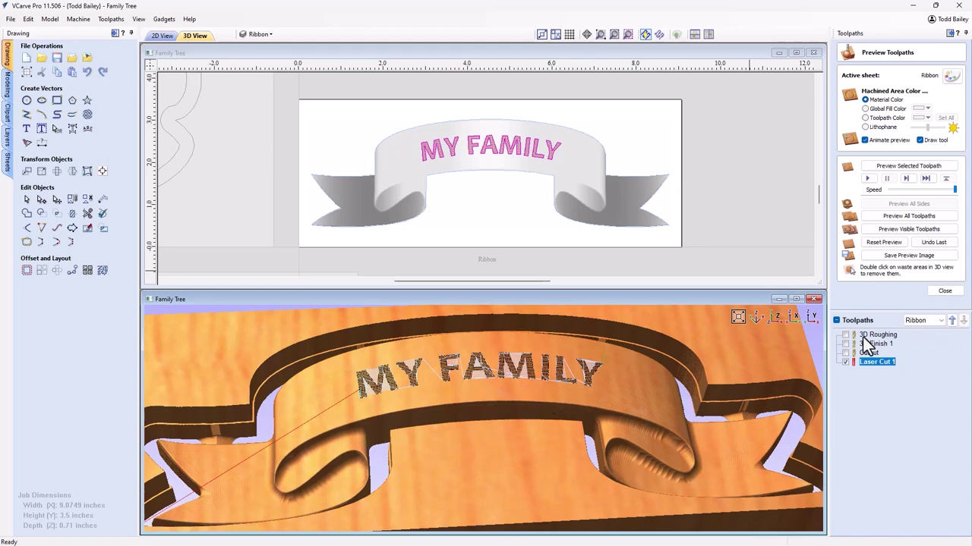
pyautogui.click(885, 230)
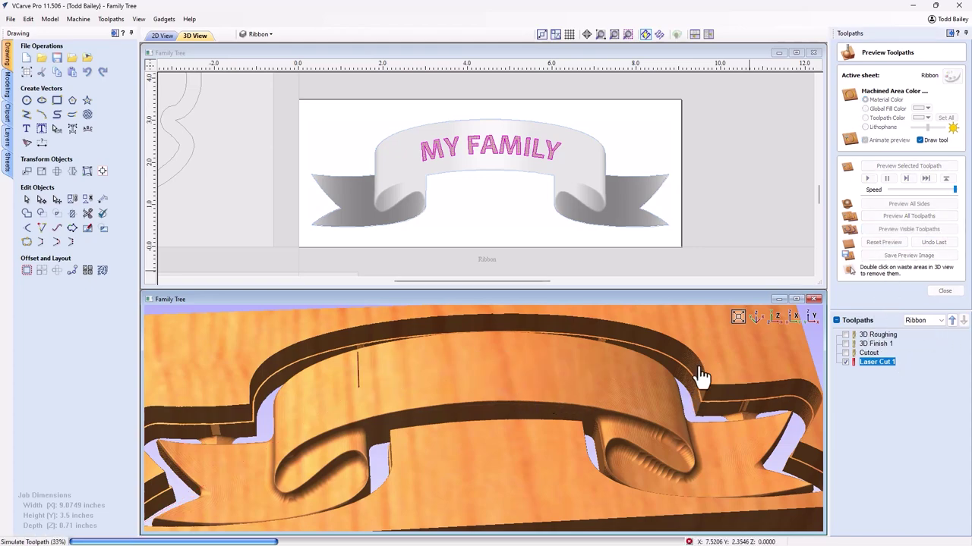
pyautogui.moveTo(556, 469); pyautogui.dragTo(492, 469)
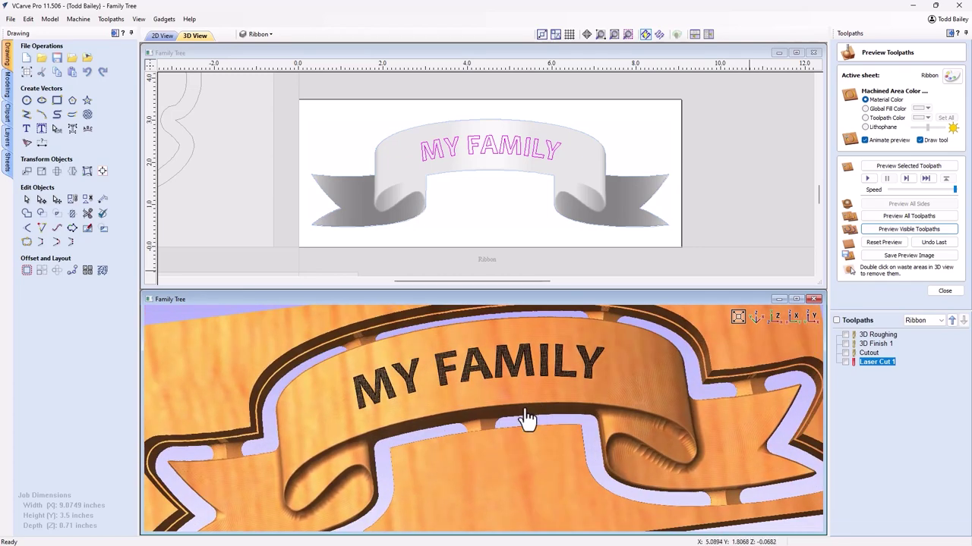
pyautogui.scroll(-5, 520, 418)
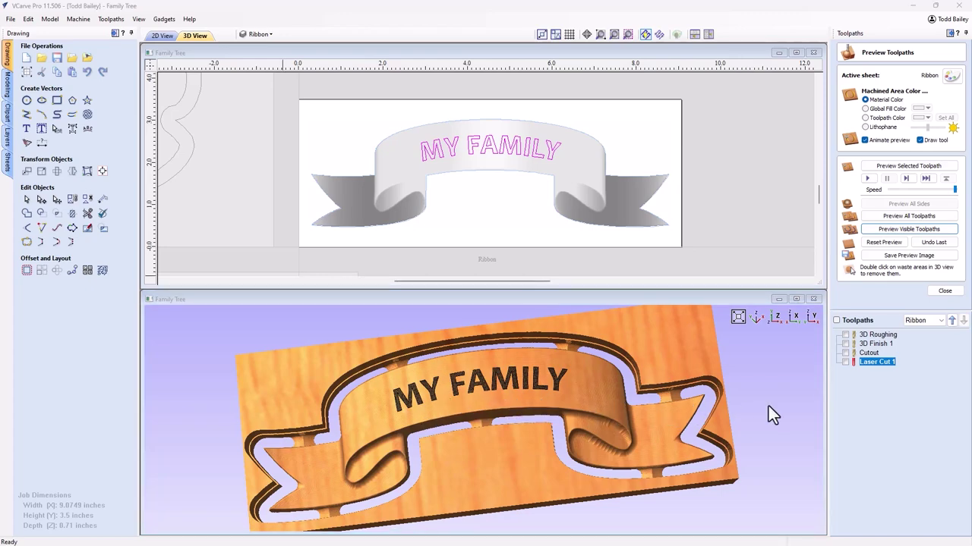
pyautogui.scroll(-4, 759, 410)
pyautogui.scroll(-5, 401, 140)
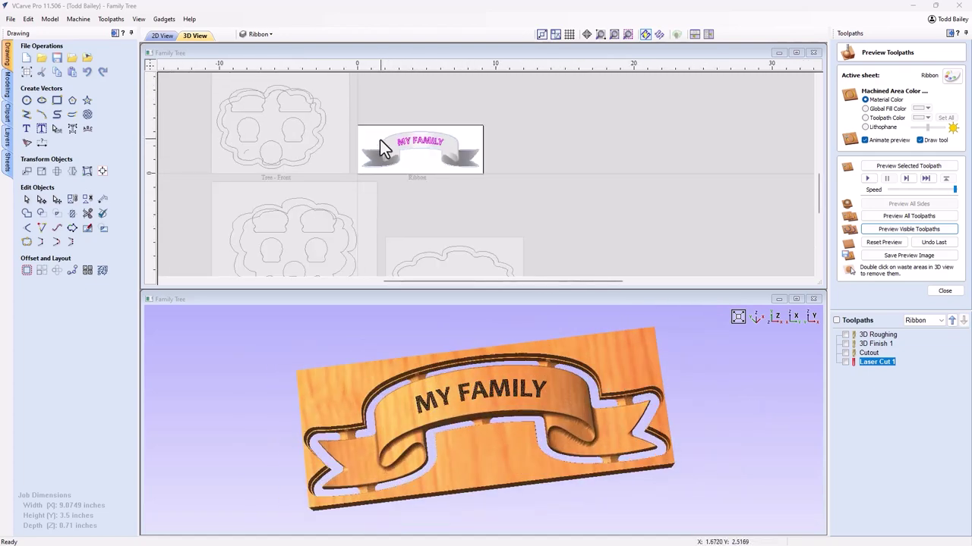
# - Make the Family Tags sheet active in a maximized 2D view and close the toolpath preview
pyautogui.moveTo(818, 196); pyautogui.dragTo(821, 164)
pyautogui.scroll(2, 334, 196)
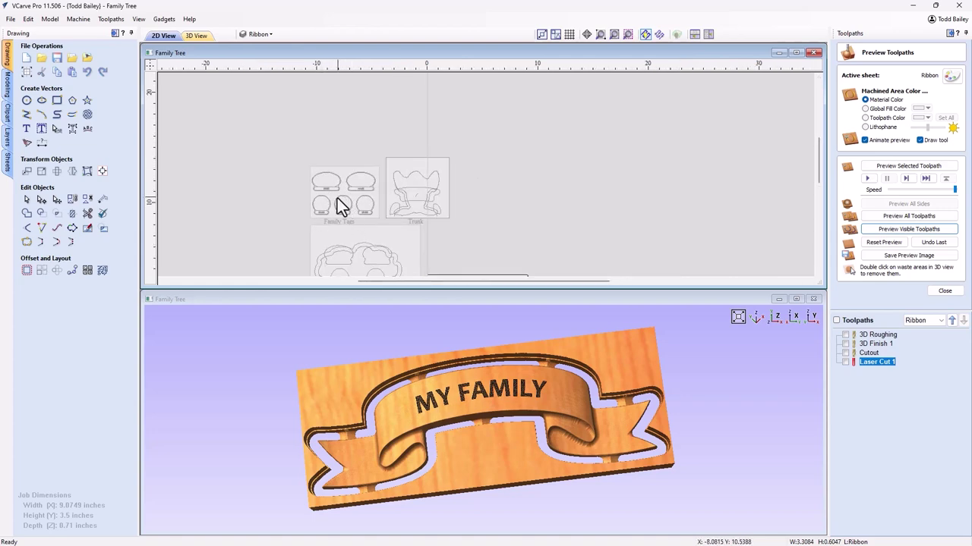
pyautogui.doubleClick(336, 194)
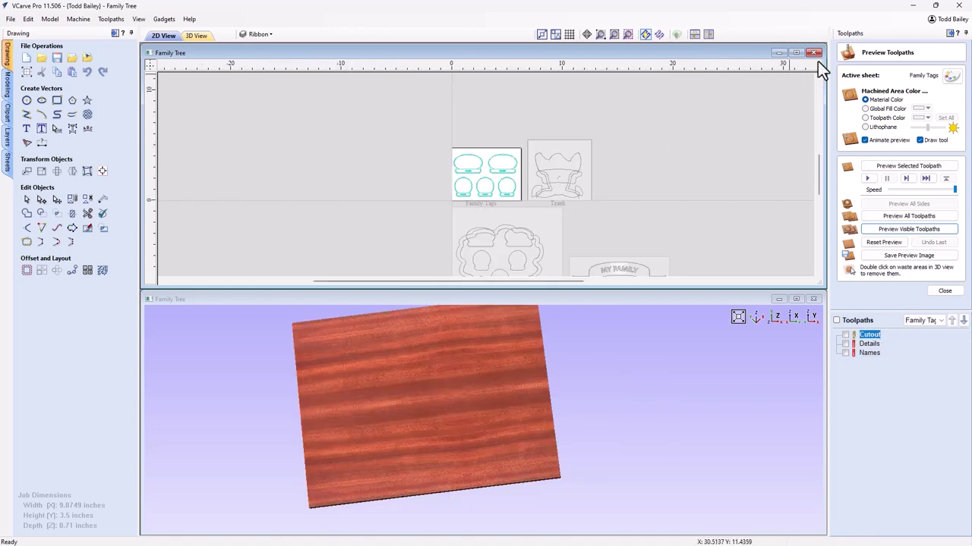
pyautogui.click(797, 52)
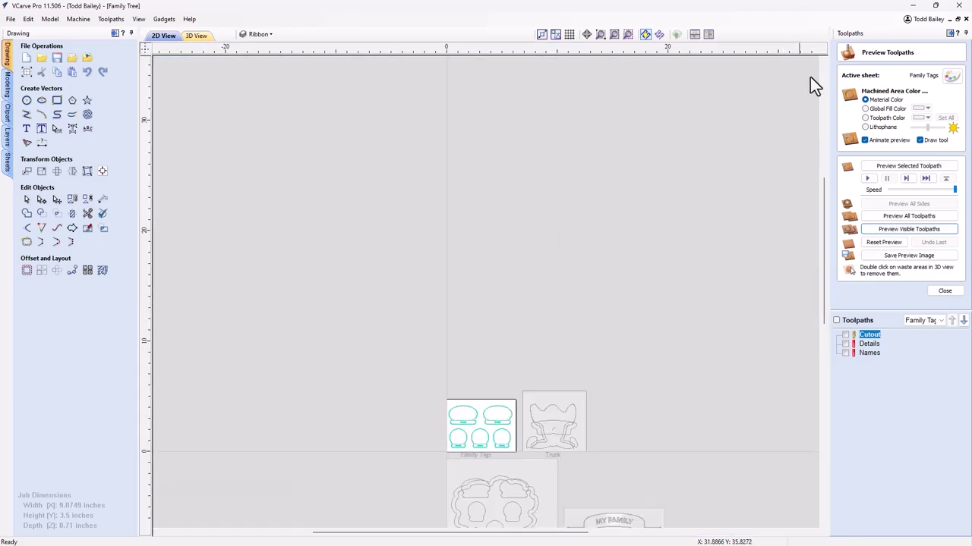
pyautogui.click(943, 292)
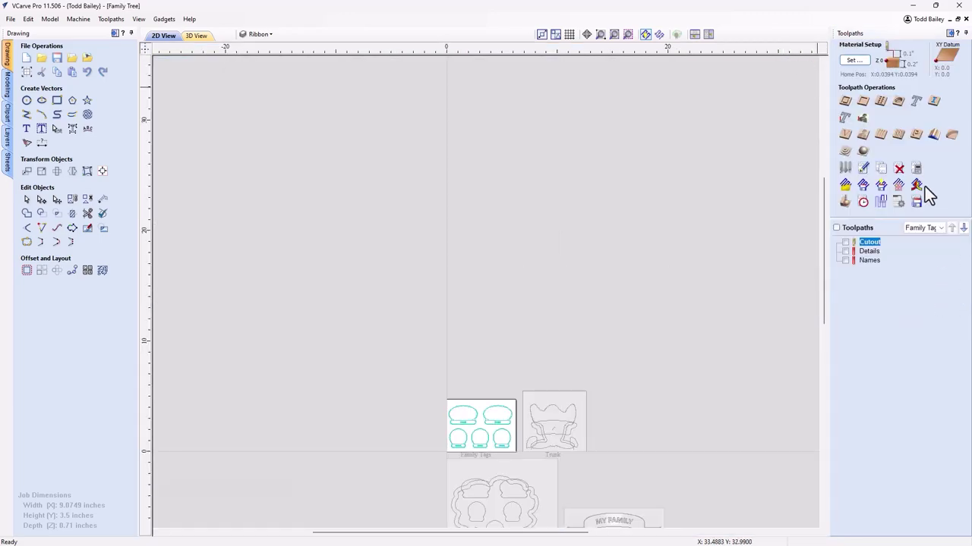
# - Examine the first oval tag's vectors up close: the picture outline, the name plate outline and the outer outline
pyautogui.click(964, 35)
pyautogui.scroll(1, 460, 439)
pyautogui.scroll(3, 460, 438)
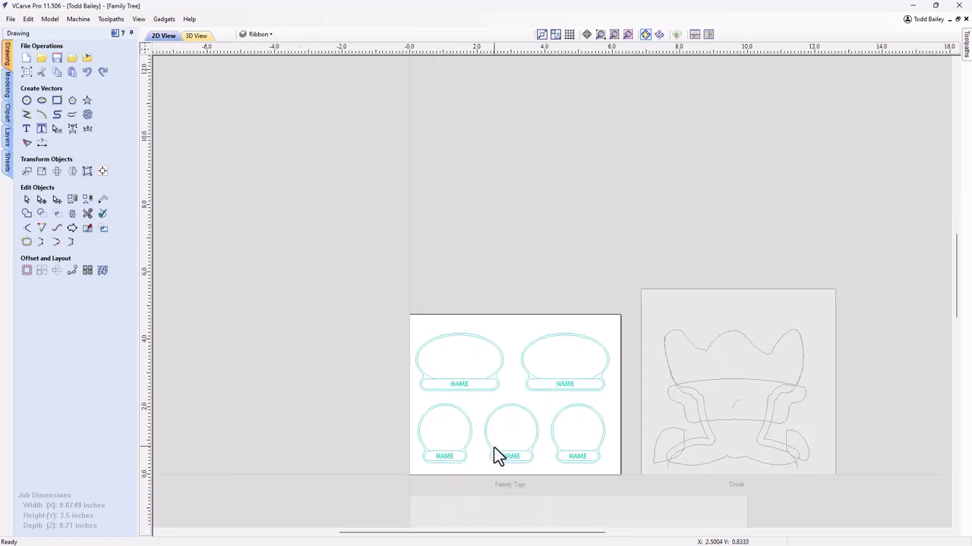
pyautogui.moveTo(957, 293); pyautogui.dragTo(957, 308)
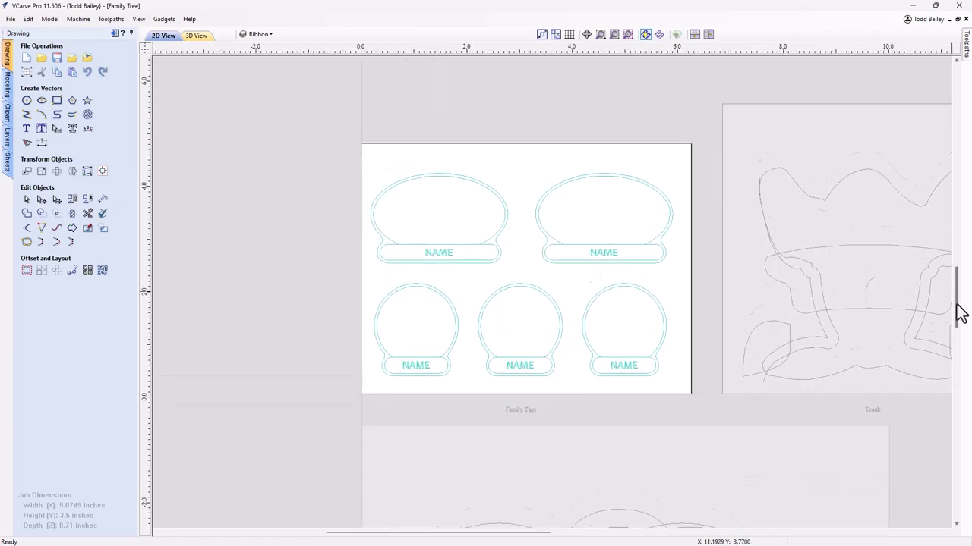
pyautogui.scroll(1, 662, 352)
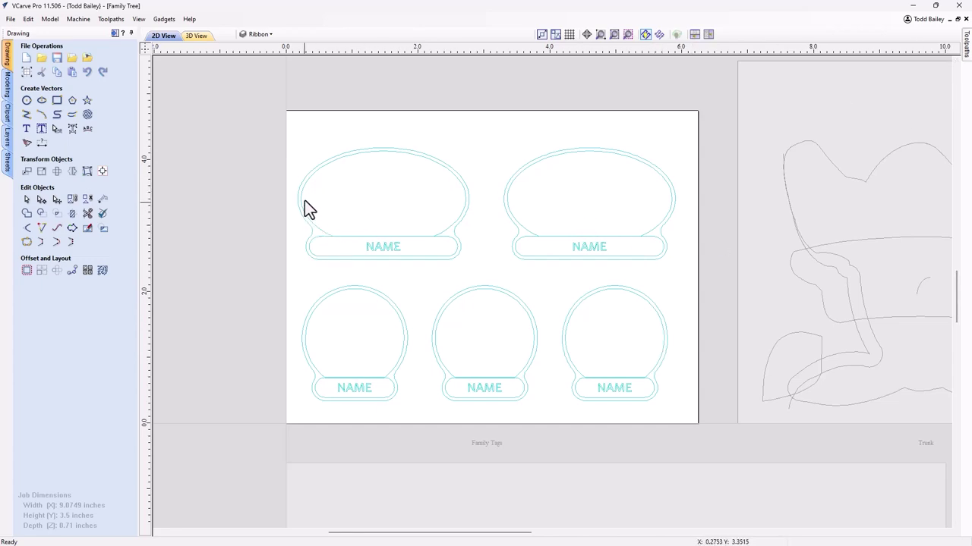
pyautogui.click(324, 233)
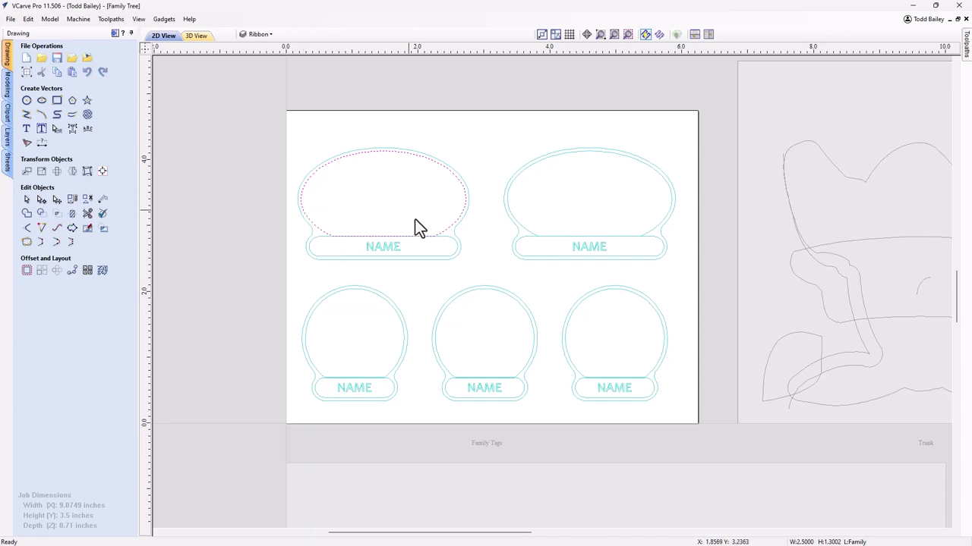
pyautogui.click(315, 248)
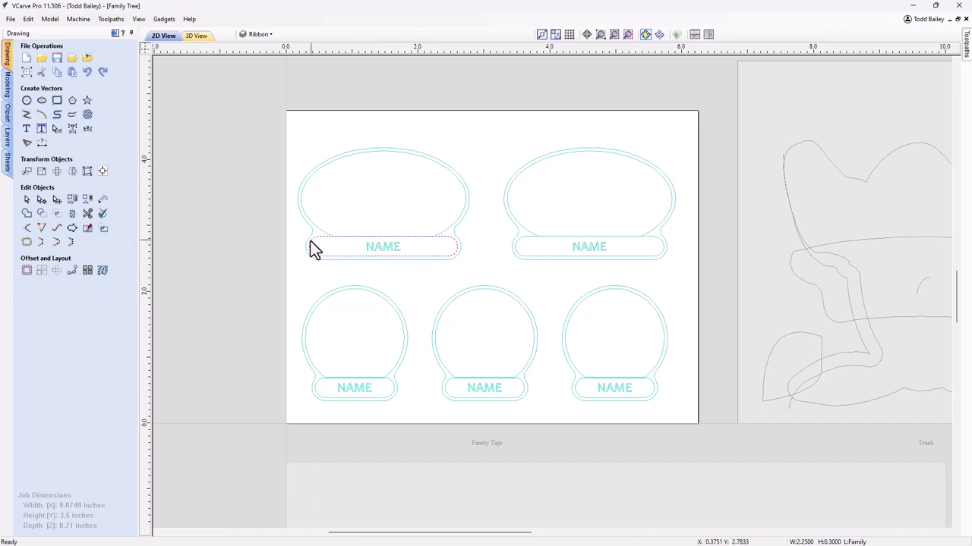
pyautogui.click(308, 247)
pyautogui.click(323, 271)
# - Keep the toolpath list permanently displayed and move the Cutout toolpath below Names so it comes last in the order
pyautogui.moveTo(967, 53)
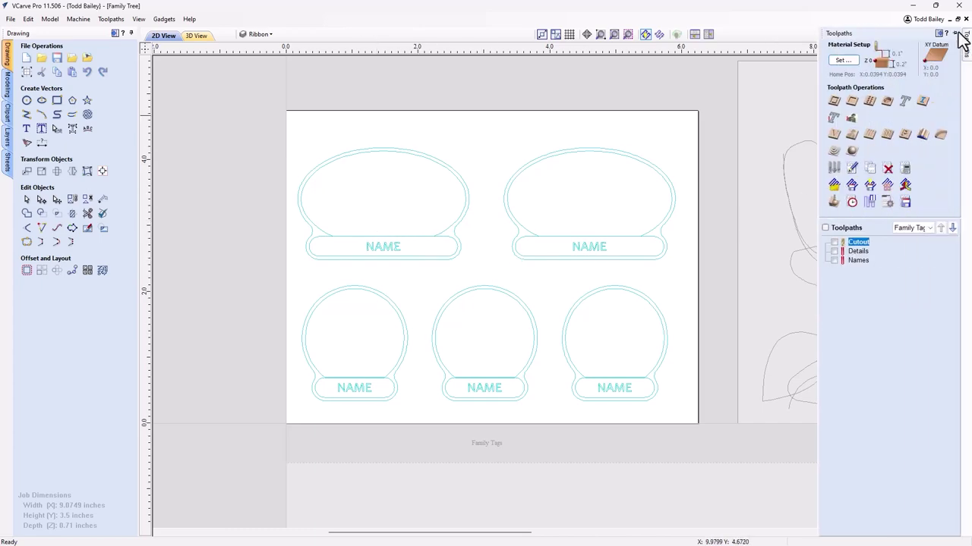
pyautogui.click(955, 34)
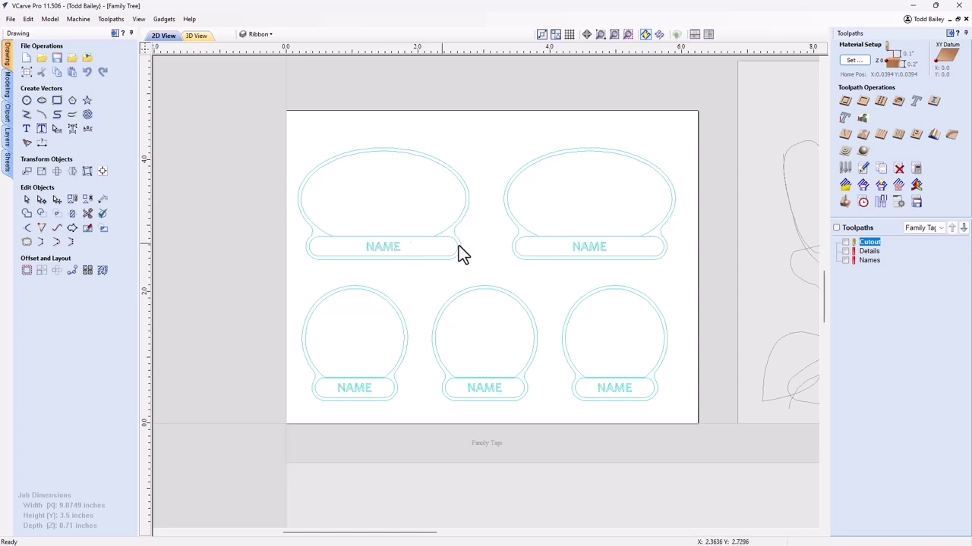
pyautogui.moveTo(866, 242); pyautogui.dragTo(867, 266)
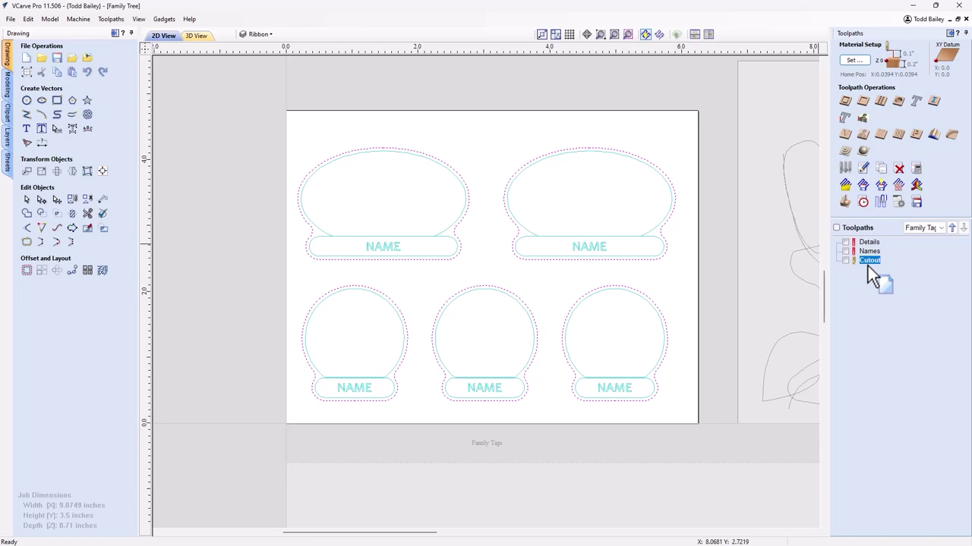
pyautogui.moveTo(868, 266); pyautogui.dragTo(857, 260)
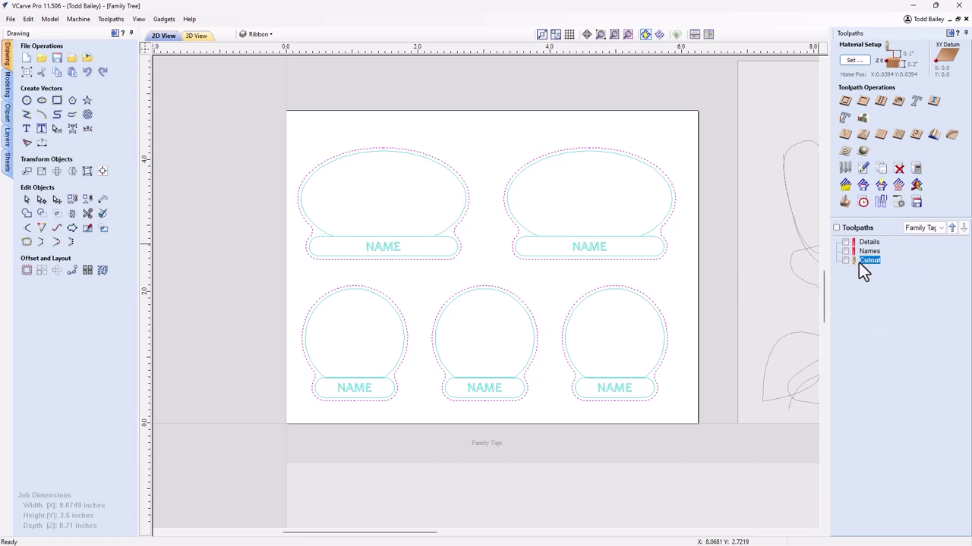
pyautogui.moveTo(858, 264)
# - Import the picture old-6162901_960_720.jpg from the Family Pictures folder onto the Family Tags sheet
pyautogui.click(87, 59)
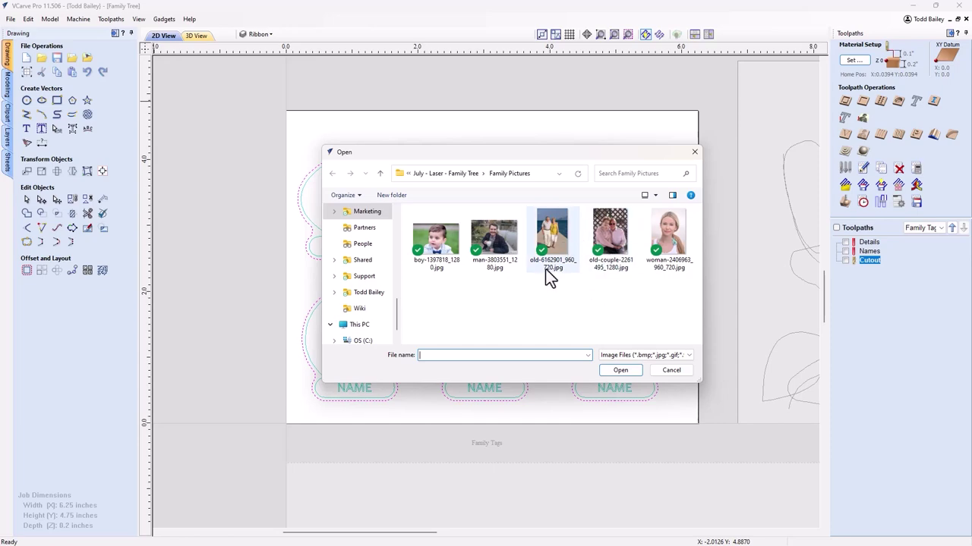
pyautogui.moveTo(548, 152); pyautogui.dragTo(545, 185)
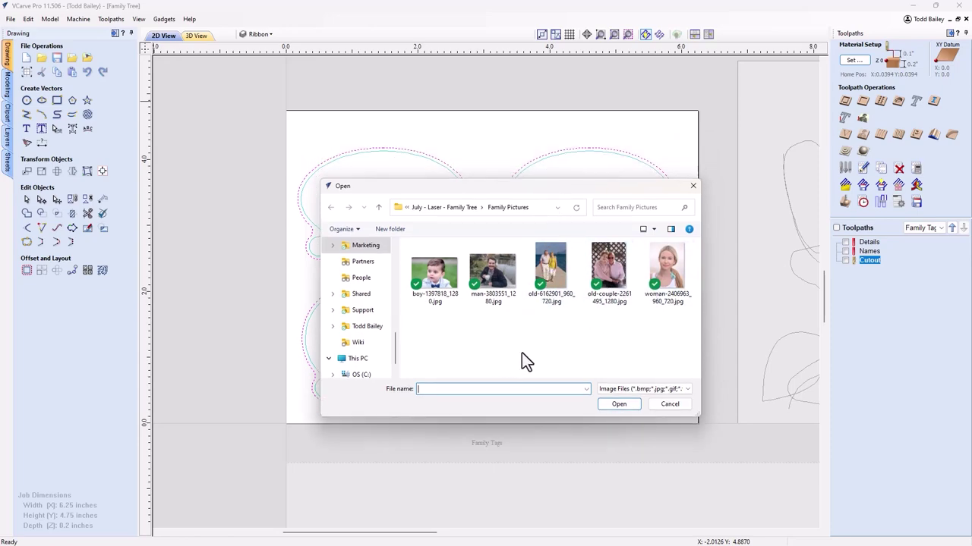
pyautogui.moveTo(479, 188); pyautogui.dragTo(534, 168)
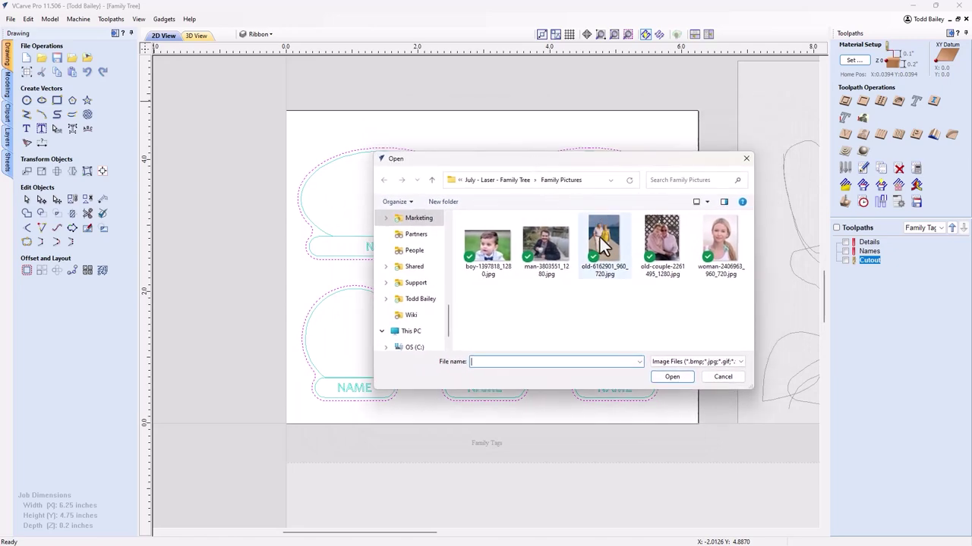
pyautogui.moveTo(599, 237)
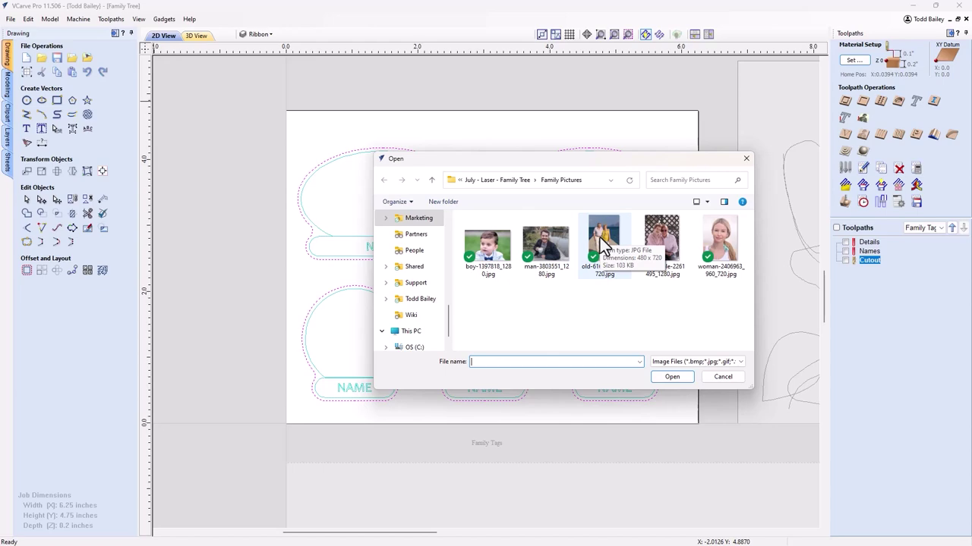
pyautogui.click(600, 238)
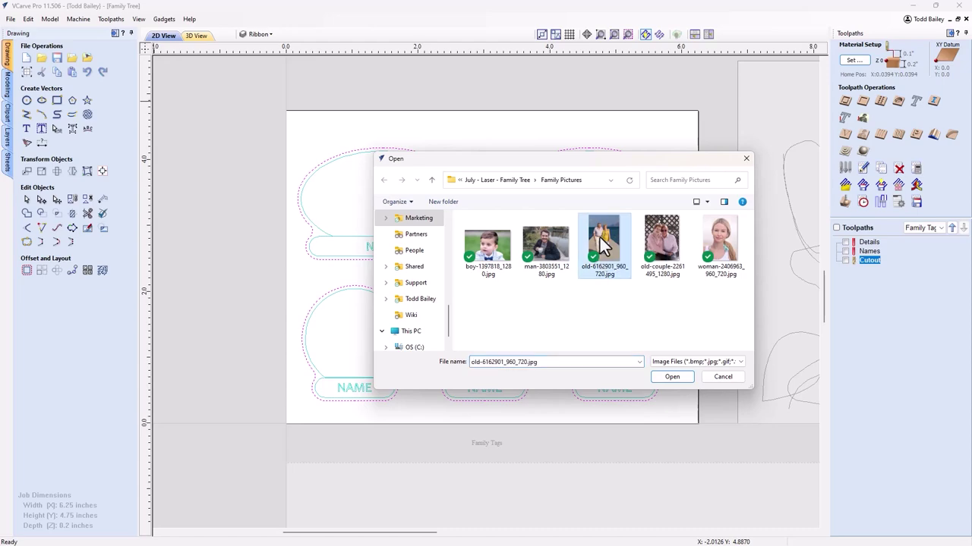
pyautogui.click(672, 377)
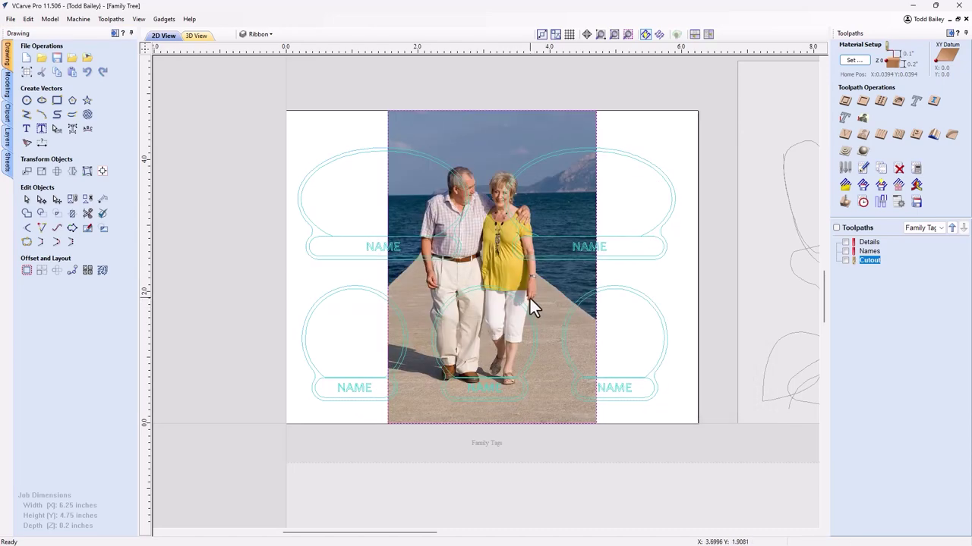
# - Enlarge the couple's photo to about 4.15 x 6.22 inches and position it so both faces sit inside the first oval tag
pyautogui.click(494, 144)
pyautogui.moveTo(494, 144); pyautogui.dragTo(379, 141)
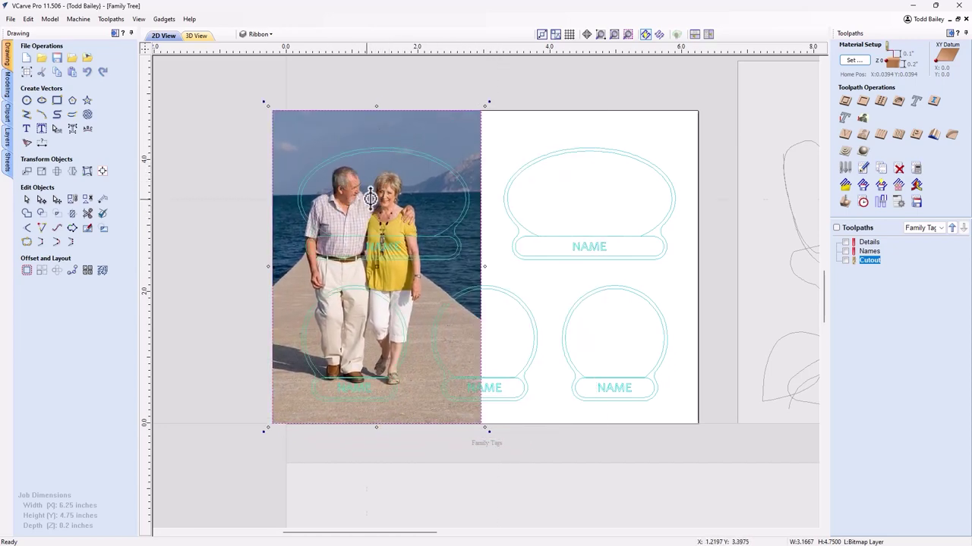
pyautogui.moveTo(381, 224); pyautogui.dragTo(392, 232)
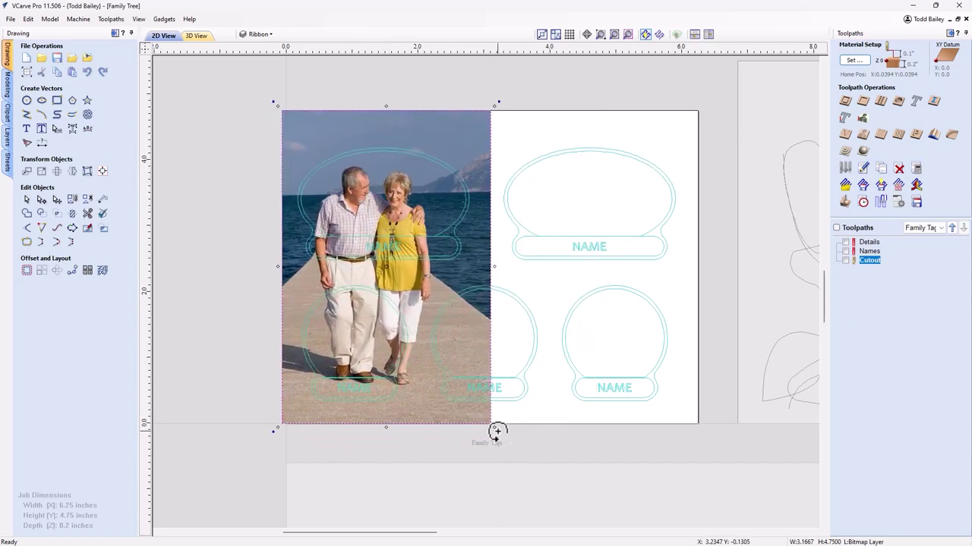
pyautogui.moveTo(494, 432); pyautogui.dragTo(514, 458)
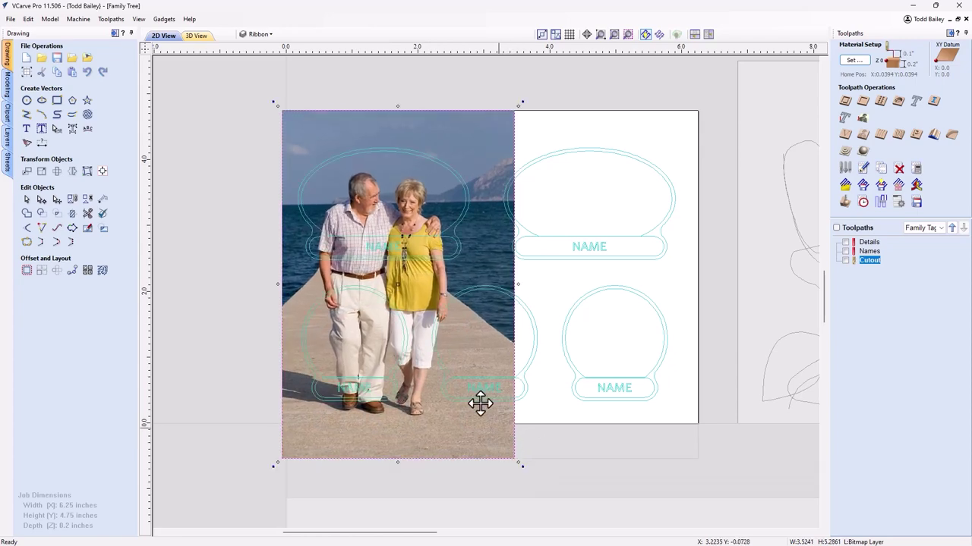
pyautogui.moveTo(276, 102); pyautogui.dragTo(261, 81)
pyautogui.moveTo(371, 192); pyautogui.dragTo(377, 196)
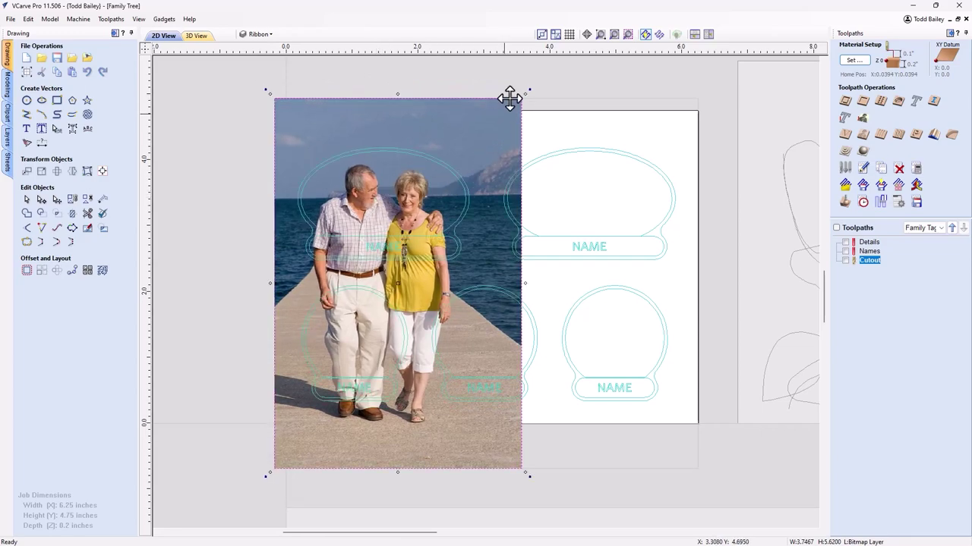
pyautogui.moveTo(526, 89); pyautogui.dragTo(536, 79)
pyautogui.moveTo(402, 189); pyautogui.dragTo(393, 205)
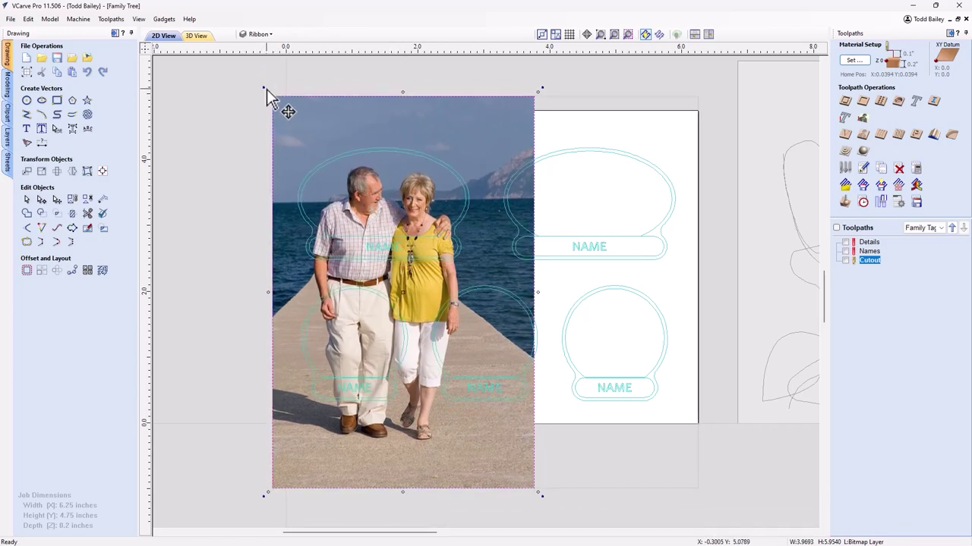
pyautogui.moveTo(266, 91); pyautogui.dragTo(255, 72)
pyautogui.moveTo(385, 182); pyautogui.dragTo(388, 202)
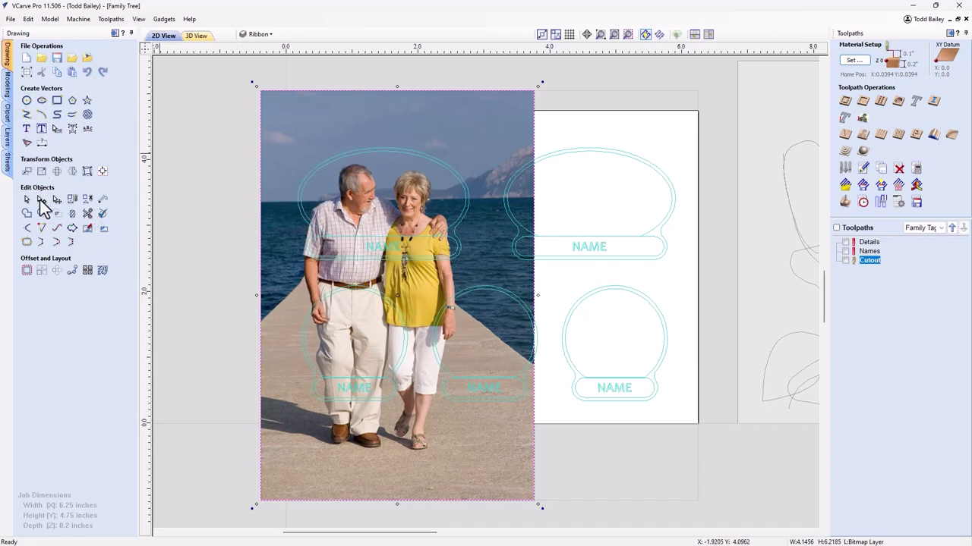
pyautogui.press('Escape')
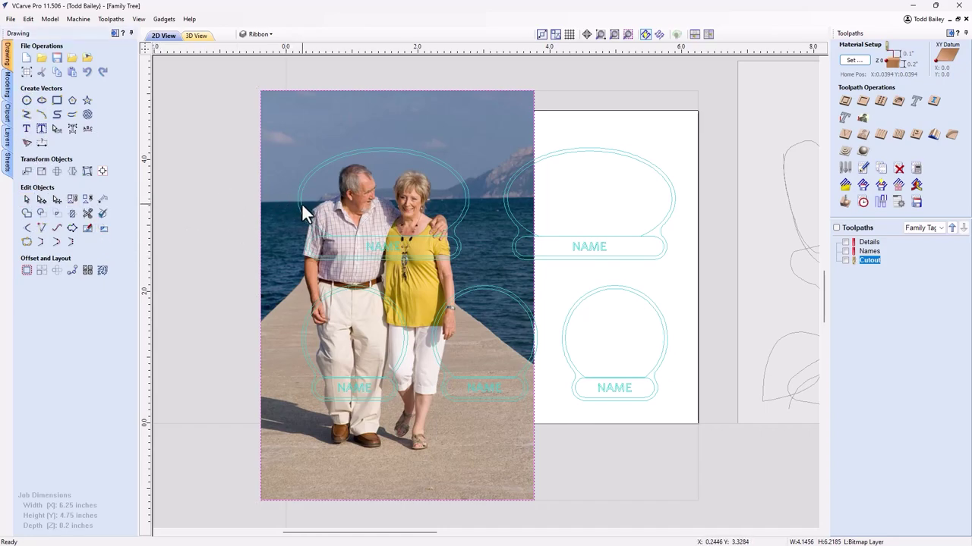
# - Crop the couple's photo to the first tag's inner oval picture outline
pyautogui.click(299, 204)
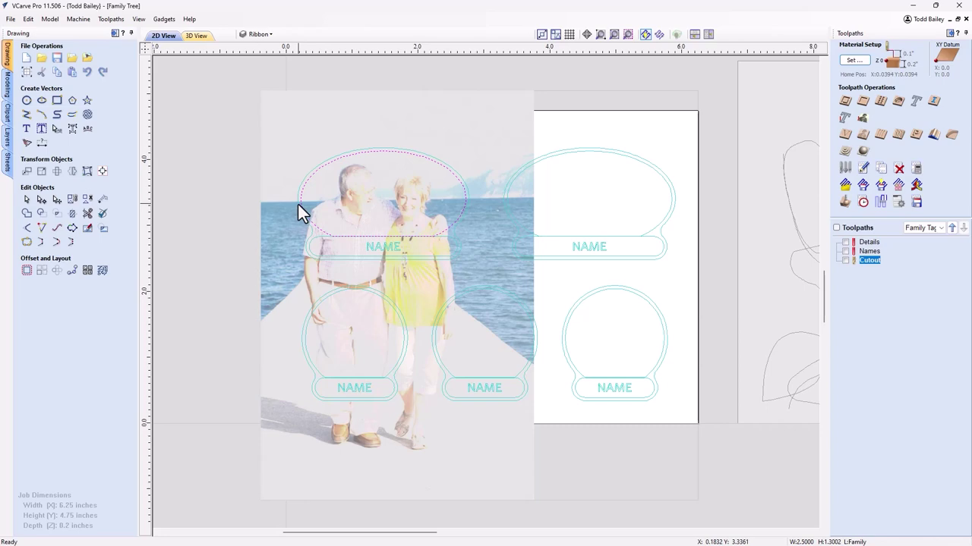
pyautogui.keyDown('shift'); pyautogui.click(327, 198); pyautogui.keyUp('shift')
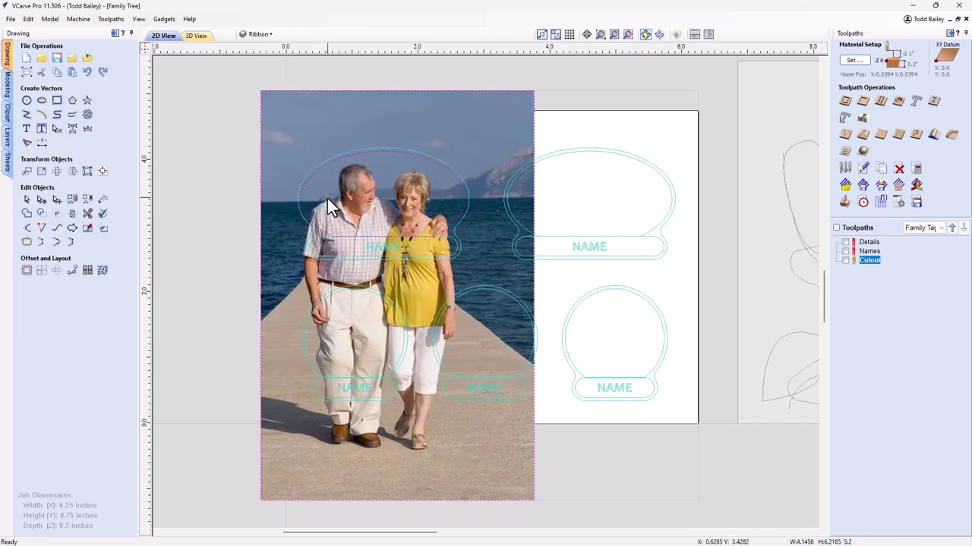
pyautogui.click(102, 229)
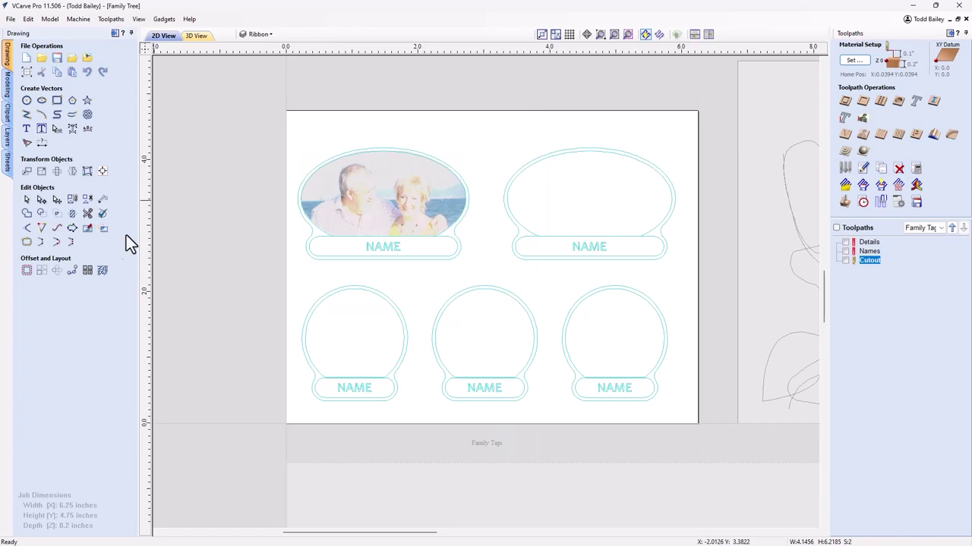
# - Edit the cropped photo as grayscale with increased contrast and gamma and slightly raised brightness, and apply the changes
pyautogui.click(373, 202)
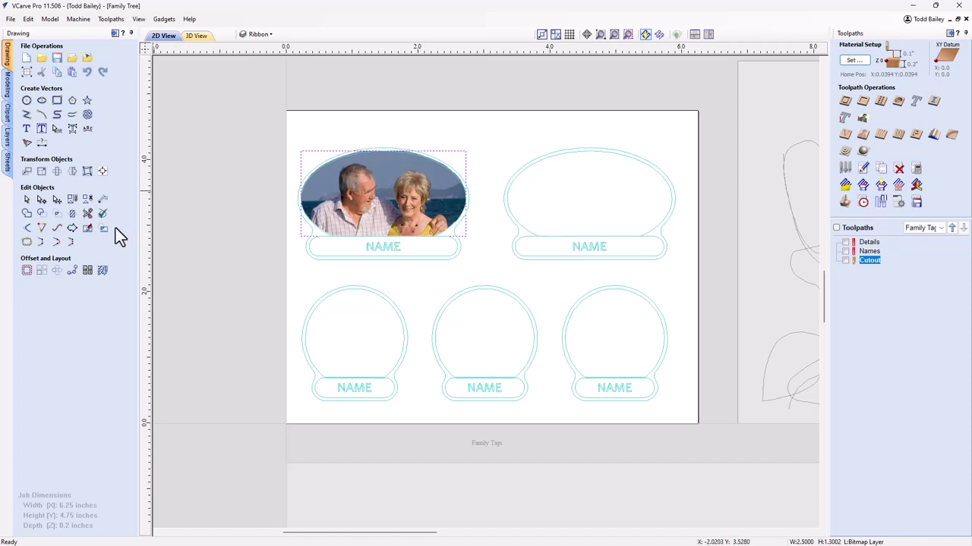
pyautogui.click(87, 229)
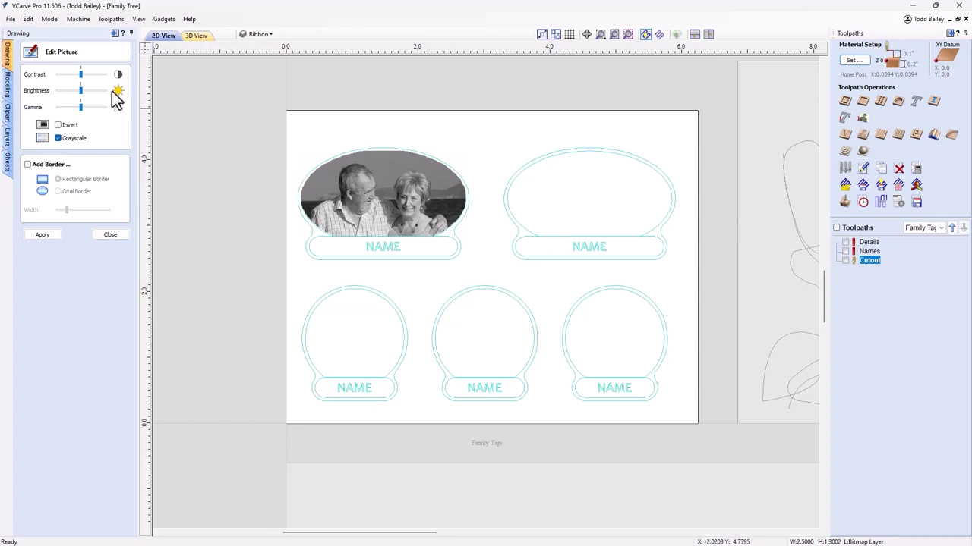
pyautogui.moveTo(81, 75); pyautogui.dragTo(89, 107)
pyautogui.moveTo(88, 73); pyautogui.dragTo(83, 91)
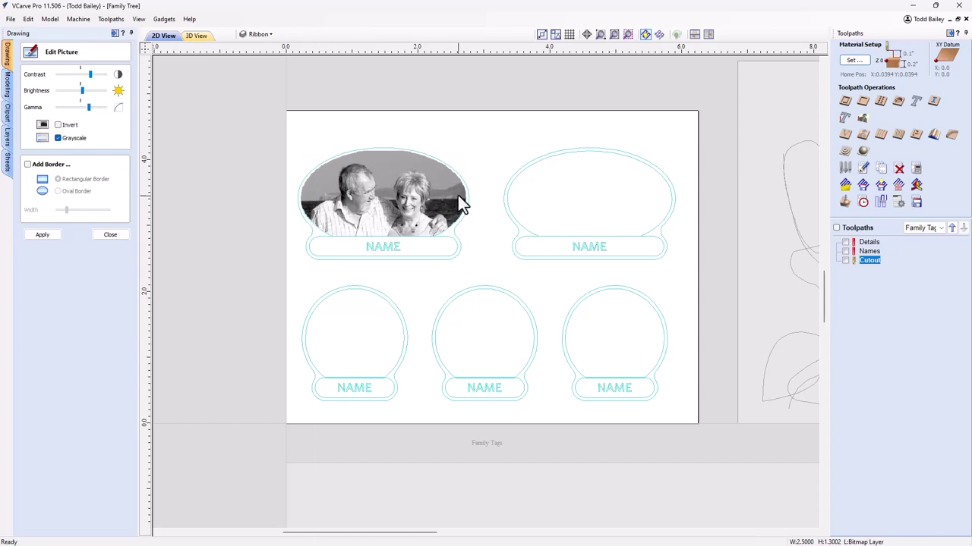
pyautogui.click(42, 235)
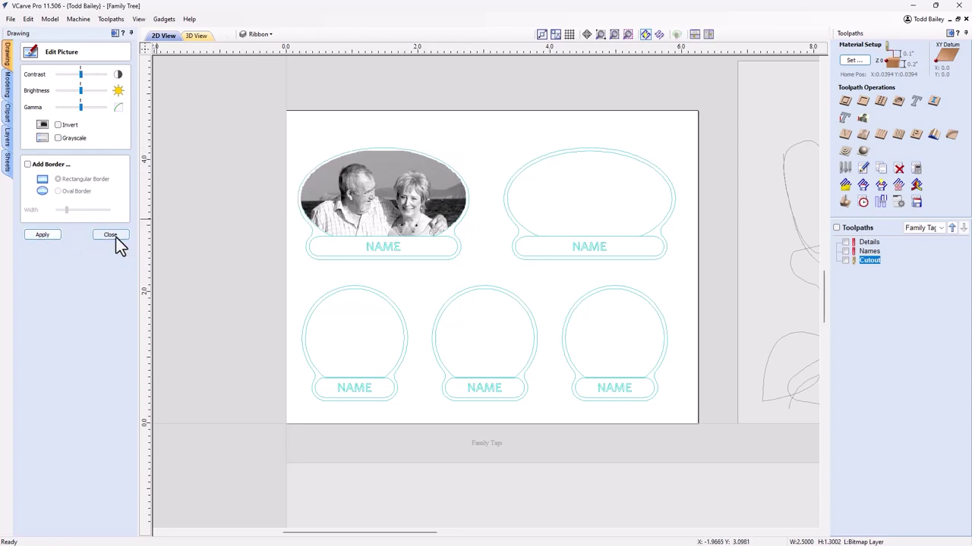
pyautogui.click(115, 238)
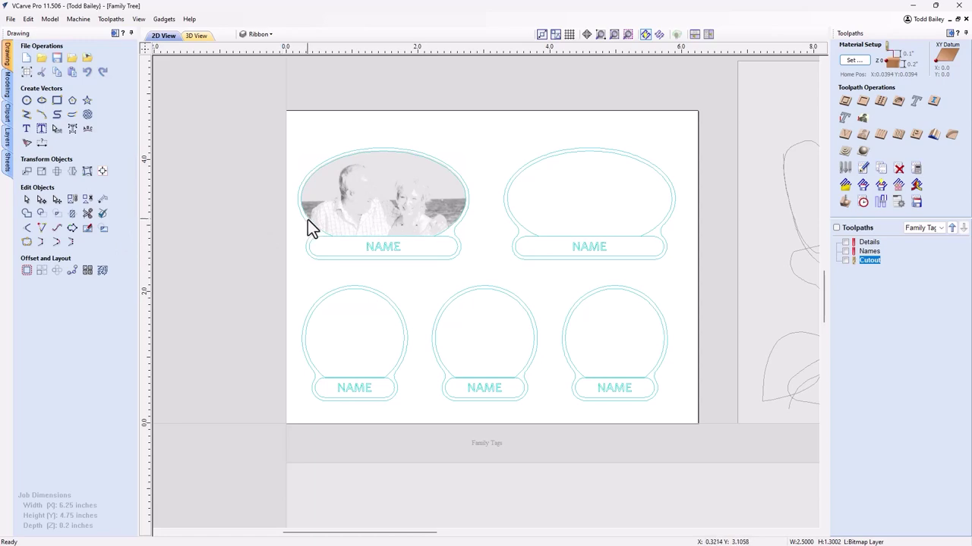
pyautogui.click(332, 220)
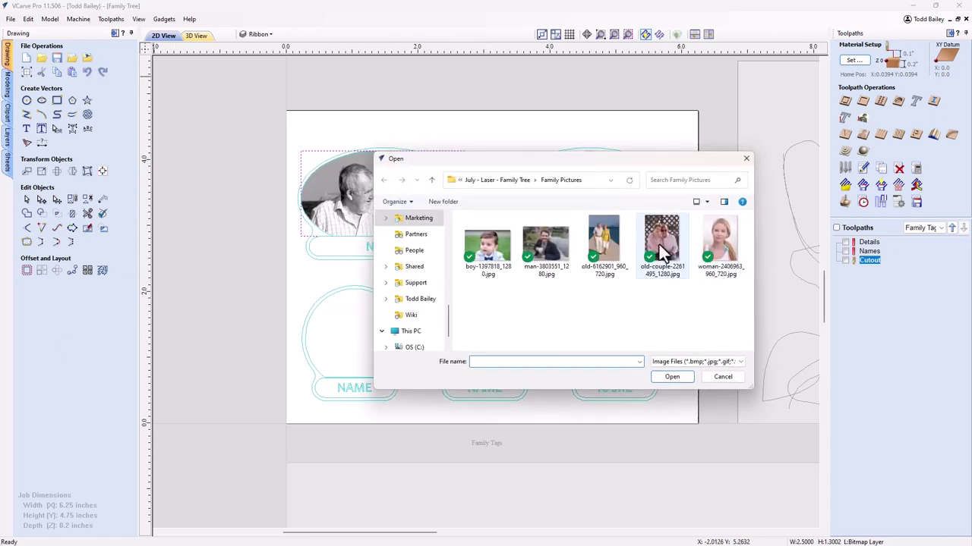
# - Import the picture old-couple-2261495_1280.jpg, then shrink and position it so both faces sit inside the second oval tag
pyautogui.doubleClick(659, 245)
pyautogui.moveTo(483, 250); pyautogui.dragTo(570, 249)
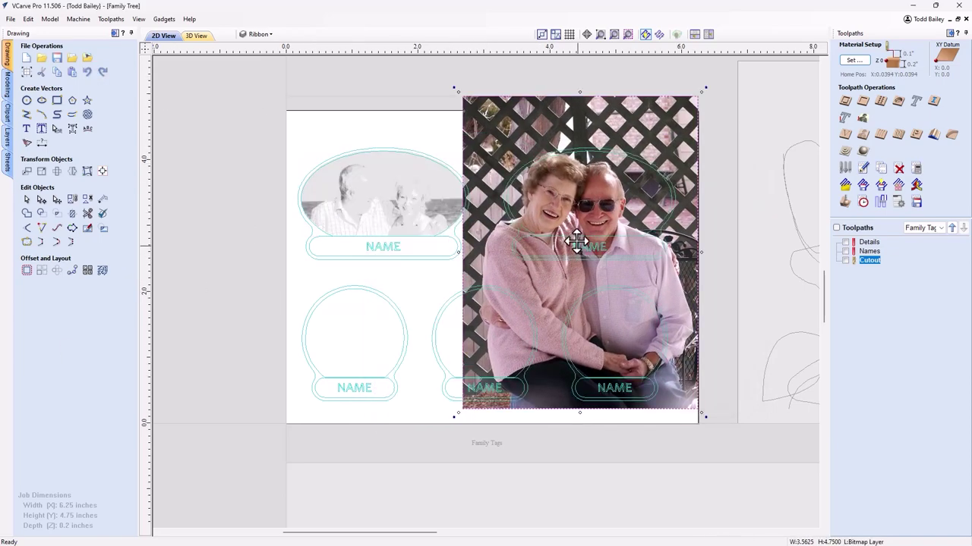
pyautogui.moveTo(709, 415); pyautogui.dragTo(690, 375)
# - Crop the second couple's photo to the second tag's inner oval outline and edit it as grayscale with increased contrast
pyautogui.click(482, 217)
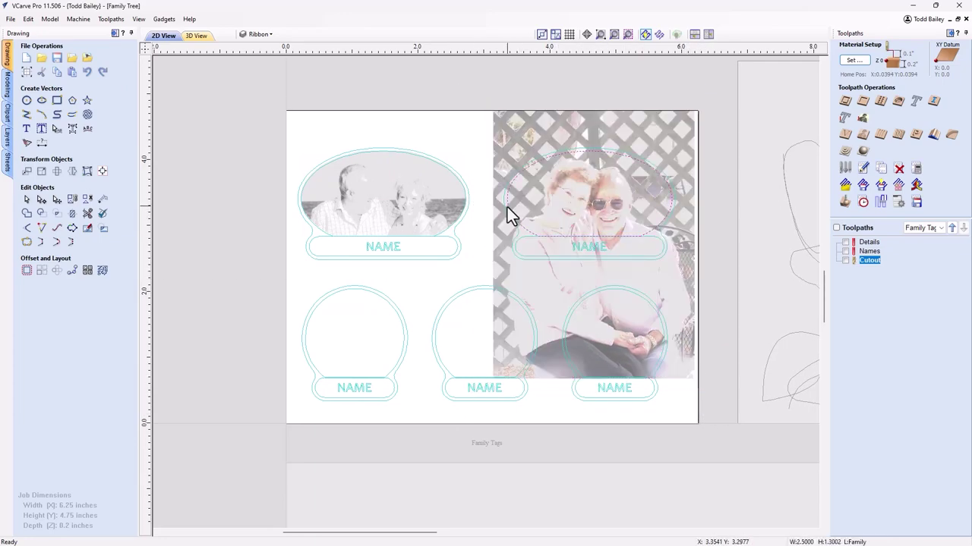
pyautogui.click(102, 229)
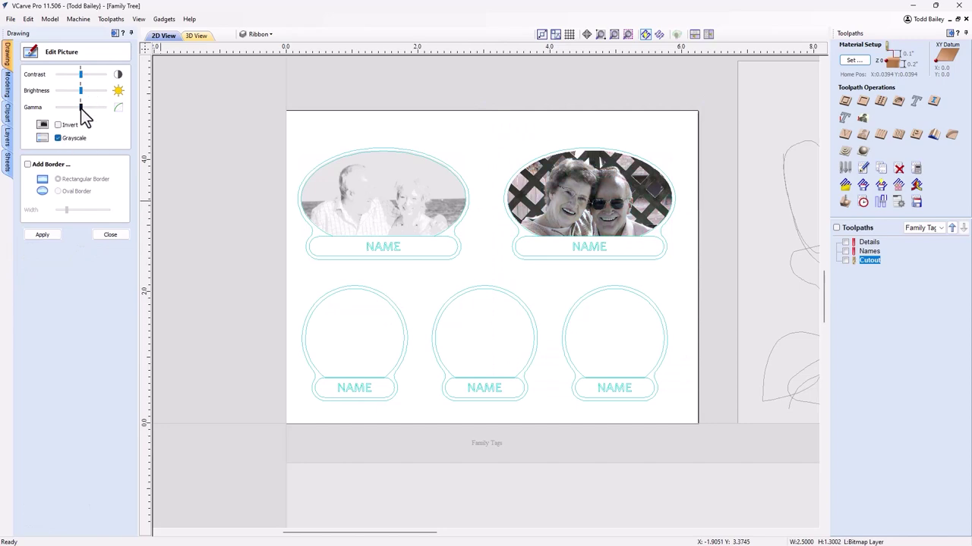
pyautogui.moveTo(80, 75); pyautogui.dragTo(85, 72)
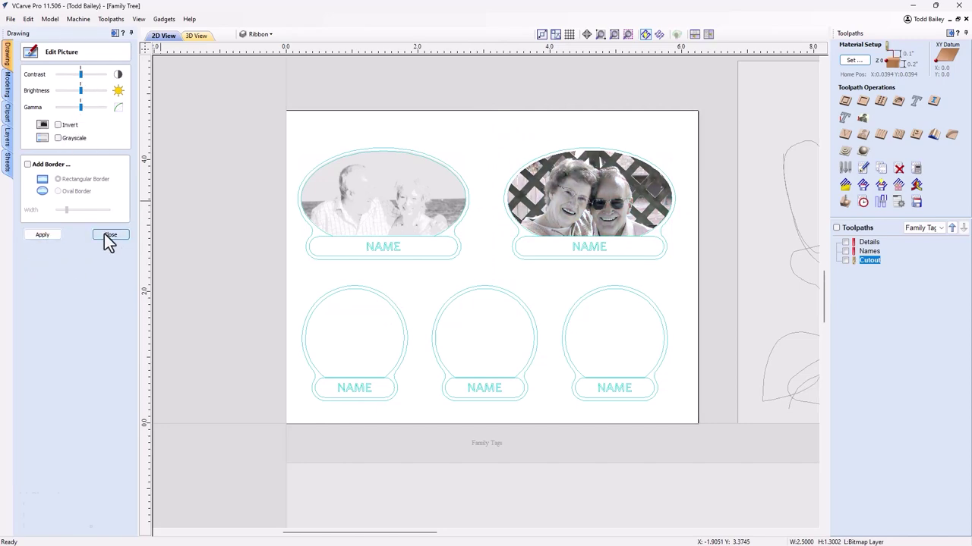
pyautogui.click(106, 235)
# - Import the picture man-3803551_1280.jpg and resize and position it so the man's face sits inside the first round tag
pyautogui.click(88, 58)
pyautogui.doubleClick(625, 190)
pyautogui.moveTo(536, 312); pyautogui.dragTo(363, 341)
pyautogui.moveTo(508, 267); pyautogui.dragTo(507, 268)
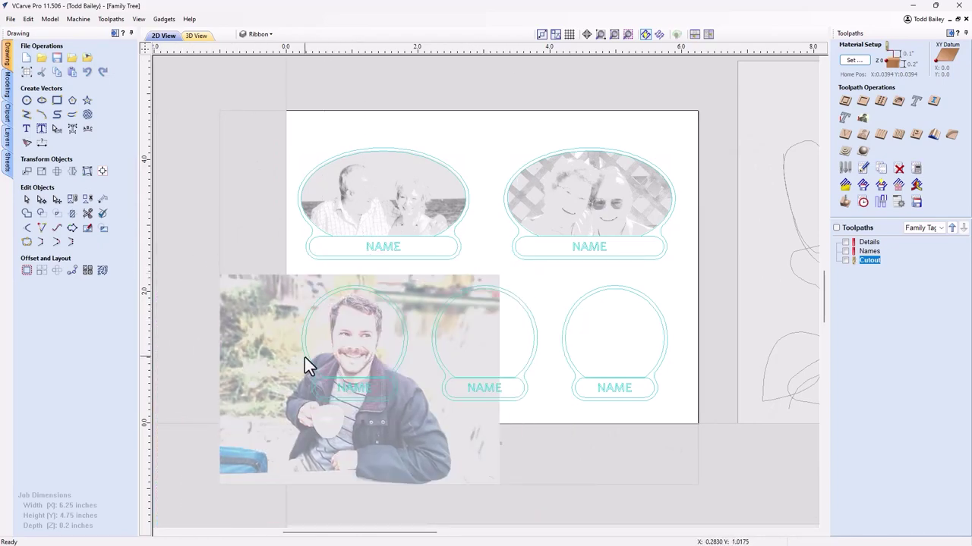
# - Crop the man's photo to the first round tag's inner outline and edit it as grayscale with raised gamma
pyautogui.click(101, 229)
pyautogui.doubleClick(354, 349)
pyautogui.click(58, 138)
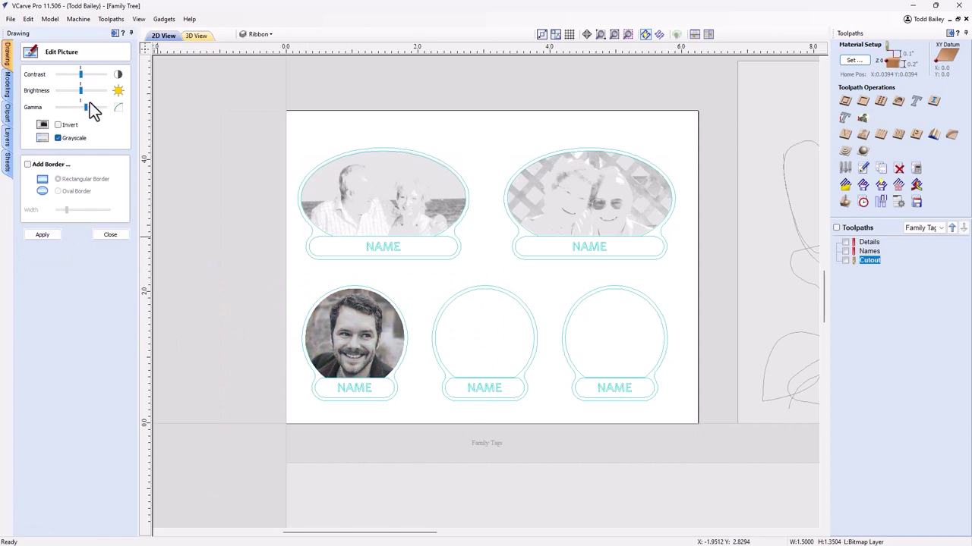
pyautogui.click(95, 235)
# - Import the picture woman-2406963_960_720.jpg and scale it to about 1.70 x 2.27 inches over the middle round tag
pyautogui.click(87, 58)
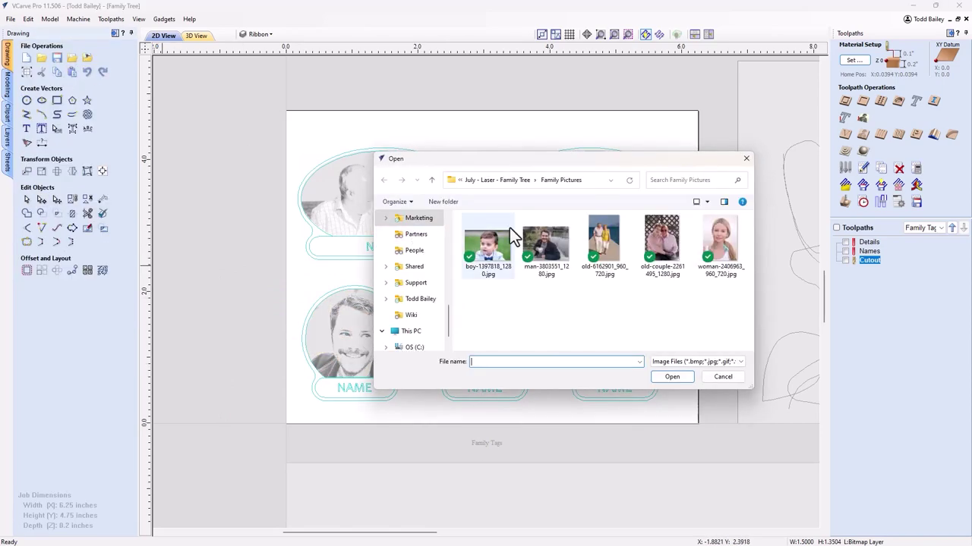
pyautogui.click(719, 244)
pyautogui.click(671, 377)
pyautogui.moveTo(393, 136); pyautogui.dragTo(430, 297)
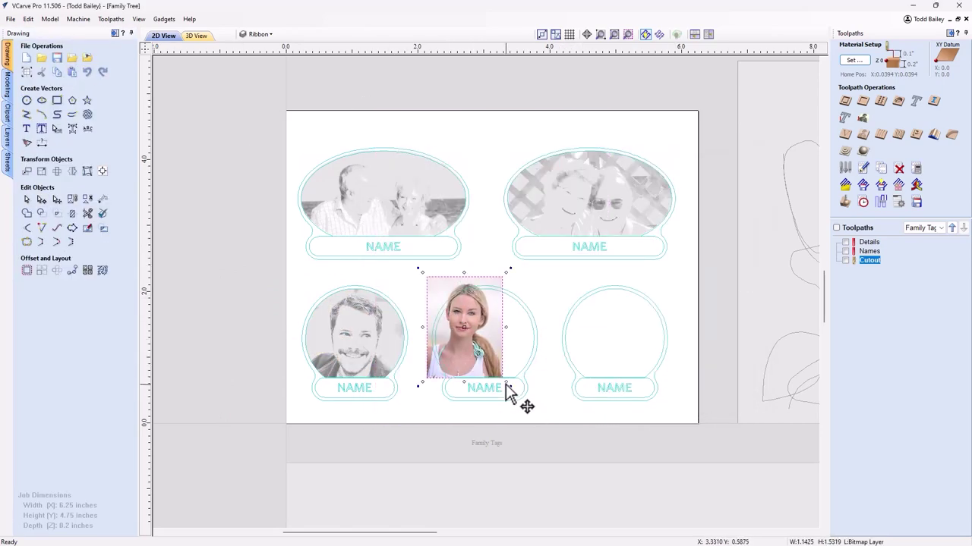
pyautogui.moveTo(511, 393); pyautogui.dragTo(540, 432)
# - Crop the woman's photo to the middle round tag's inner outline and edit it as grayscale with increased contrast and gamma
pyautogui.keyDown('shift'); pyautogui.click(435, 307); pyautogui.keyUp('shift')
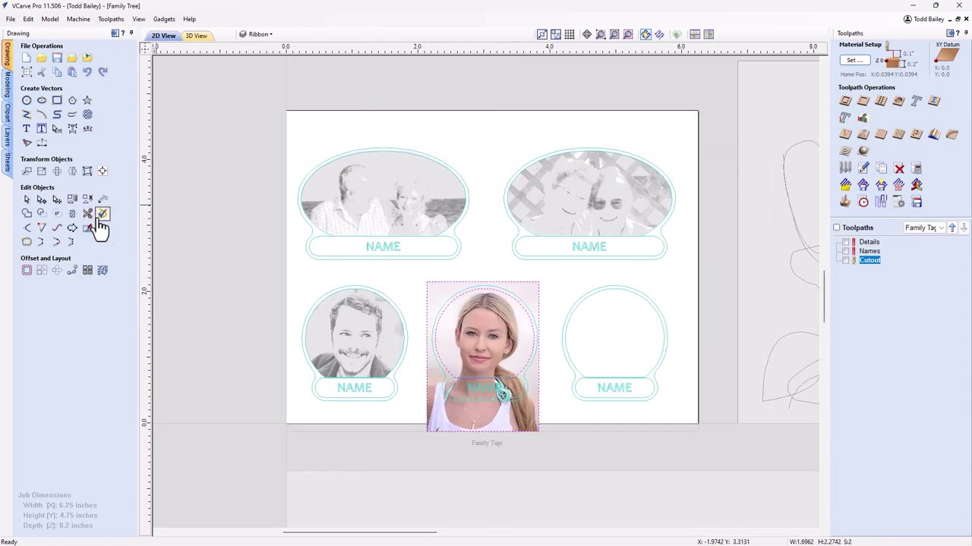
pyautogui.click(101, 229)
pyautogui.doubleClick(442, 332)
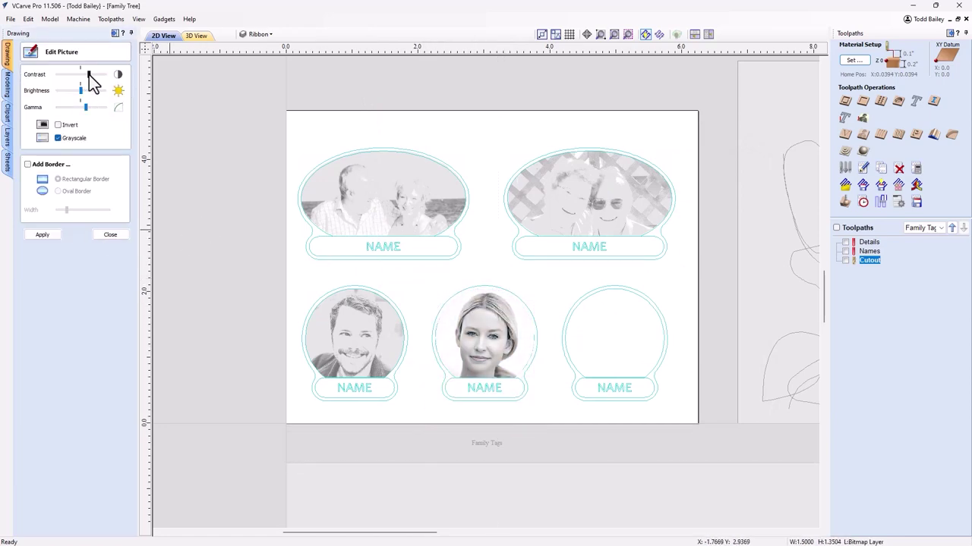
pyautogui.click(97, 233)
# - Import the picture boy-1397818_1280.jpg and scale it to about 2.34 x 1.56 inches, with the face inside the third round tag
pyautogui.click(87, 57)
pyautogui.doubleClick(489, 250)
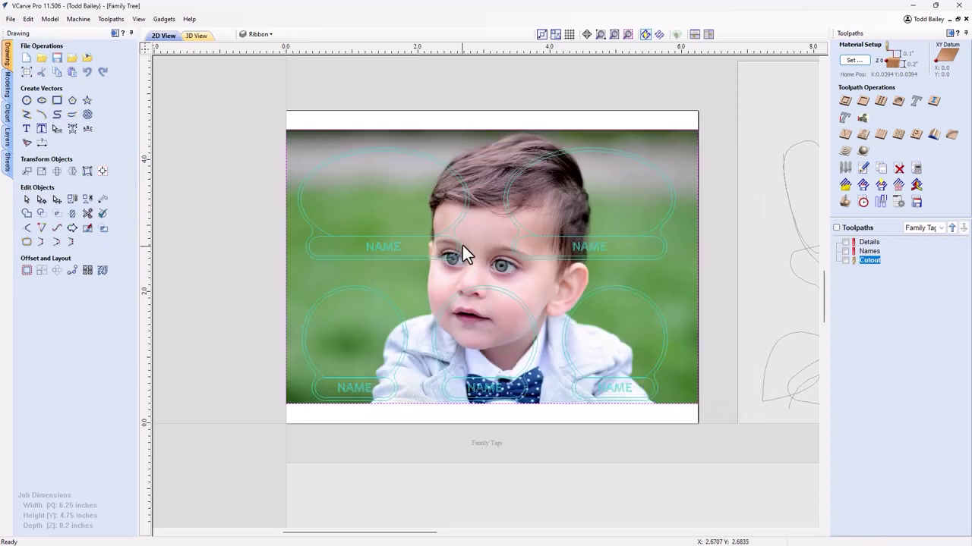
pyautogui.moveTo(703, 407); pyautogui.dragTo(692, 400)
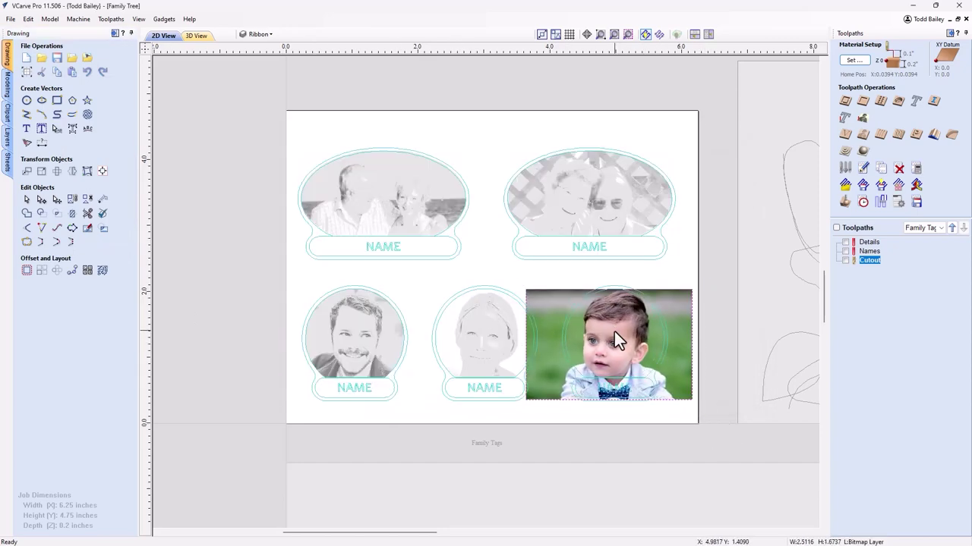
pyautogui.click(614, 333)
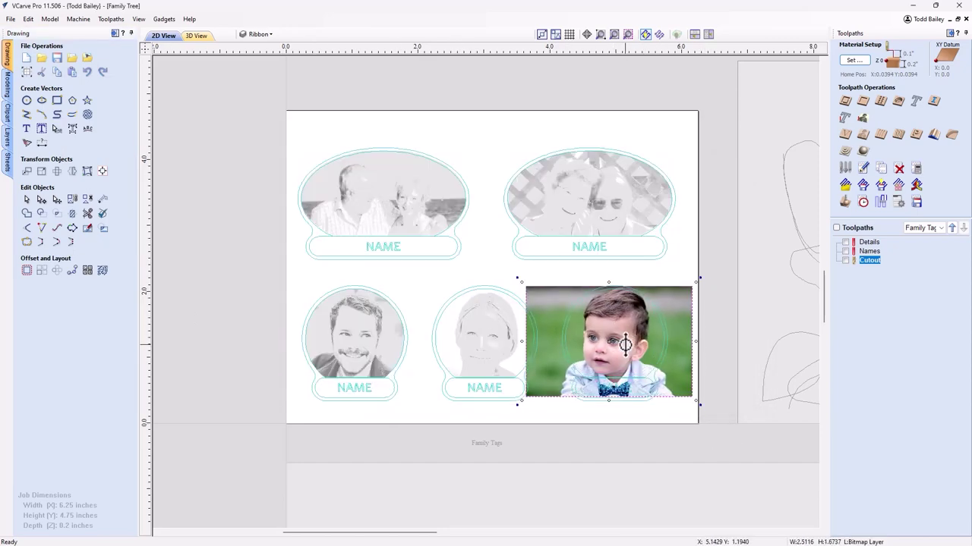
pyautogui.moveTo(686, 282); pyautogui.dragTo(681, 289)
pyautogui.moveTo(630, 325); pyautogui.dragTo(634, 324)
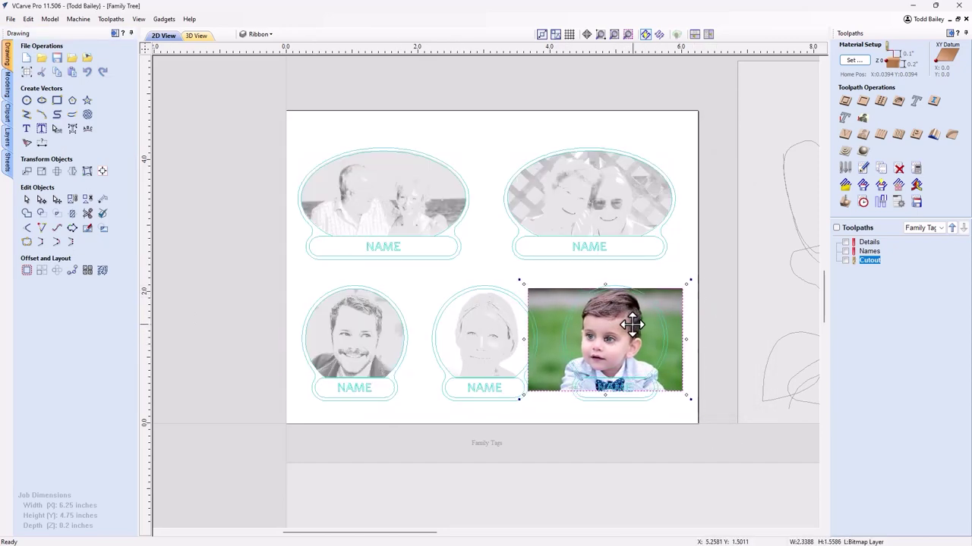
# - Crop the boy's photo to the third round tag's inner outline and edit it as grayscale with slightly raised gamma
pyautogui.rightClick(634, 325)
pyautogui.click(562, 439)
pyautogui.click(103, 228)
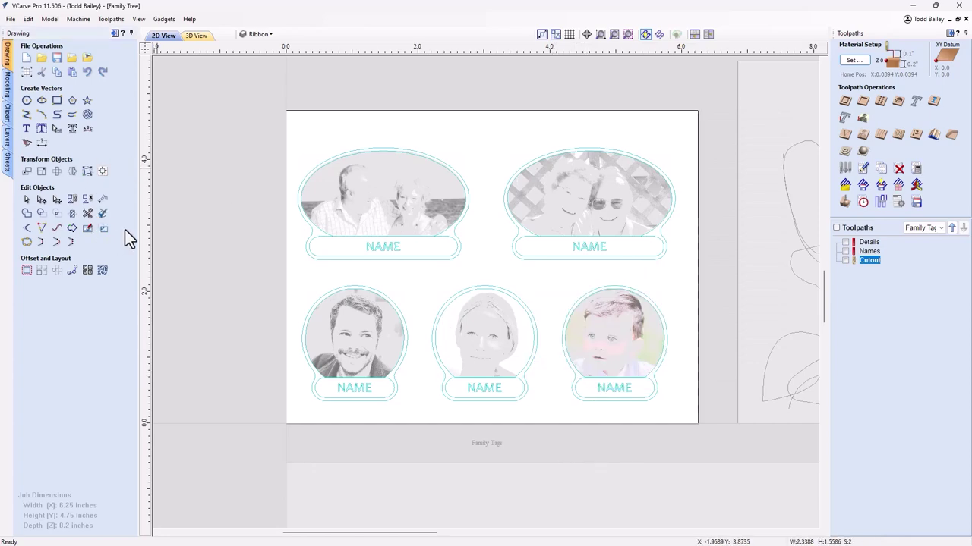
pyautogui.click(87, 227)
pyautogui.click(58, 137)
pyautogui.moveTo(103, 107); pyautogui.dragTo(83, 109)
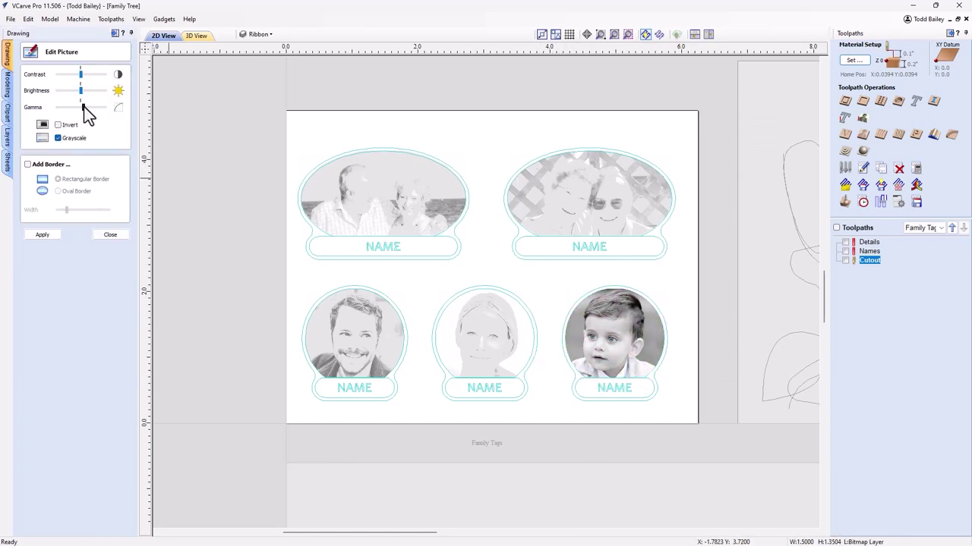
pyautogui.click(110, 235)
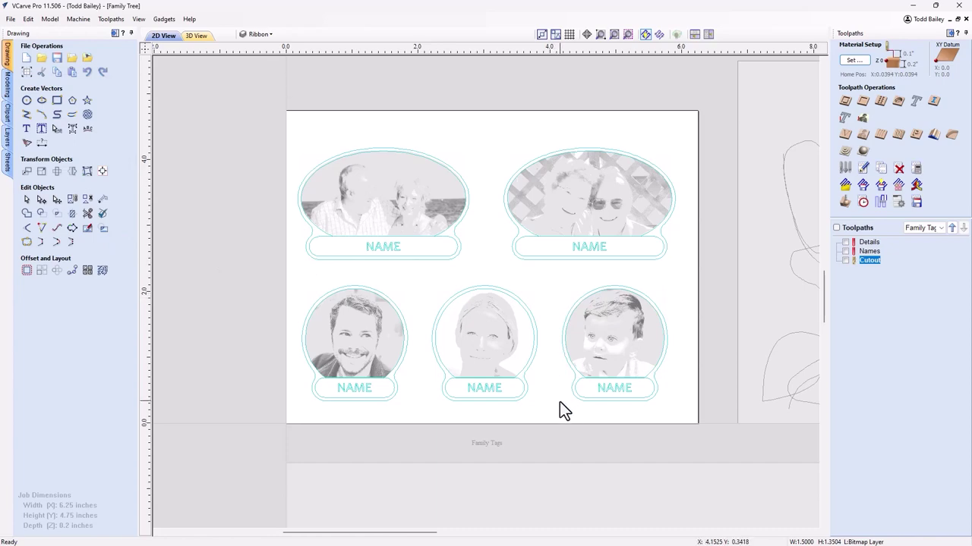
# - Select all five tag photos together to review their grayscale look, and clear the selection
pyautogui.click(406, 216)
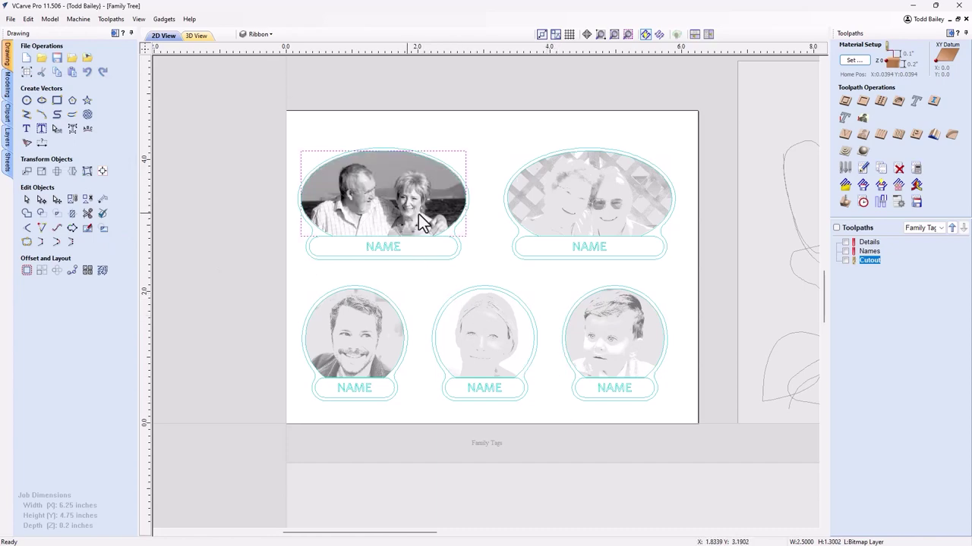
pyautogui.keyDown('shift'); pyautogui.click(583, 199); pyautogui.keyUp('shift')
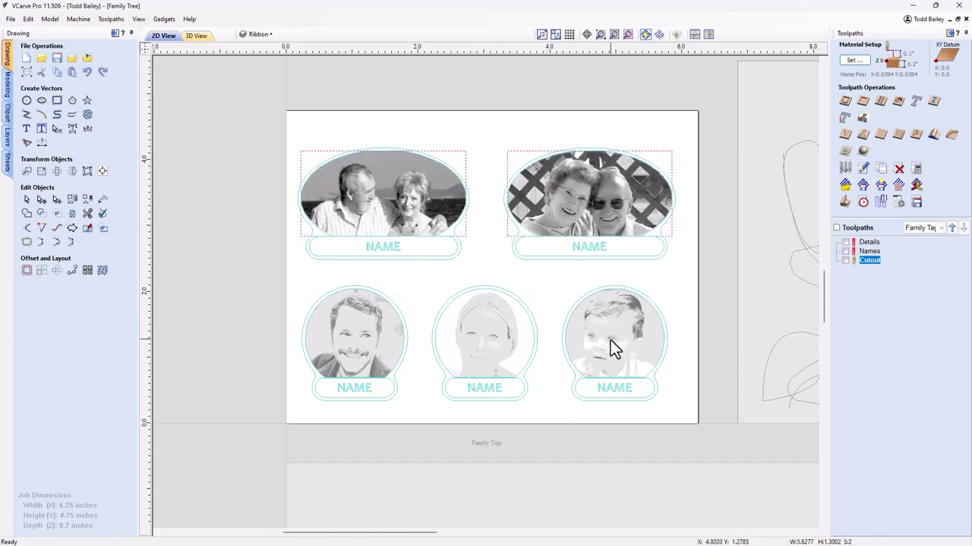
pyautogui.keyDown('shift'); pyautogui.click(611, 342); pyautogui.keyUp('shift')
pyautogui.keyDown('shift'); pyautogui.click(501, 340); pyautogui.keyUp('shift')
pyautogui.keyDown('shift'); pyautogui.click(370, 347); pyautogui.keyUp('shift')
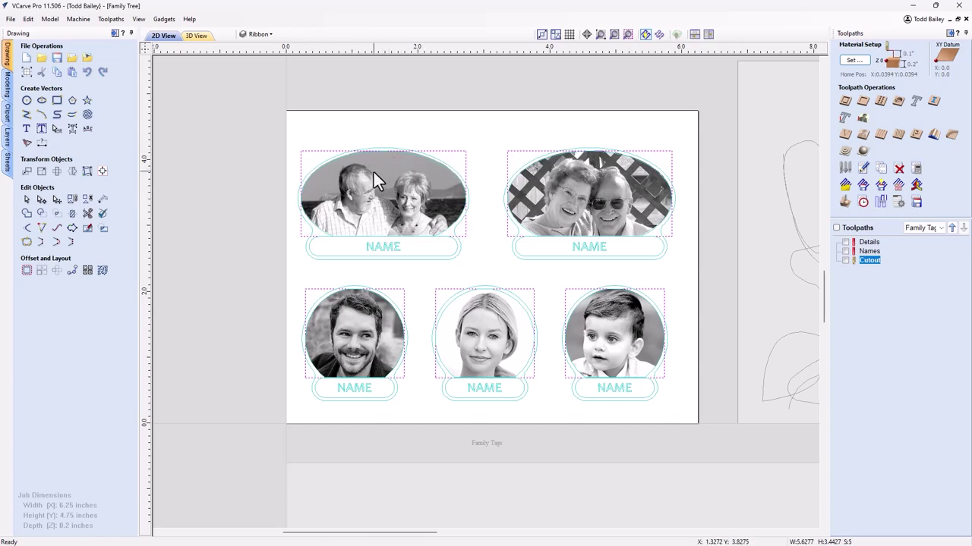
pyautogui.click(363, 126)
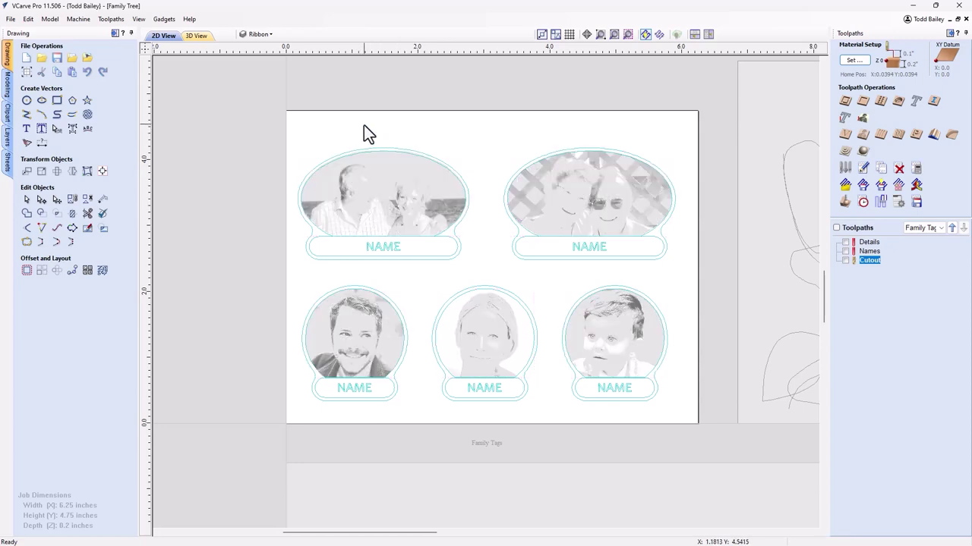
# - Replace the placeholder names on the two oval tags with GRANDDAD & GRANDMA and NANNY & GRAMPY
pyautogui.click(378, 250)
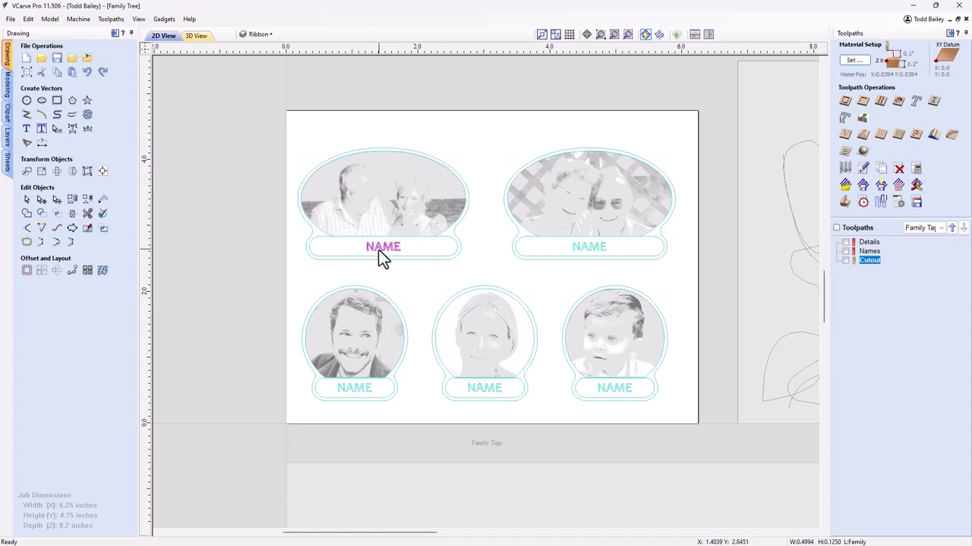
pyautogui.click(27, 128)
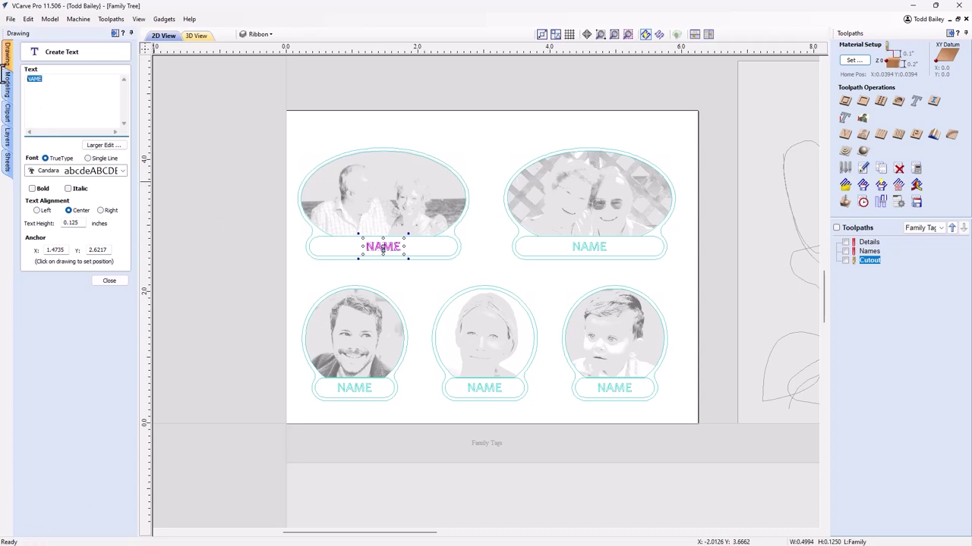
pyautogui.write('GRANDDAD & GRANDMA')
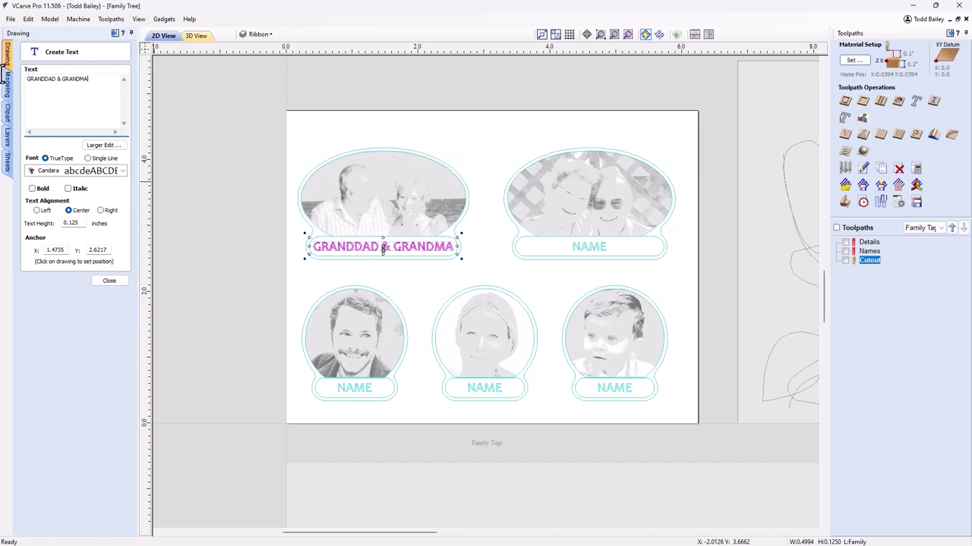
pyautogui.click(589, 247)
pyautogui.write('NANN')
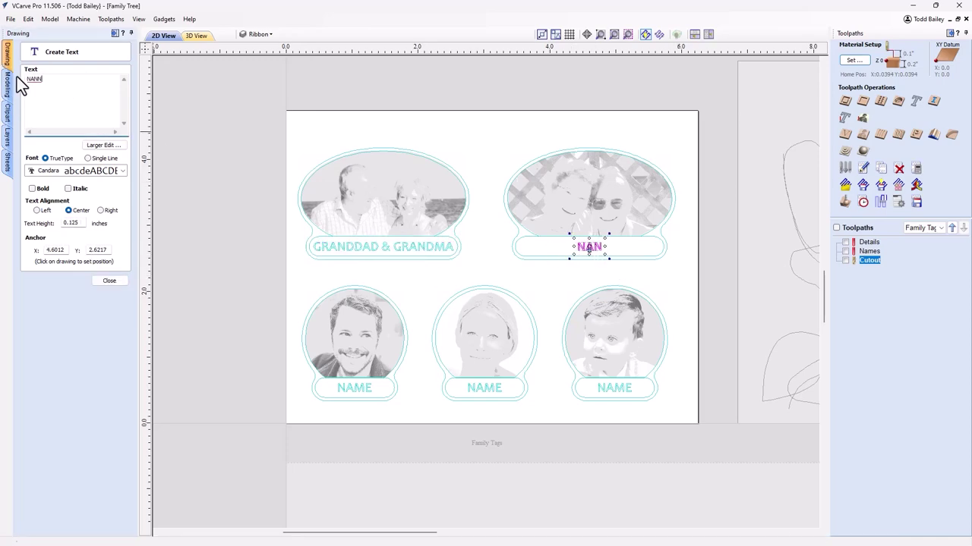
pyautogui.write('Y & GRAMPY')
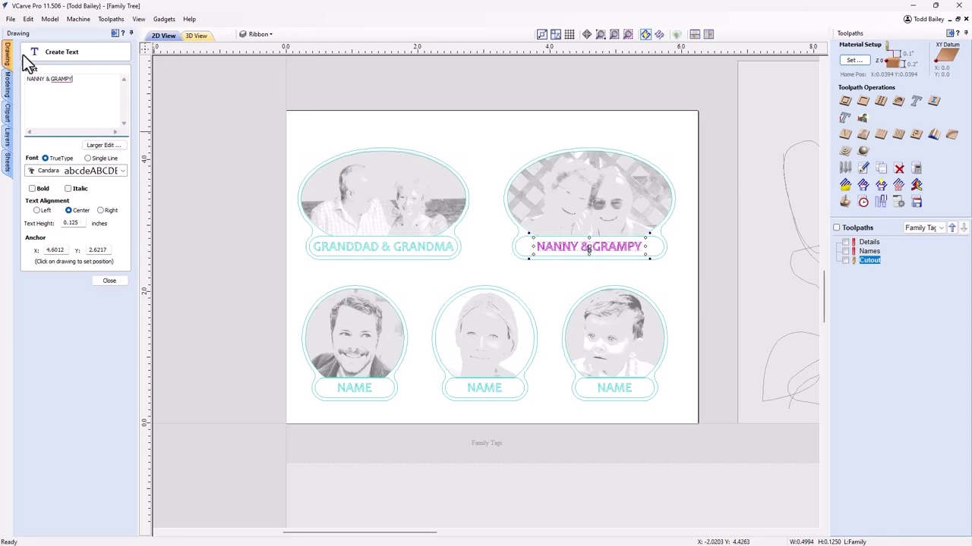
# - Replace the placeholder names on the three round tags with DAD, MOM and the boy's first name, and finish text editing
pyautogui.click(343, 388)
pyautogui.write('DAD')
pyautogui.click(484, 388)
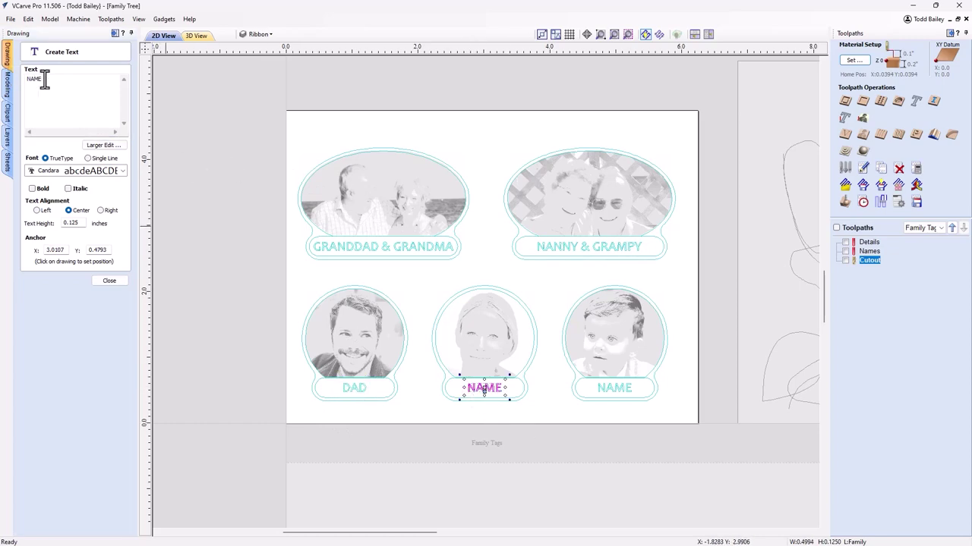
pyautogui.write('MOM')
pyautogui.click(613, 388)
pyautogui.write('EDDY')
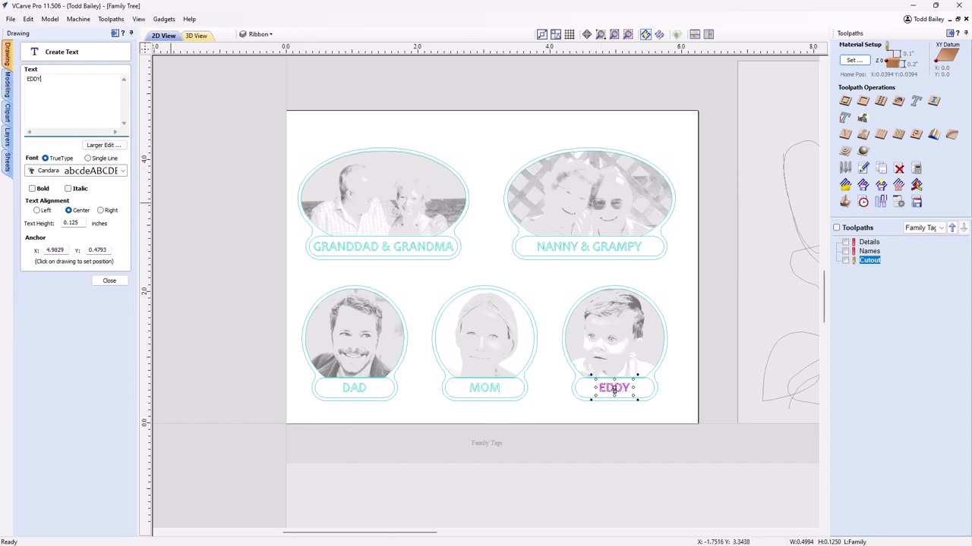
pyautogui.click(109, 281)
pyautogui.press('Escape')
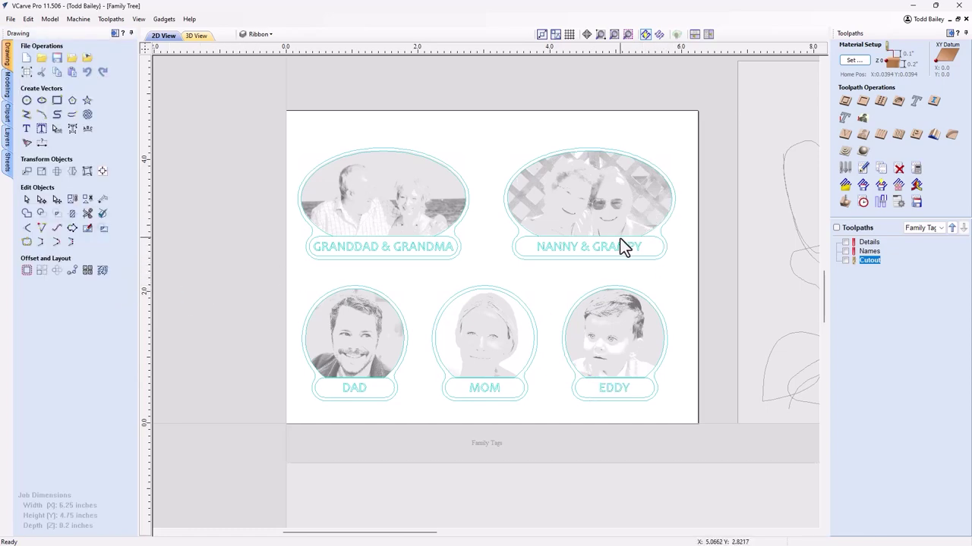
# - Start a Laser Picture toolpath for the GRANDDAD & GRANDMA photo using the Laser Cutter 6W (0.0118") - Photo tool
pyautogui.click(409, 221)
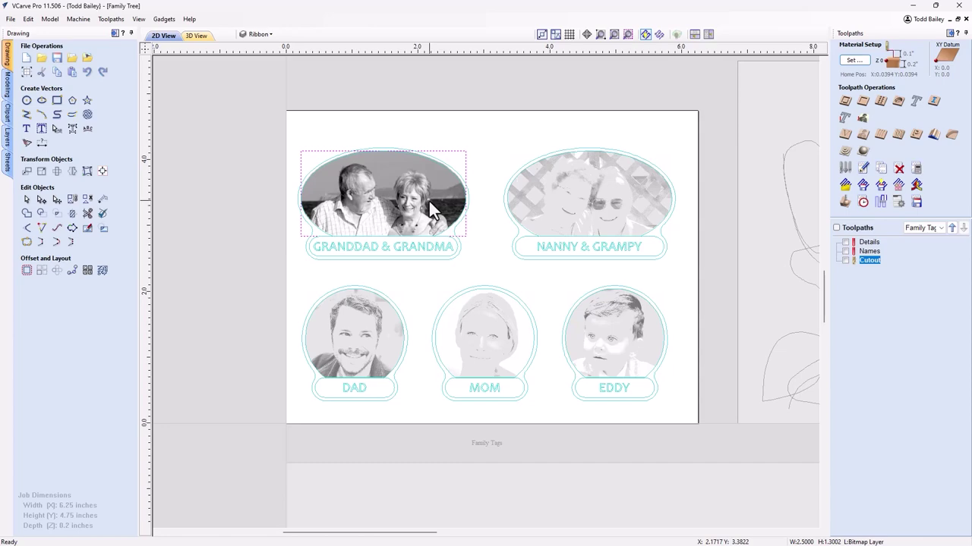
pyautogui.click(507, 158)
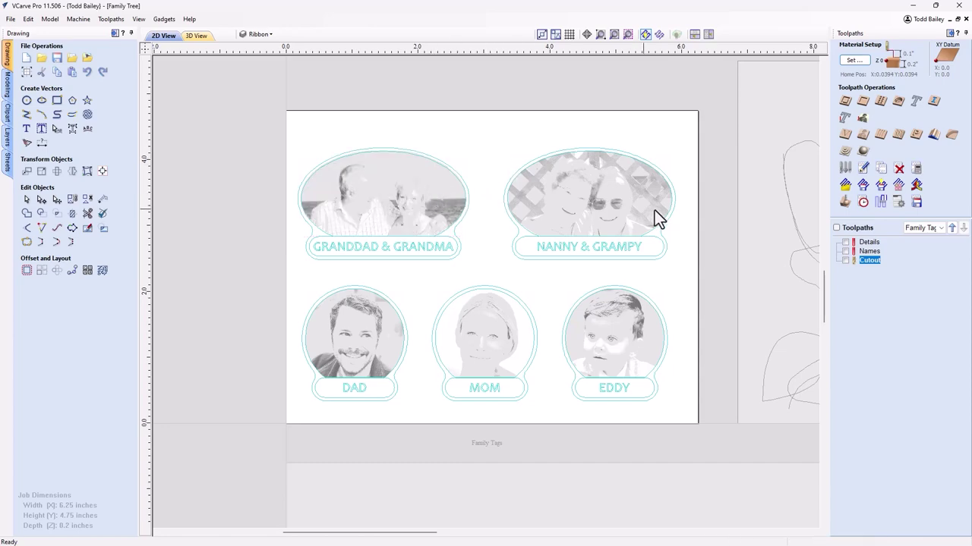
pyautogui.click(379, 199)
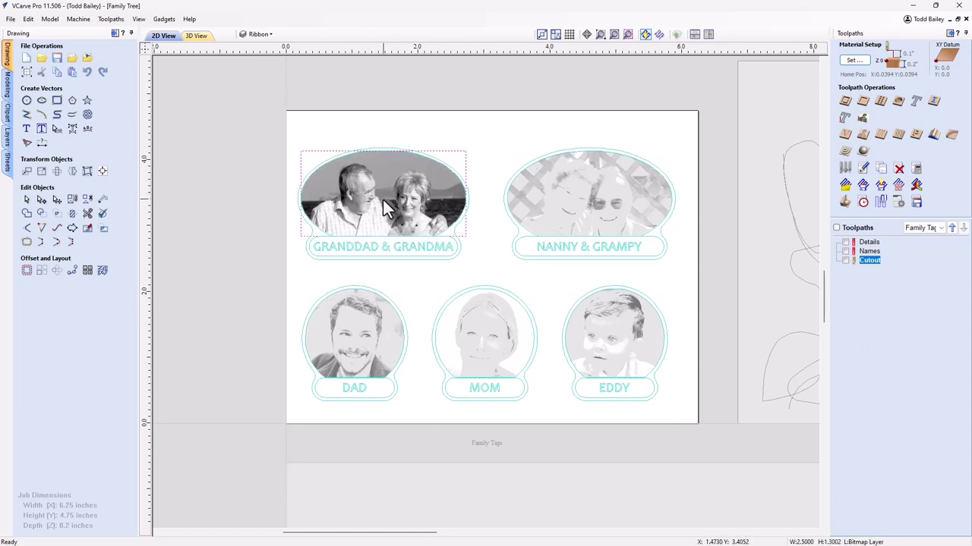
pyautogui.click(863, 117)
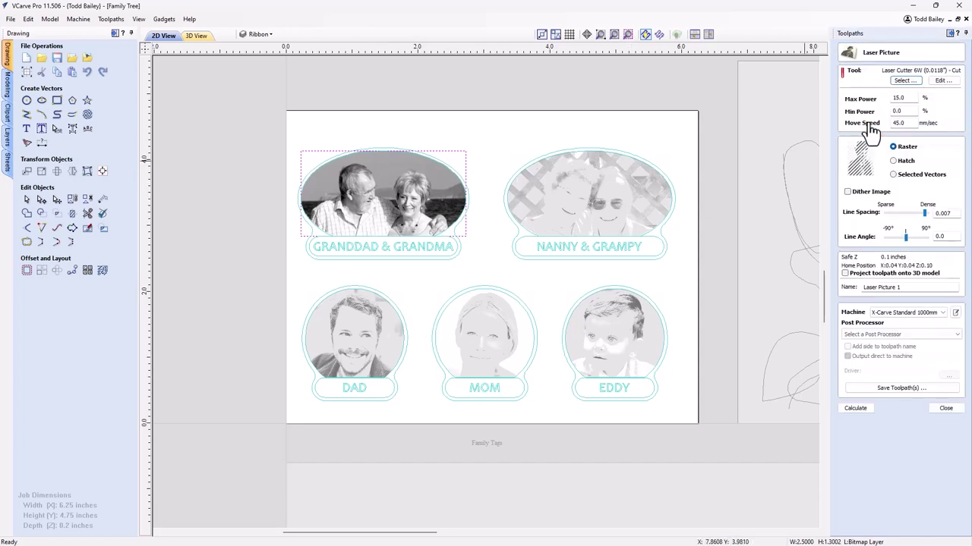
pyautogui.click(910, 83)
pyautogui.click(358, 158)
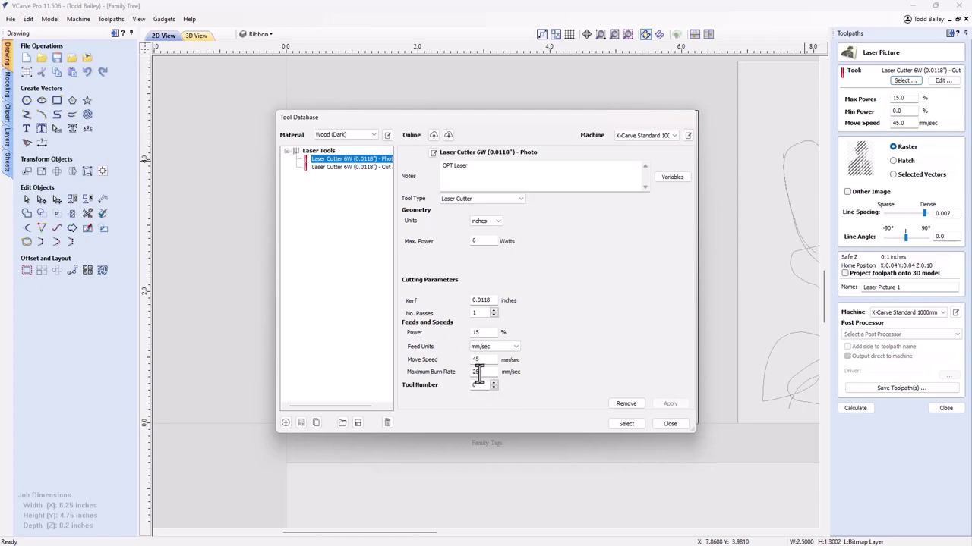
pyautogui.click(624, 425)
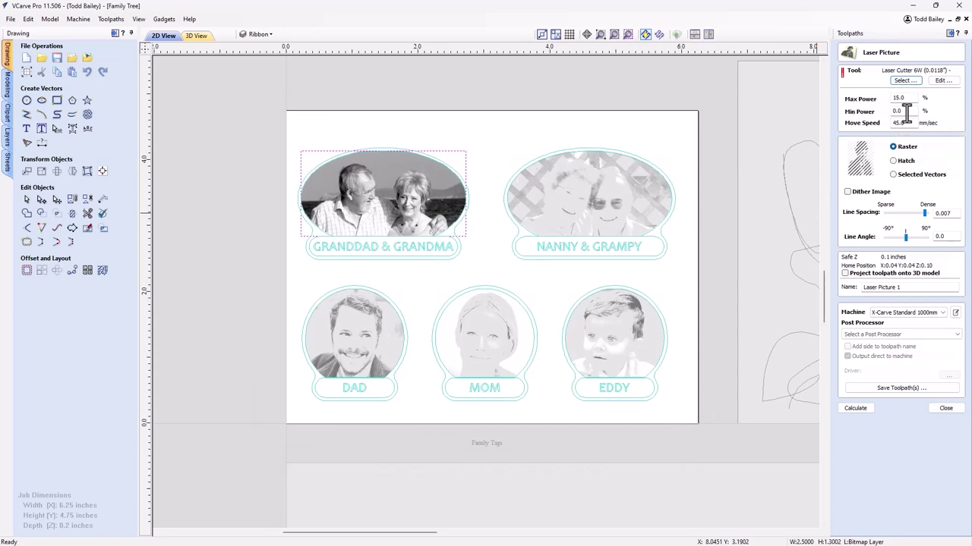
# - Try the Hatch and Selected Vectors patterns and the Dither Image option, ending on Raster with dithering off
pyautogui.click(894, 161)
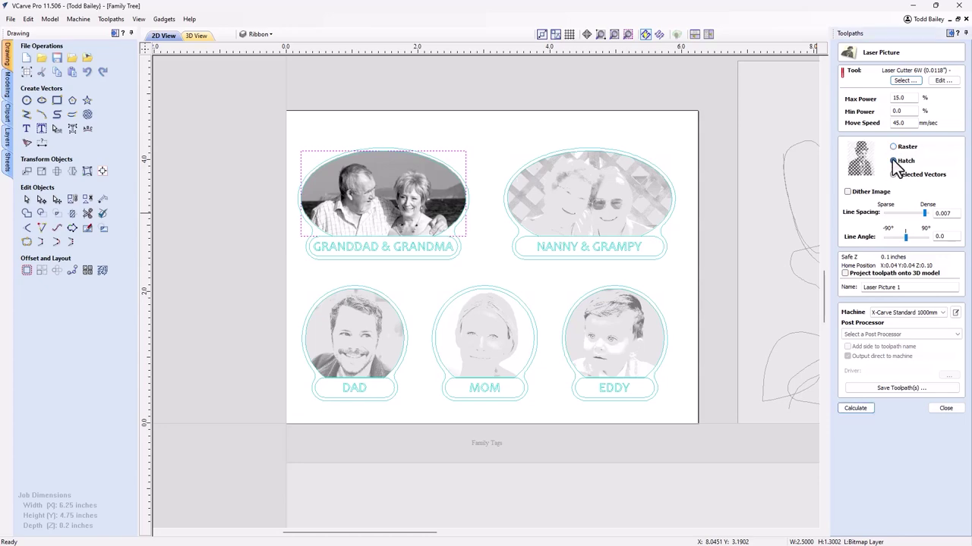
pyautogui.click(893, 175)
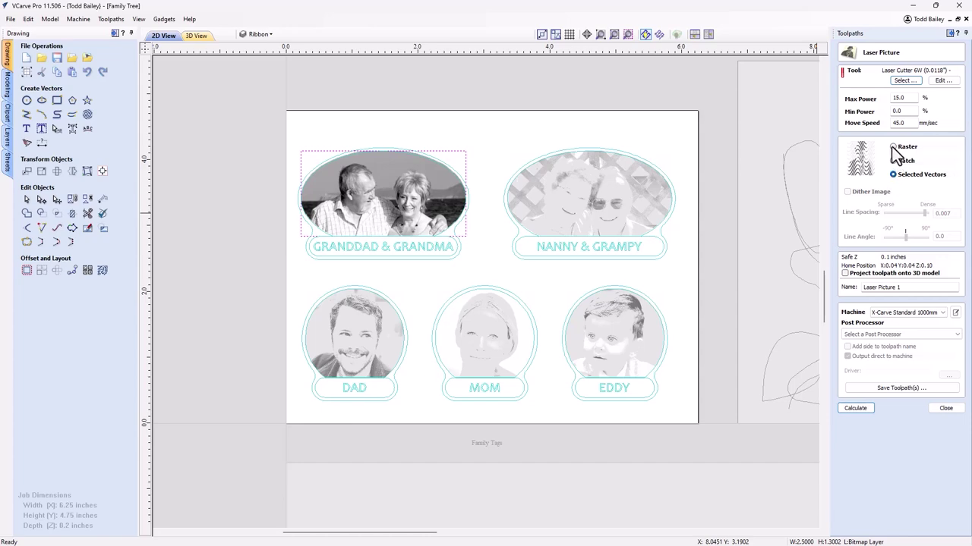
pyautogui.click(893, 147)
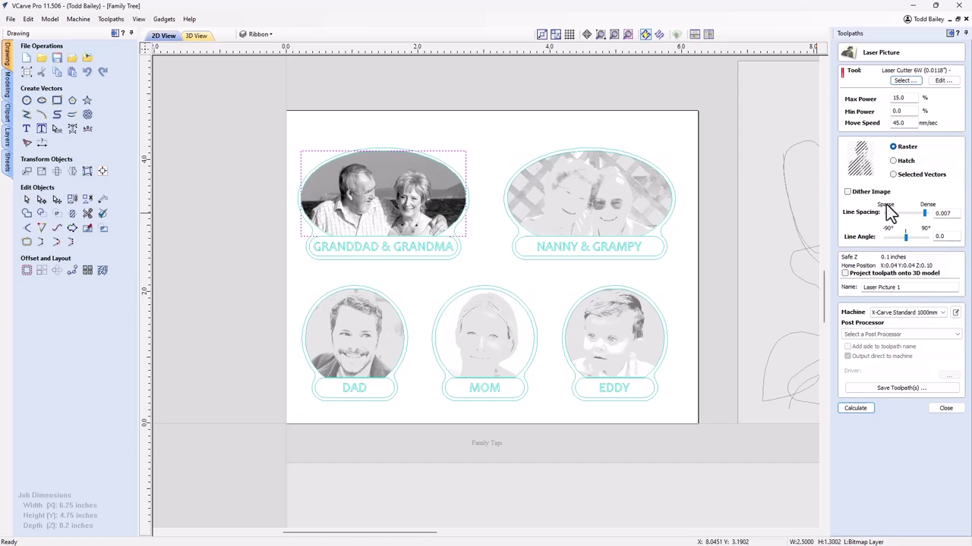
pyautogui.click(848, 192)
pyautogui.click(847, 192)
pyautogui.click(847, 192)
pyautogui.click(847, 192)
# - Calculate the Raster laser toolpath for the GRANDDAD & GRANDMA photo, preview its engraving, and inspect it in 3D
pyautogui.click(855, 408)
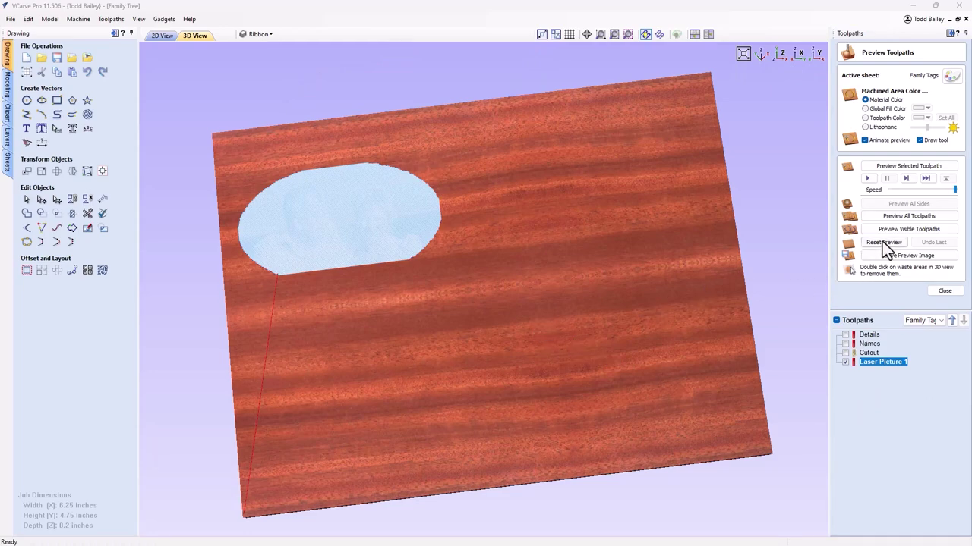
pyautogui.click(892, 228)
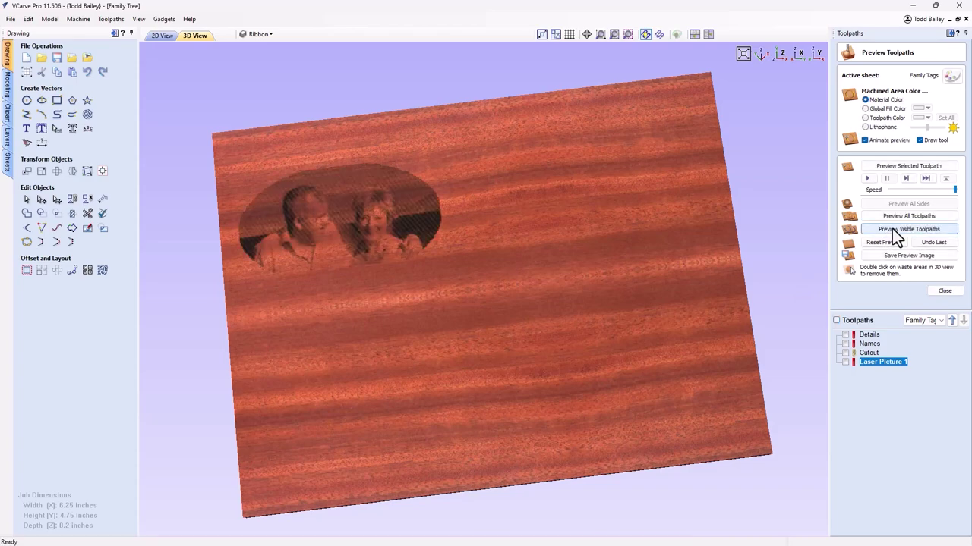
pyautogui.moveTo(466, 364); pyautogui.dragTo(440, 303)
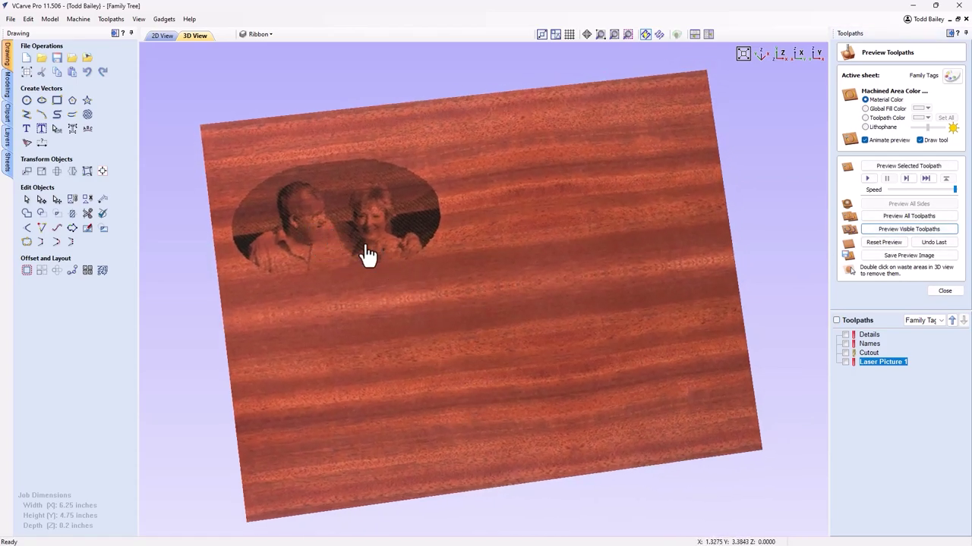
pyautogui.moveTo(397, 340); pyautogui.dragTo(400, 346)
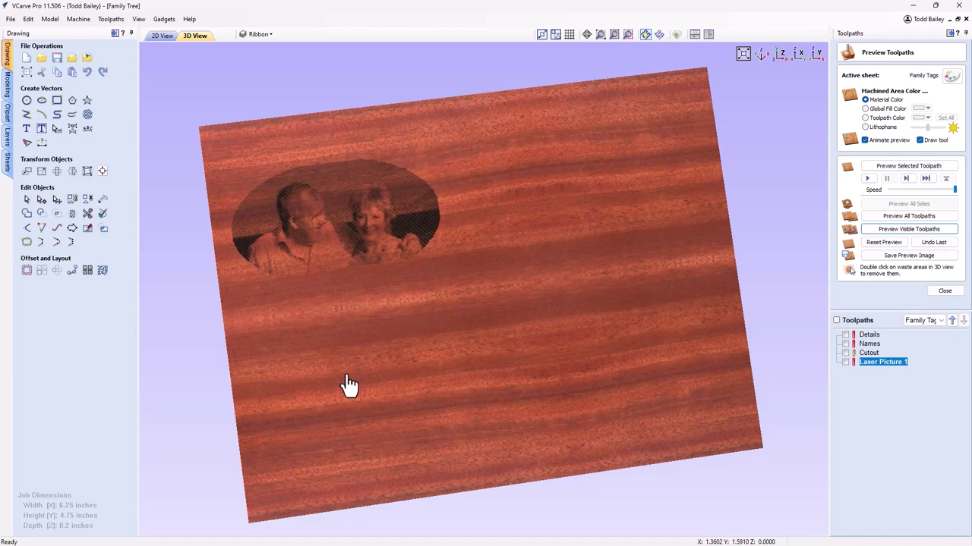
pyautogui.moveTo(385, 353); pyautogui.dragTo(433, 360)
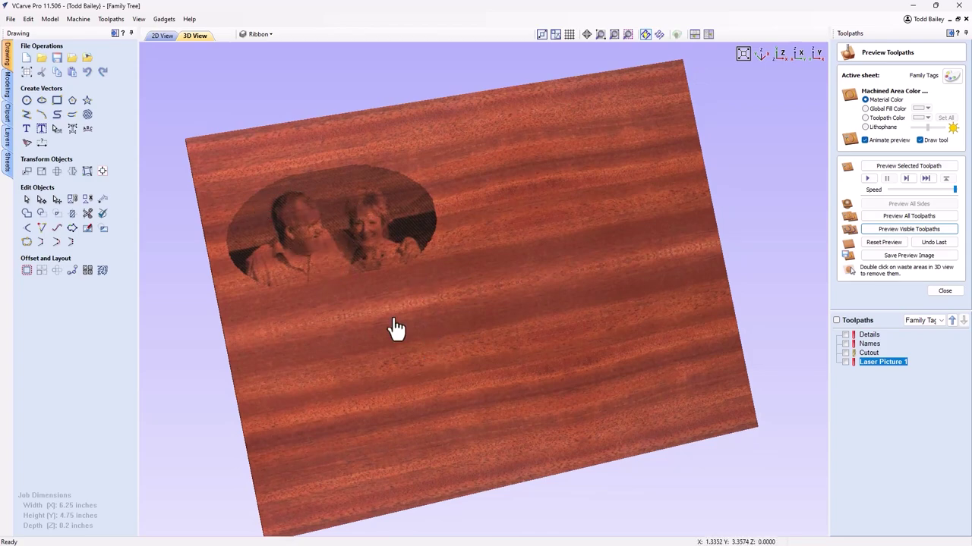
pyautogui.moveTo(396, 327); pyautogui.dragTo(414, 357)
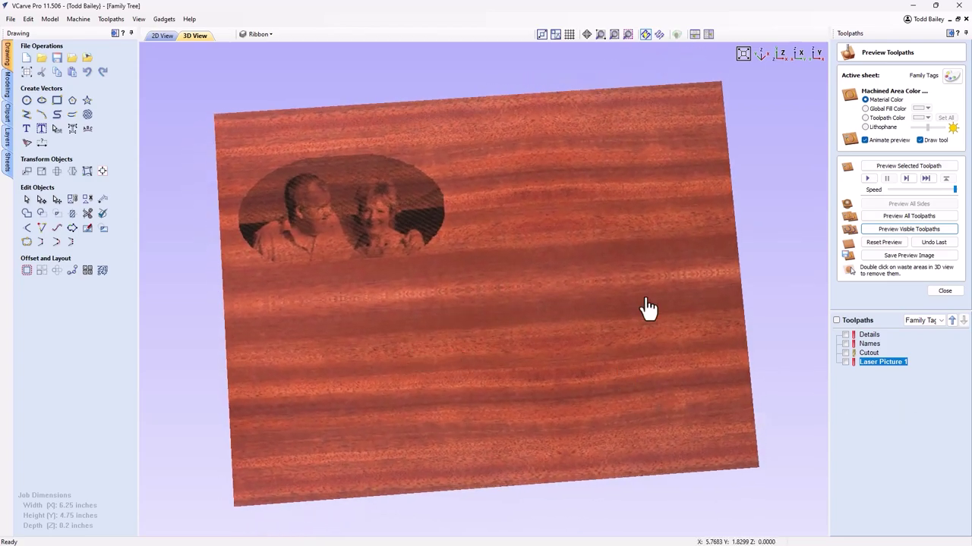
pyautogui.click(944, 292)
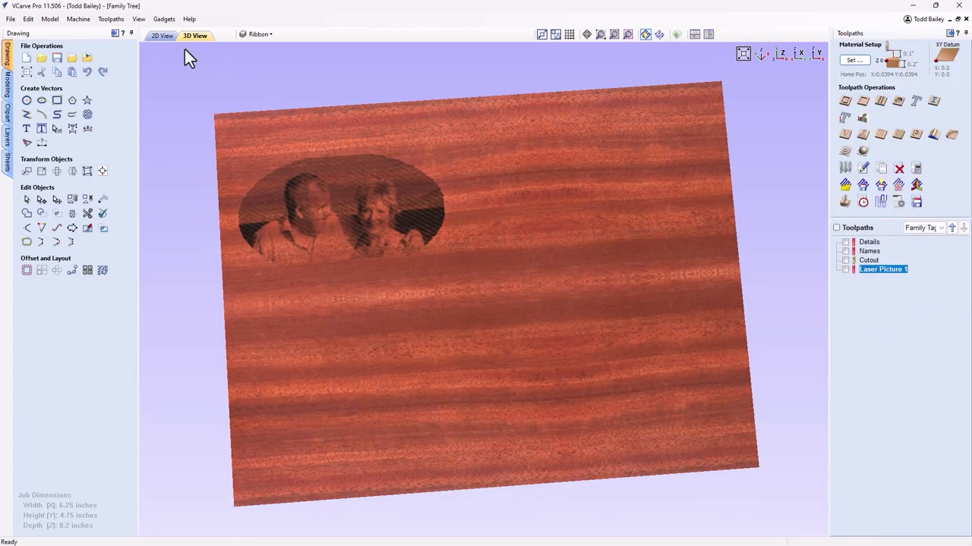
# - Create a Laser Picture toolpath for the NANNY & GRAMPY photo with the same Raster settings
pyautogui.click(155, 35)
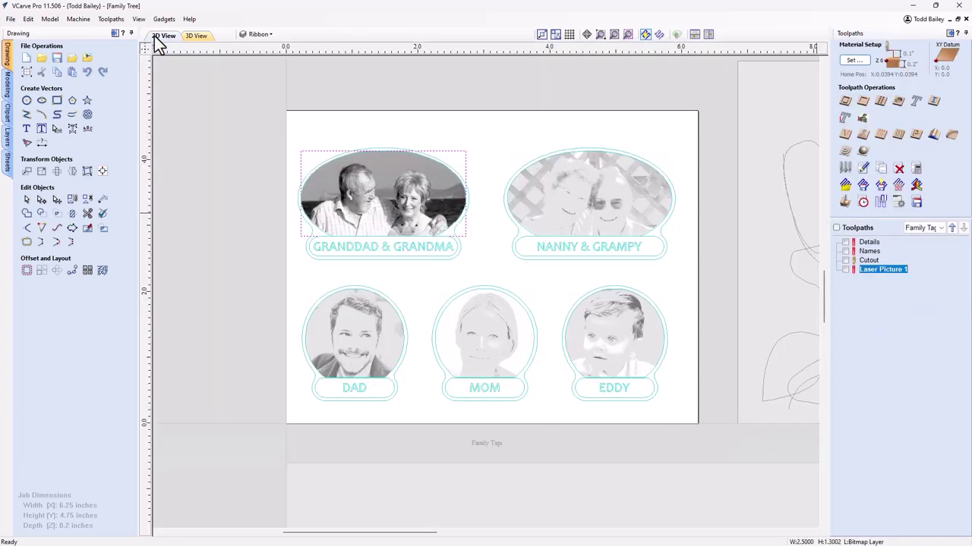
pyautogui.click(565, 202)
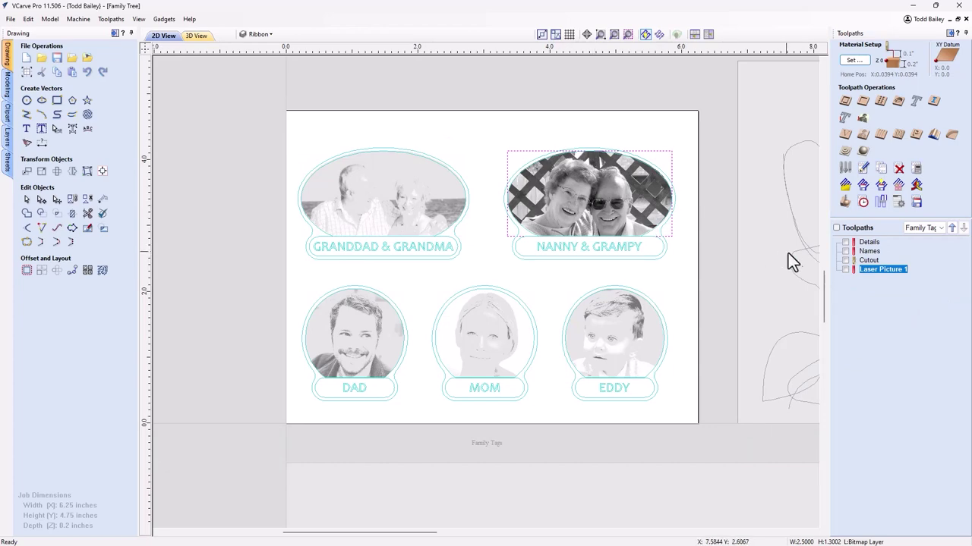
pyautogui.click(862, 117)
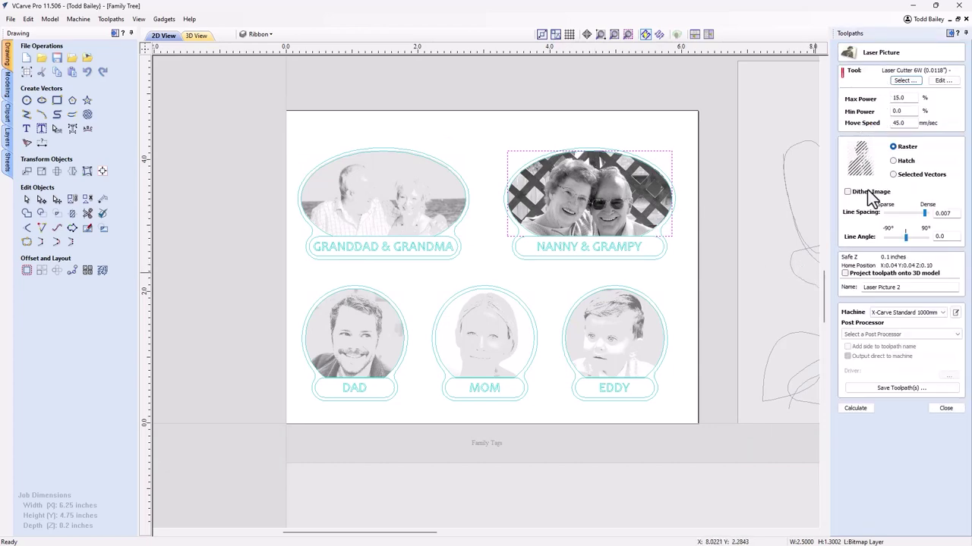
pyautogui.click(860, 409)
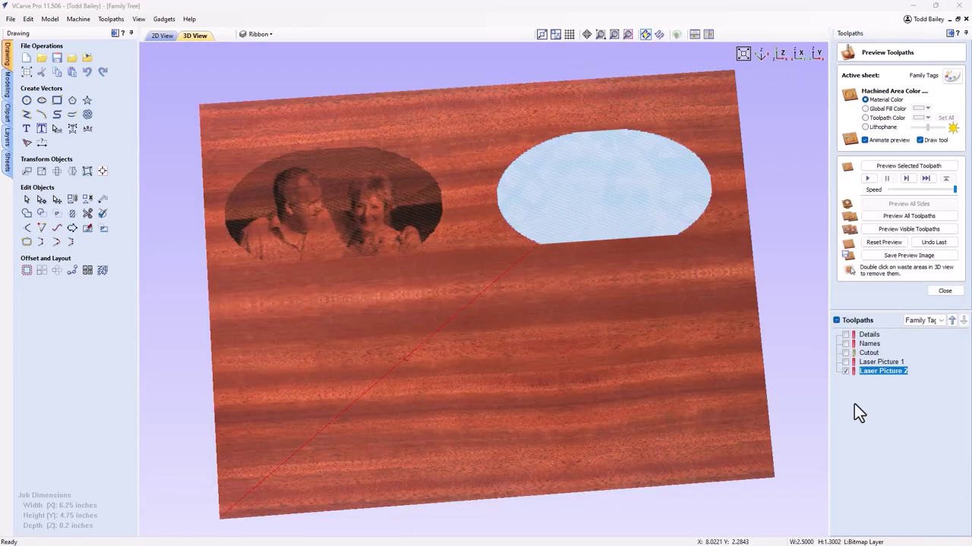
pyautogui.click(945, 292)
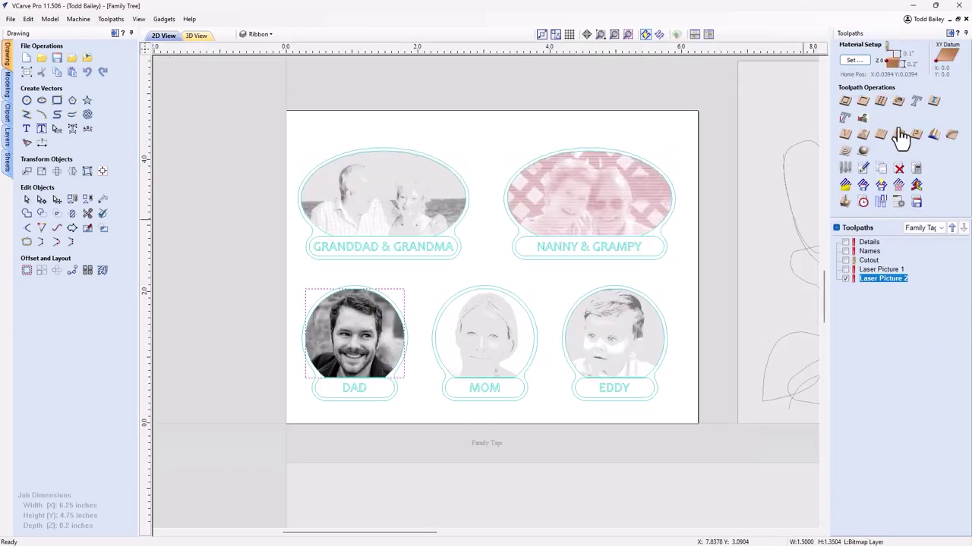
# - Create separate Laser Picture toolpaths for the DAD and MOM photos with the same Raster settings
pyautogui.click(899, 134)
pyautogui.click(855, 408)
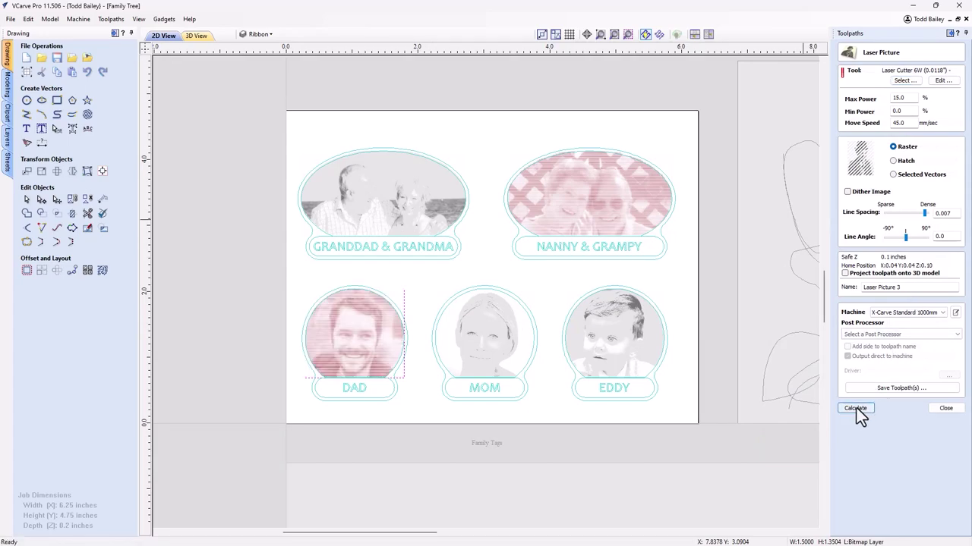
pyautogui.click(466, 373)
pyautogui.click(862, 119)
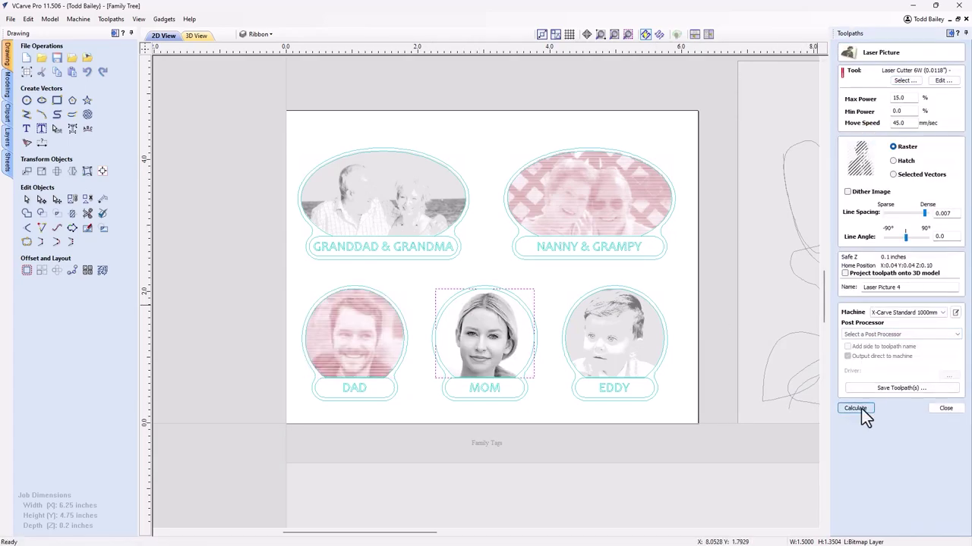
pyautogui.click(860, 409)
# - Create a Laser Picture toolpath for the boy's tag photo with the same Raster settings
pyautogui.click(163, 36)
pyautogui.click(615, 334)
pyautogui.click(944, 290)
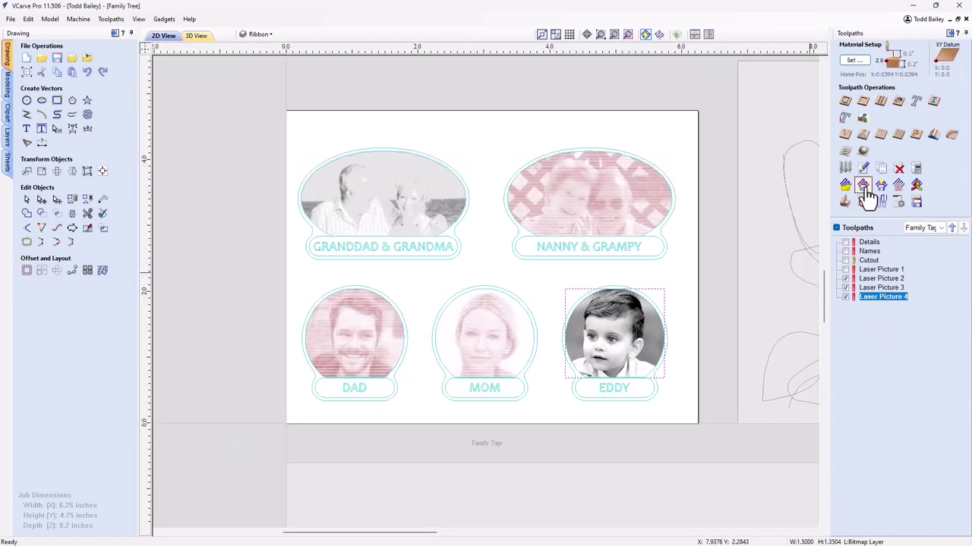
pyautogui.click(863, 128)
pyautogui.click(861, 409)
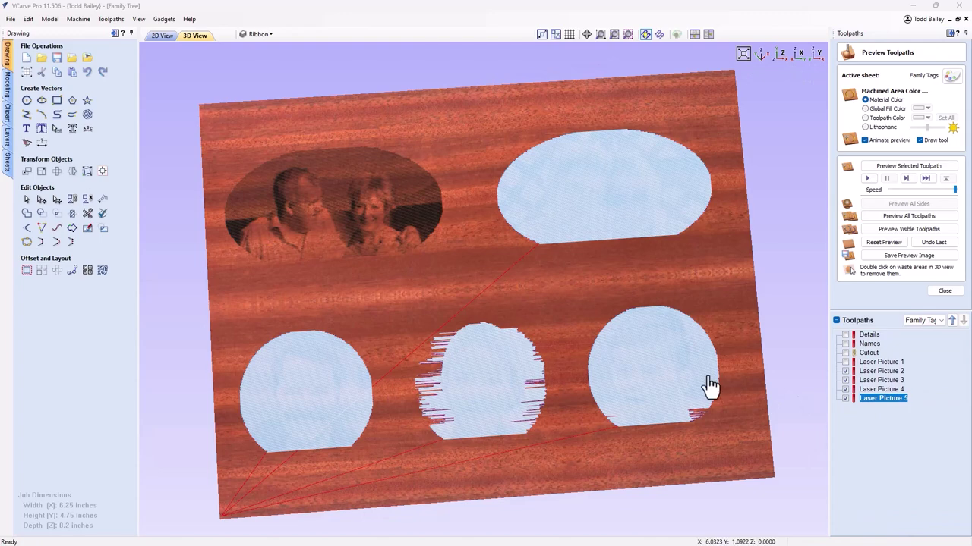
# - Make the first laser picture toolpath visible too, reset the preview, and simulate all five picture toolpaths together
pyautogui.click(845, 362)
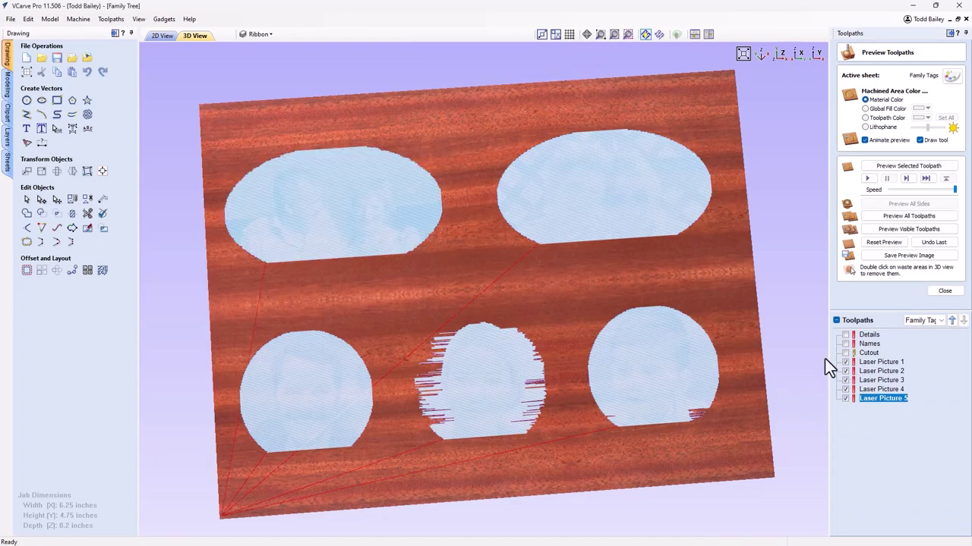
pyautogui.click(944, 290)
pyautogui.click(849, 216)
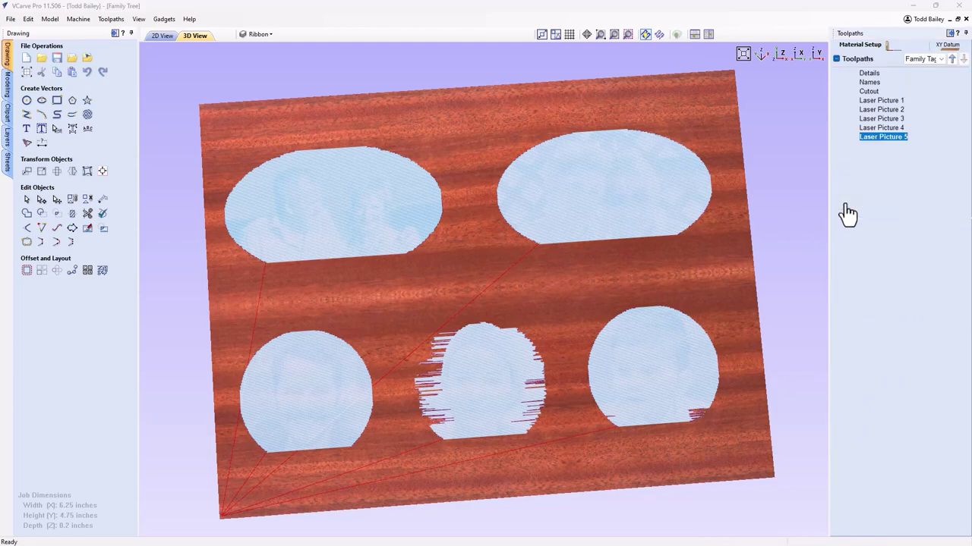
pyautogui.click(881, 242)
pyautogui.click(883, 229)
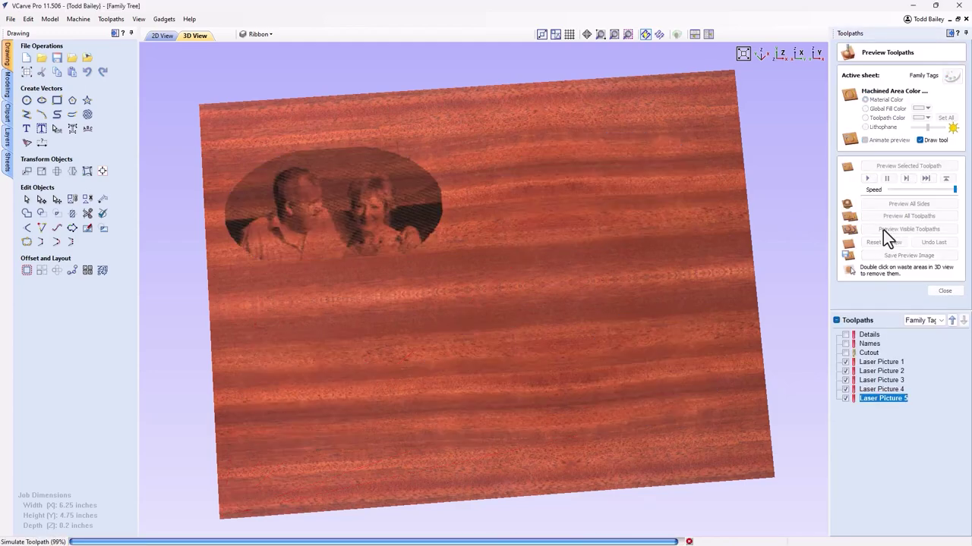